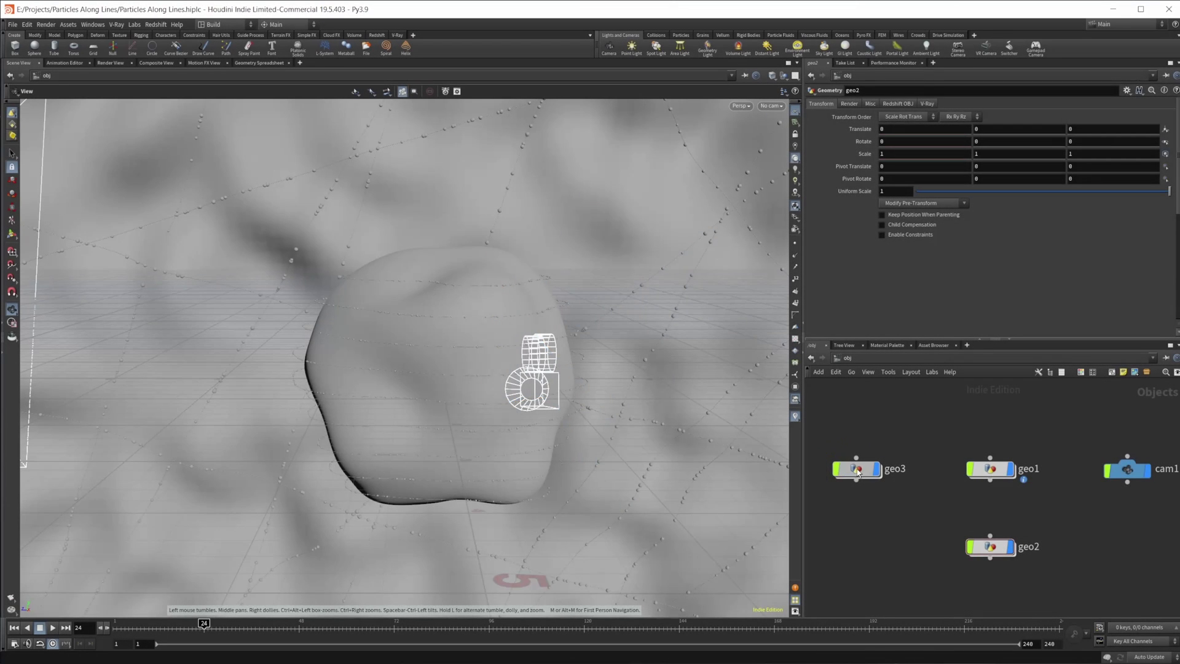
Hide the geo1 and geo2 objects, and open the empty geo3 network.
double_click(858, 467)
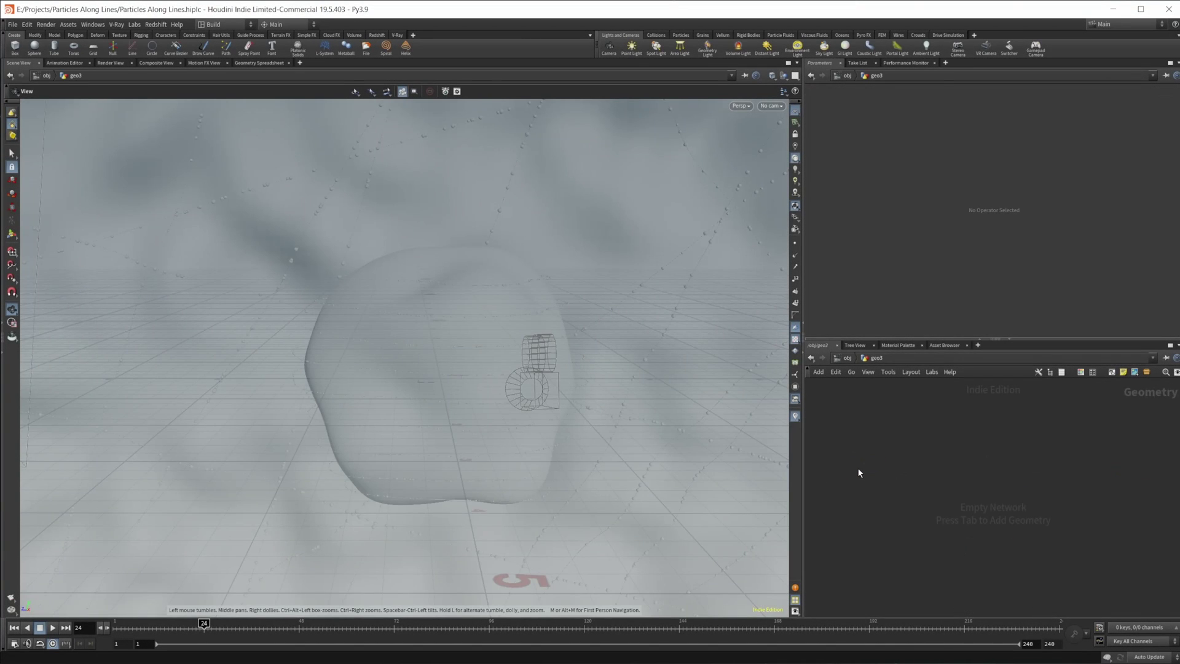
left_click(849, 362)
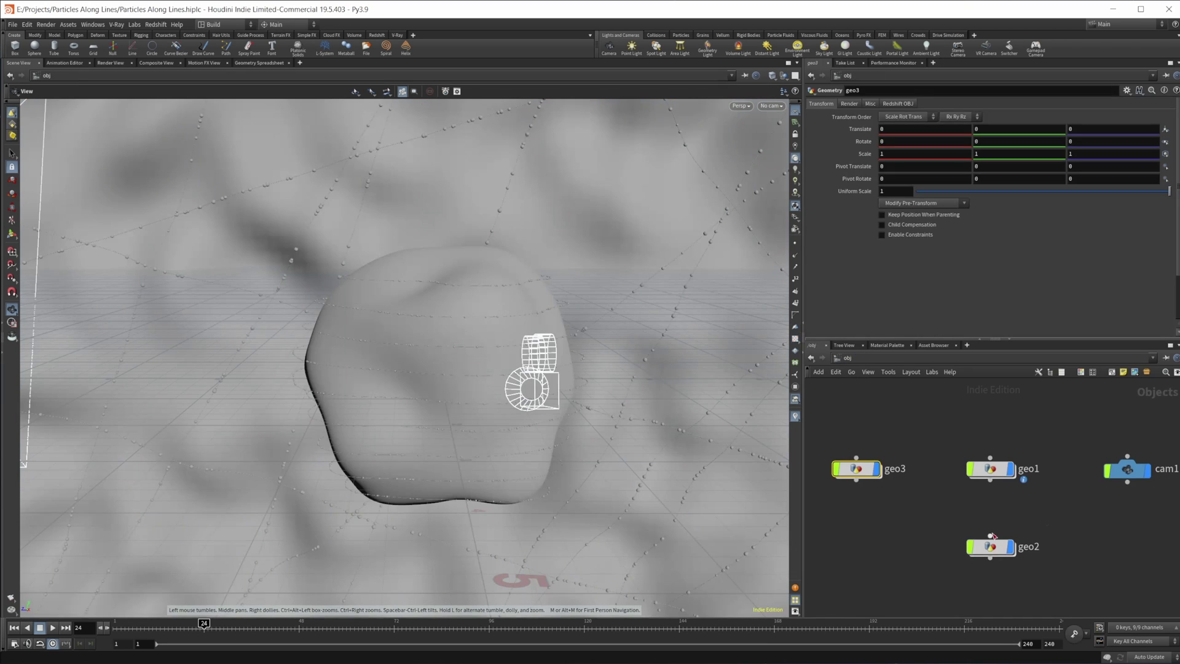
left_click_drag(959, 410, 1014, 567)
left_click(1015, 443)
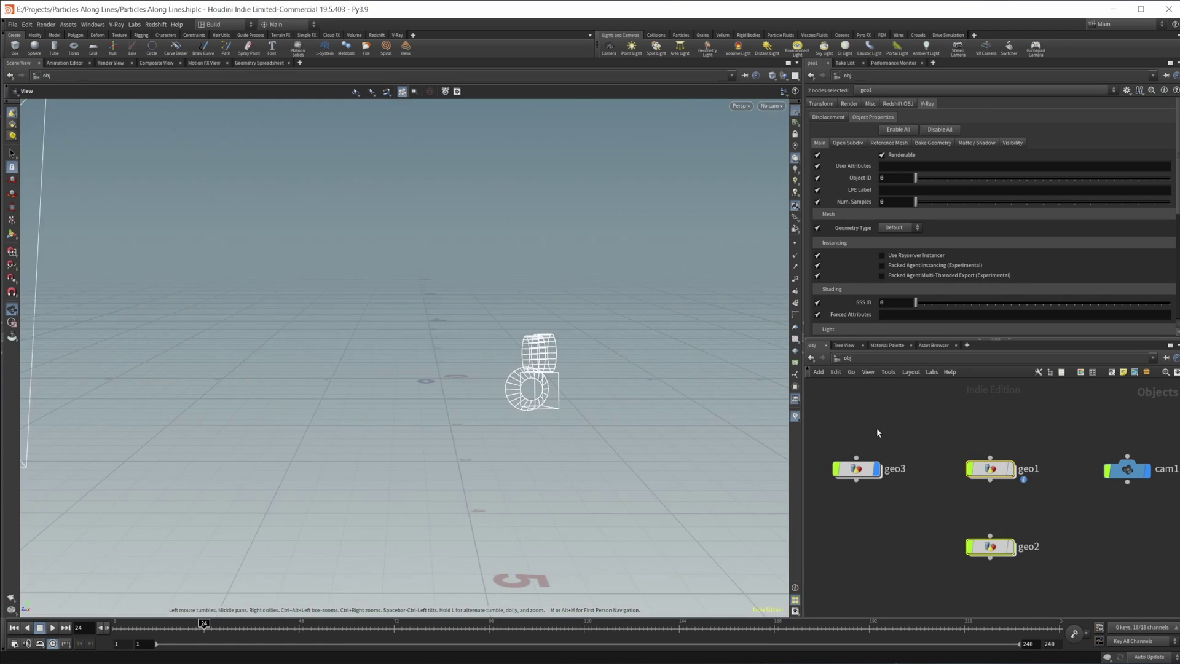
middle_click_drag(871, 447, 921, 454)
double_click(907, 478)
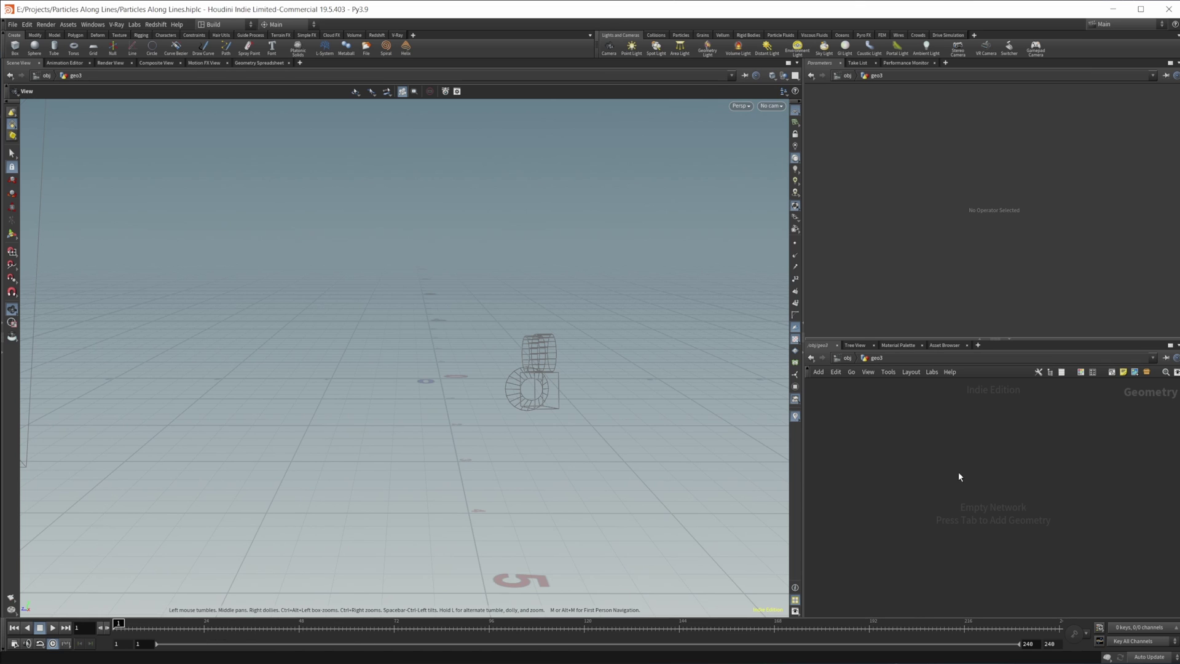
Add a Sphere node to the geo3 network.
key("Tab")
type("sphere")
key("Return")
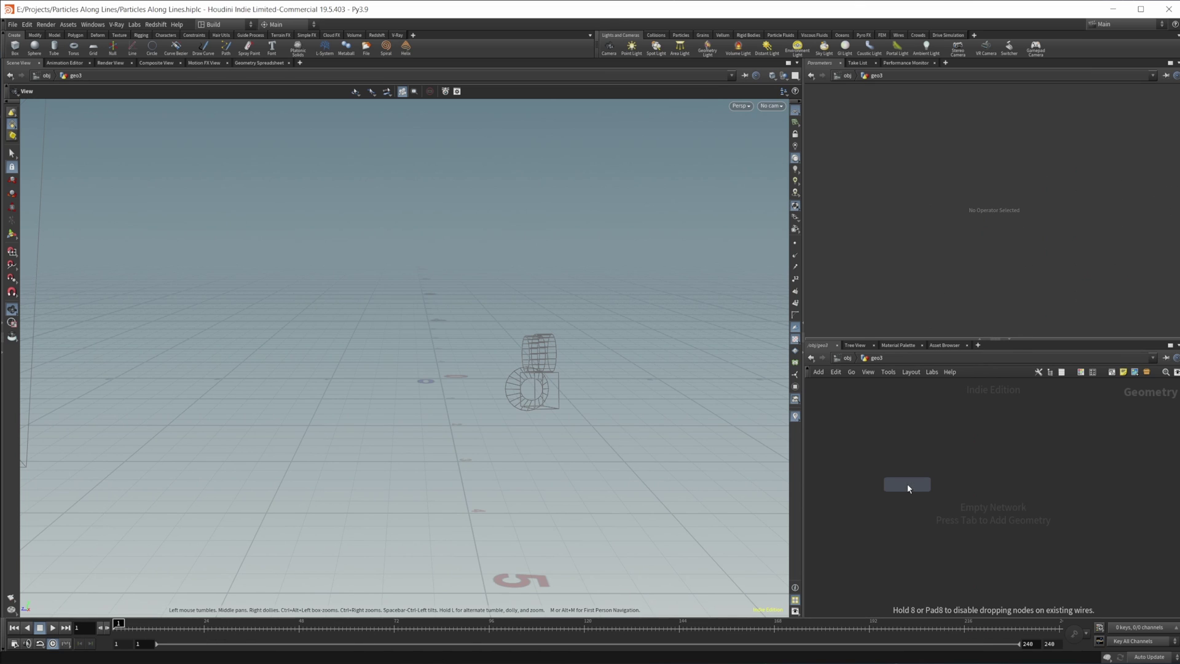
left_click(898, 464)
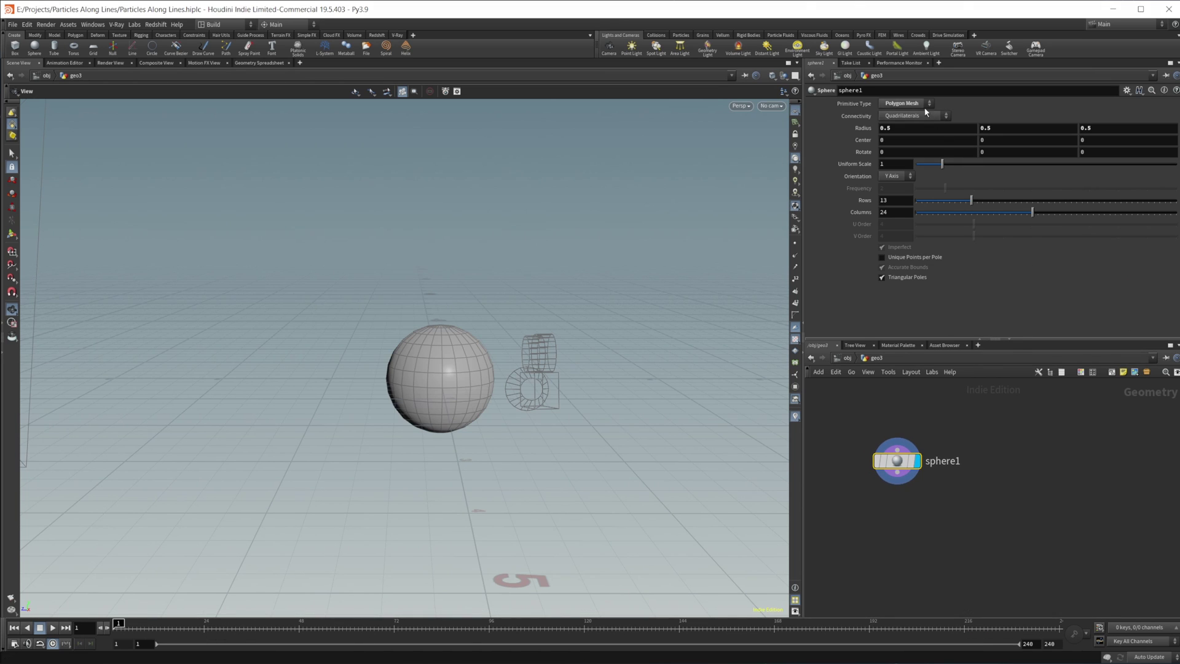
Set the sphere's primitive type to Polygon with a frequency of 50, and frame it in the viewport.
left_click(916, 103)
left_click(902, 118)
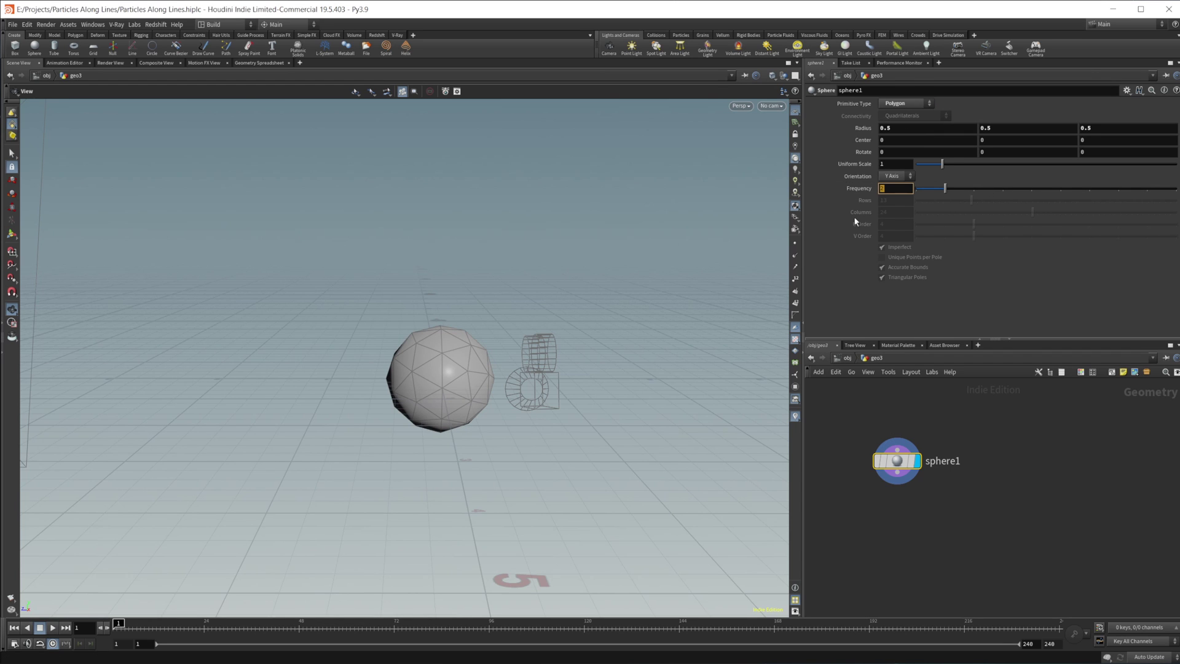
key("Return")
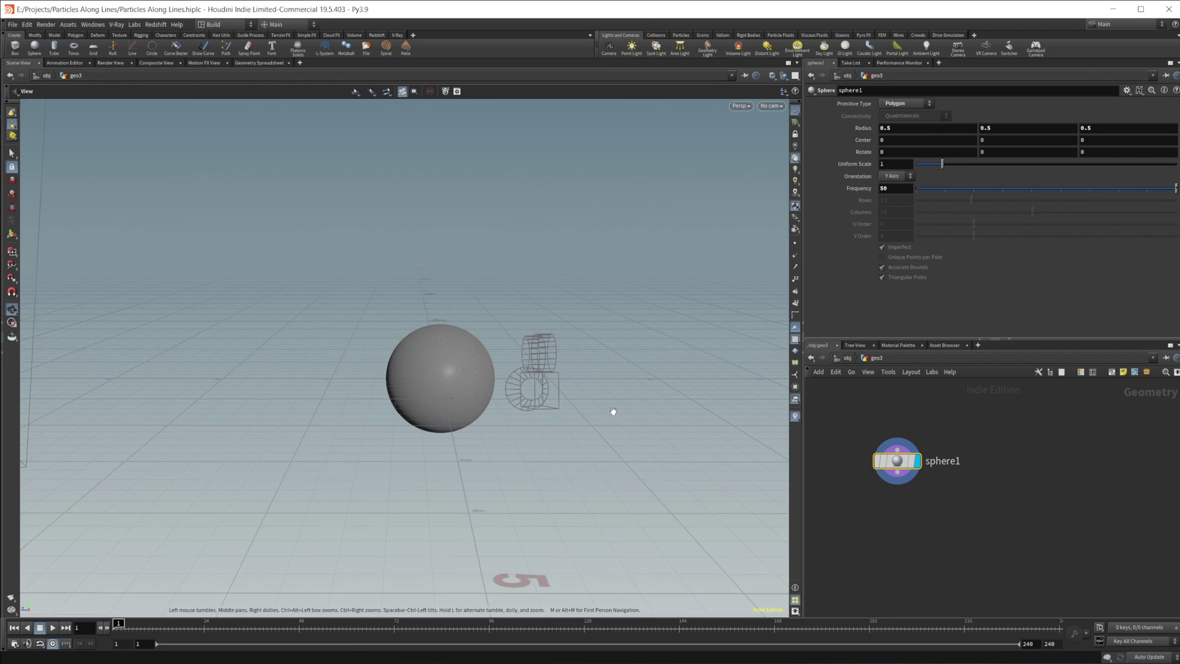
key("f")
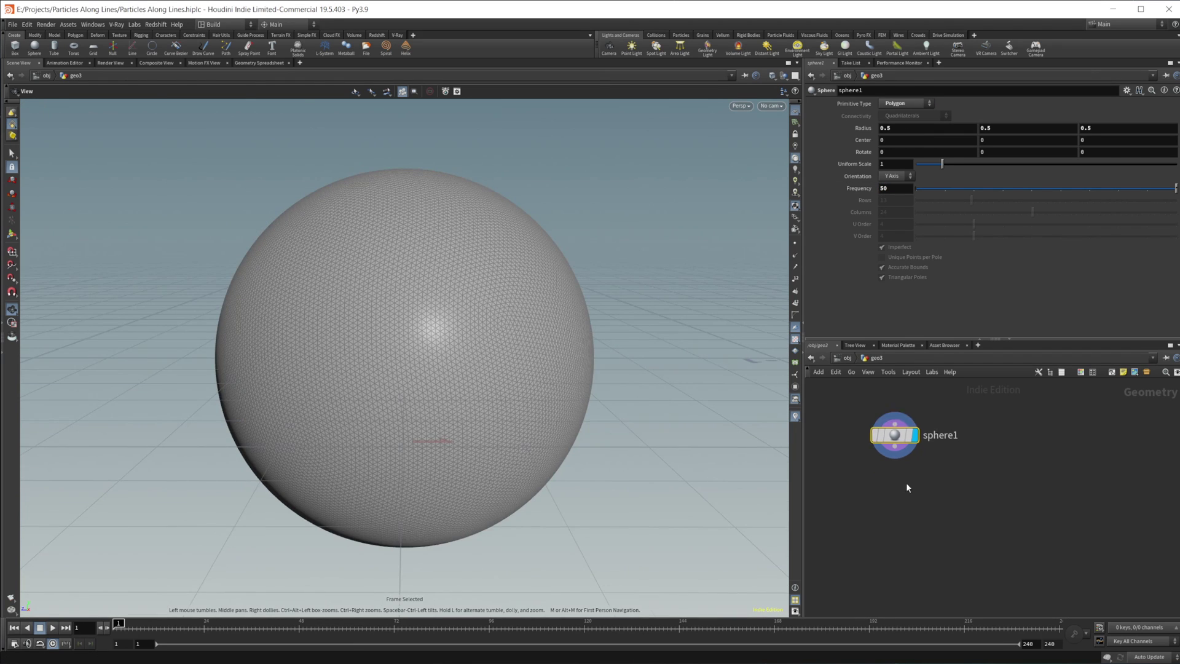
Add a Mountain node connected below sphere1.
key("Tab")
type("moun")
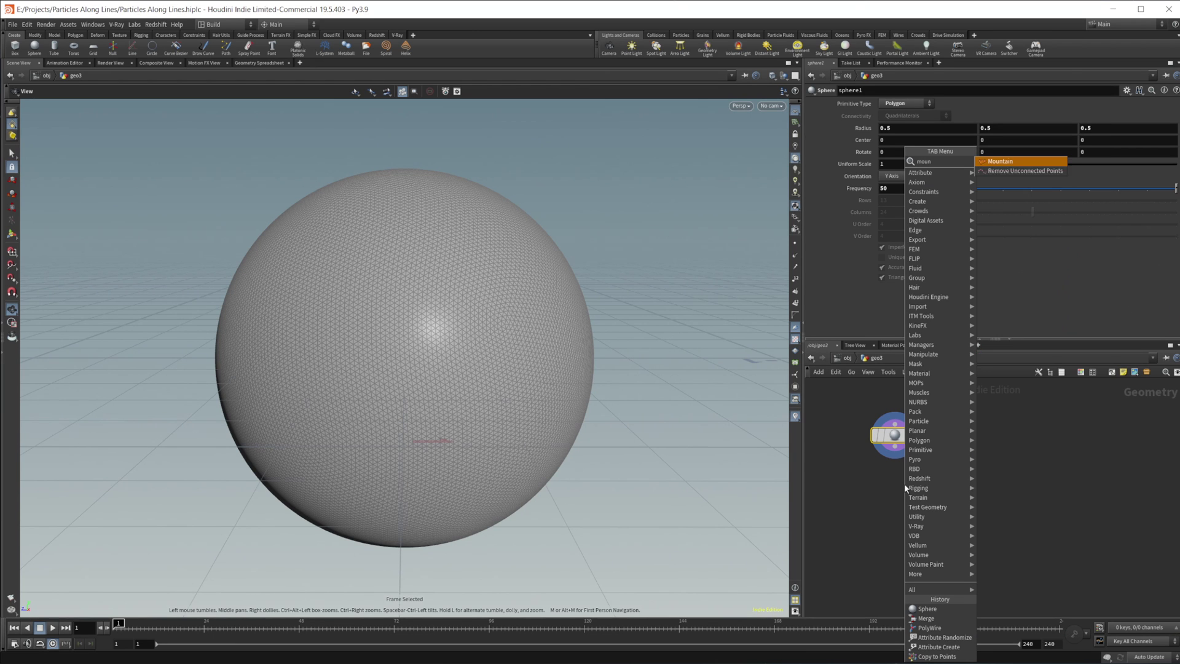
key("Return")
left_click(905, 488)
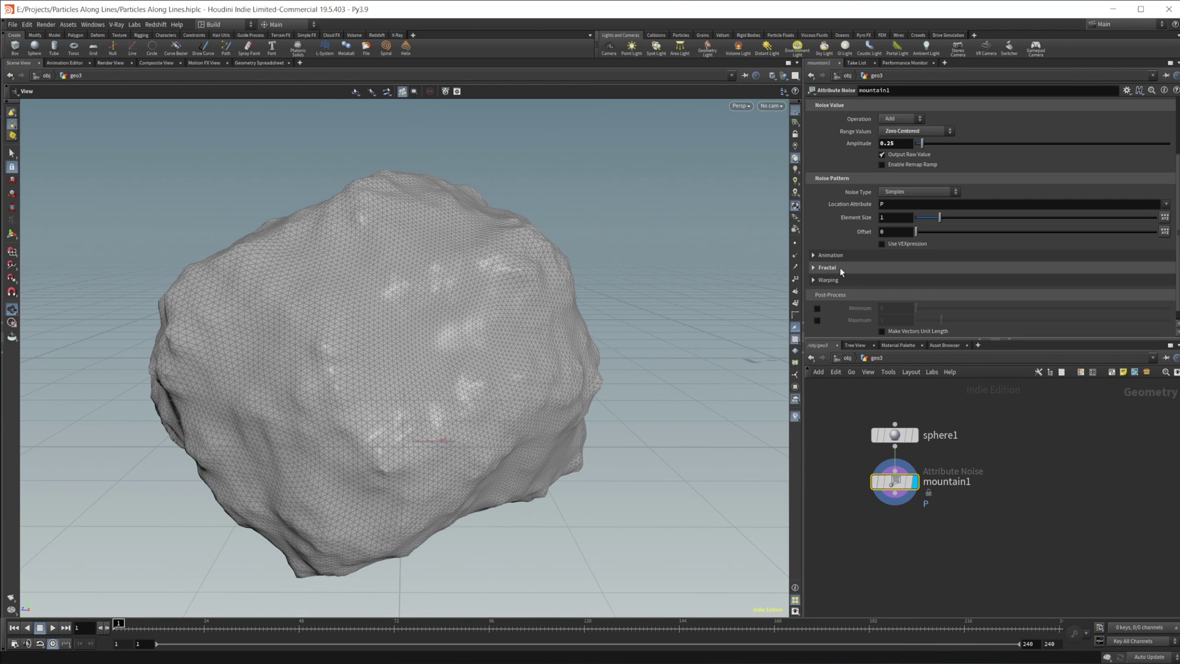
Set the mountain noise's fractal type to None and enable Animate Noise.
left_click(830, 268)
scroll(526, 343, "down", 3)
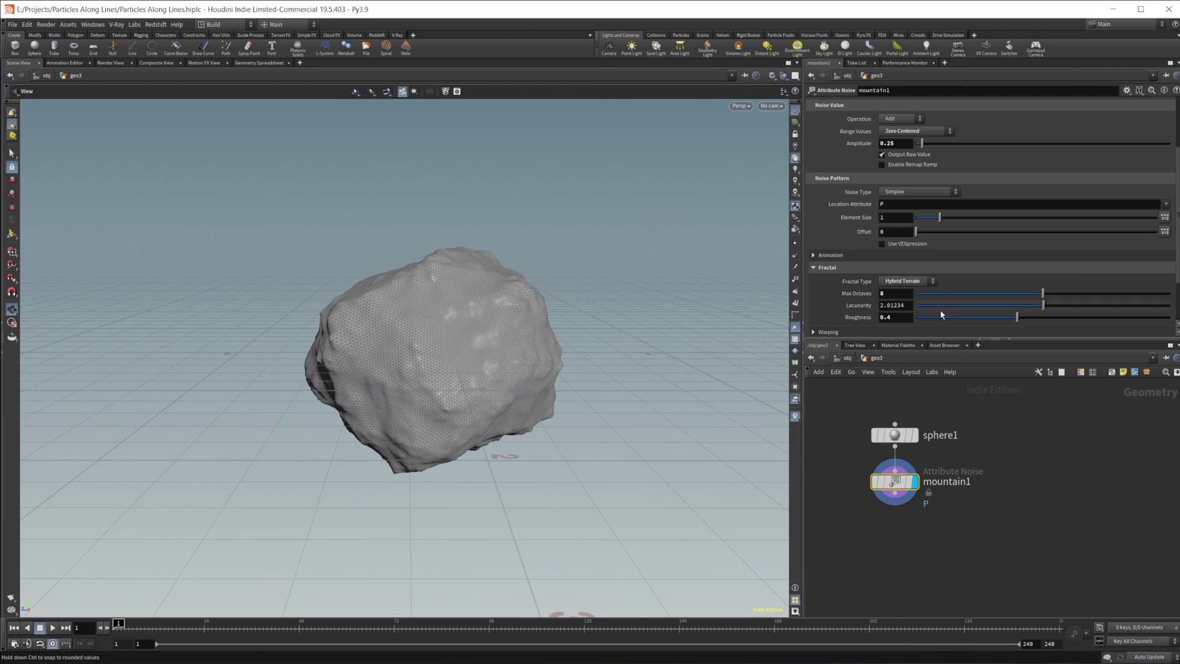
left_click(905, 281)
left_click(905, 291)
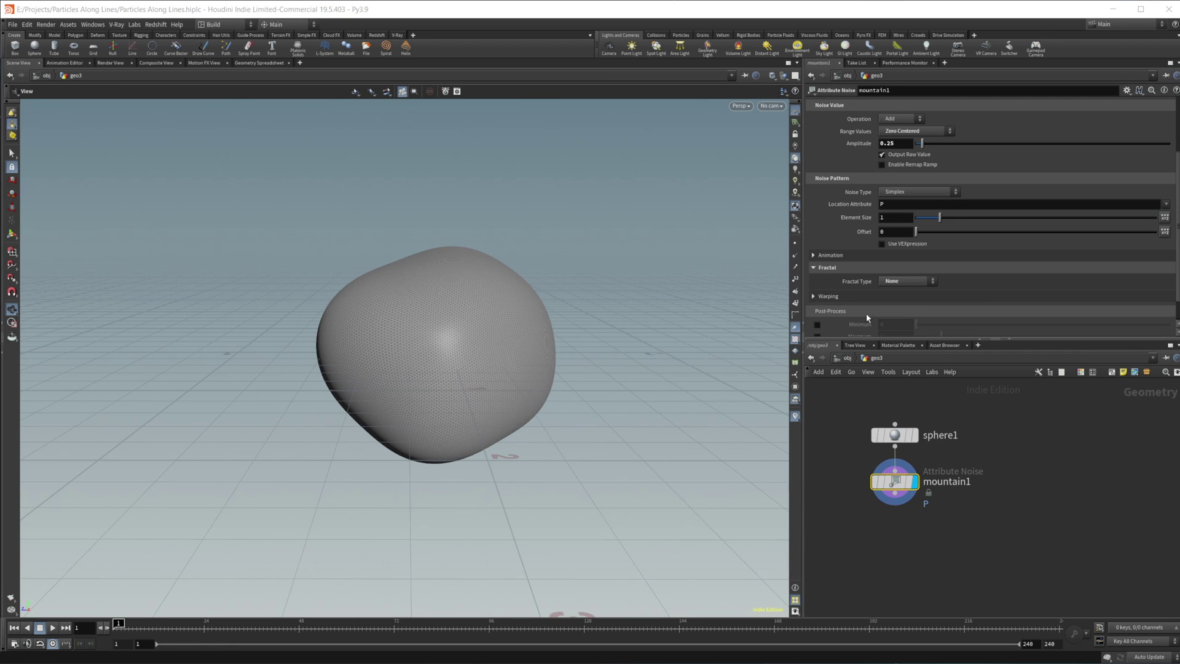
left_click(887, 256)
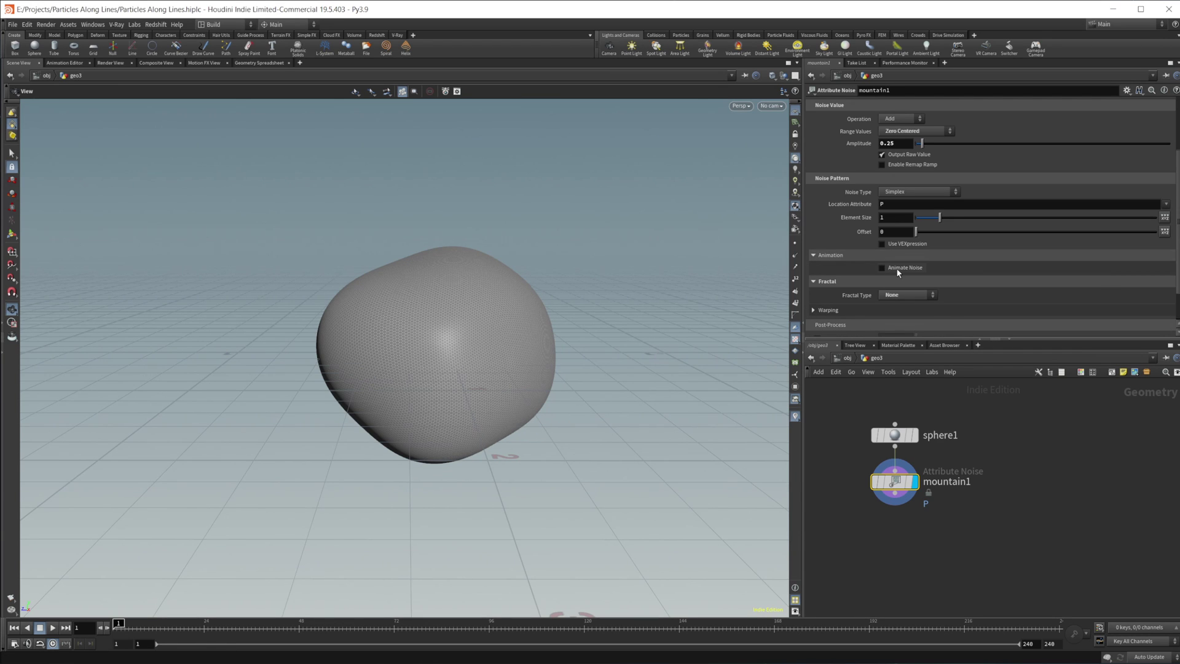
left_click(898, 268)
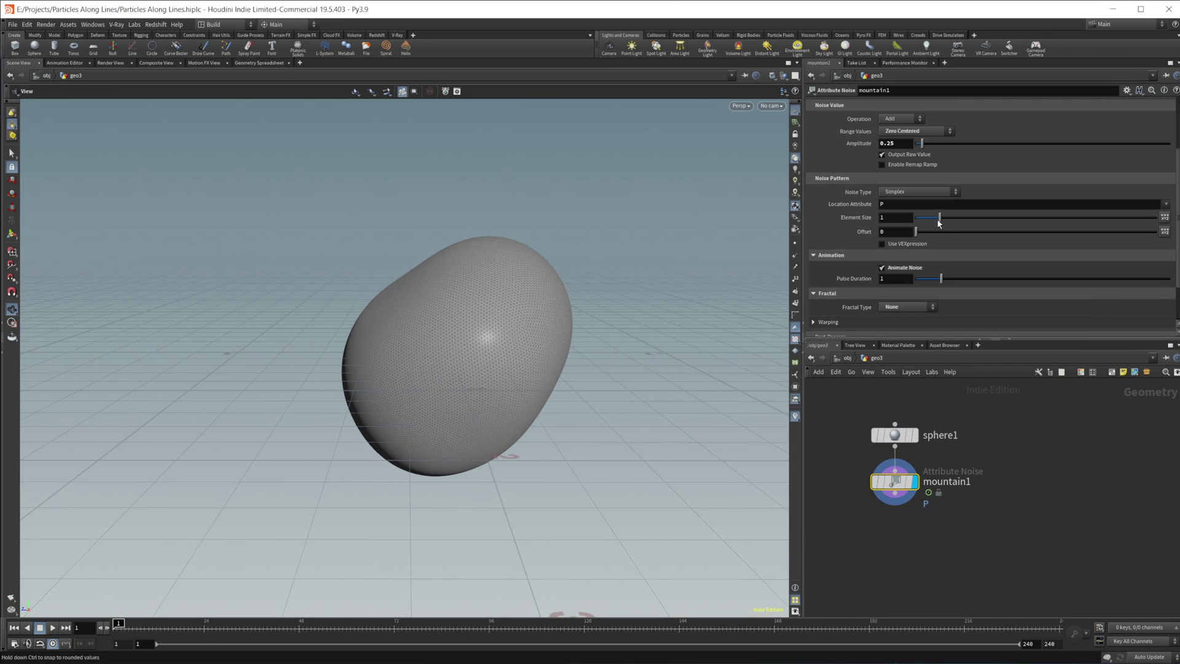
Reduce the mountain noise's element size to 0.62 and amplitude to 0.13, and preview the animation.
left_click_drag(939, 221, 931, 220)
left_click_drag(921, 146, 920, 148)
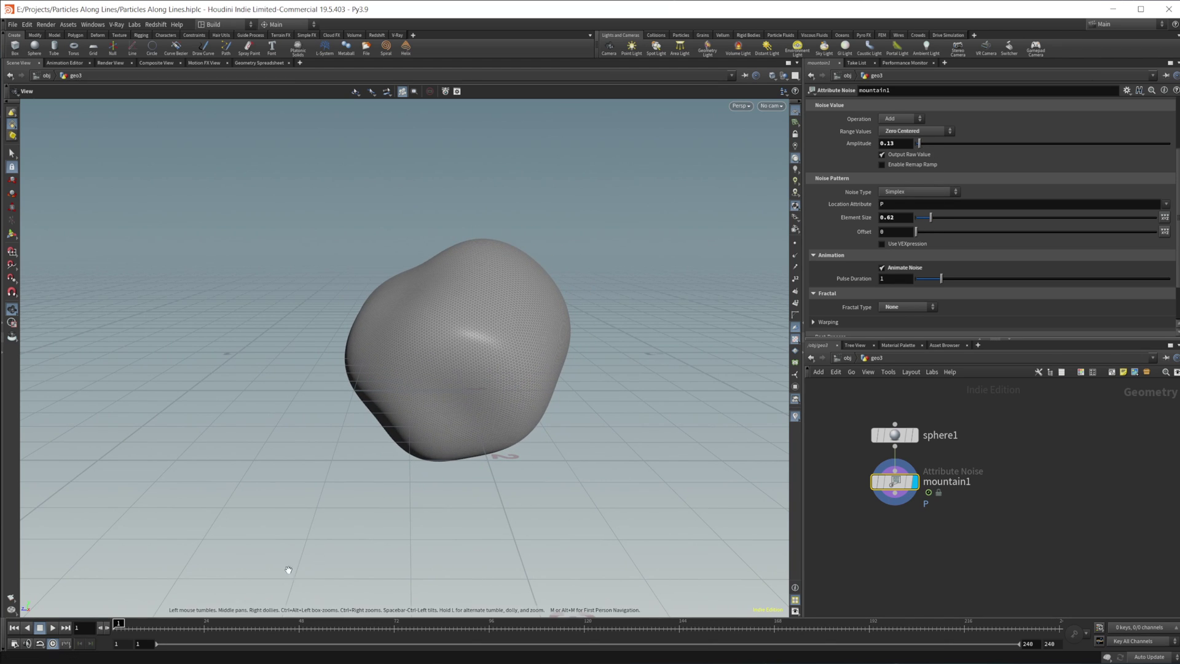
left_click_drag(144, 629, 145, 628)
left_click(53, 627)
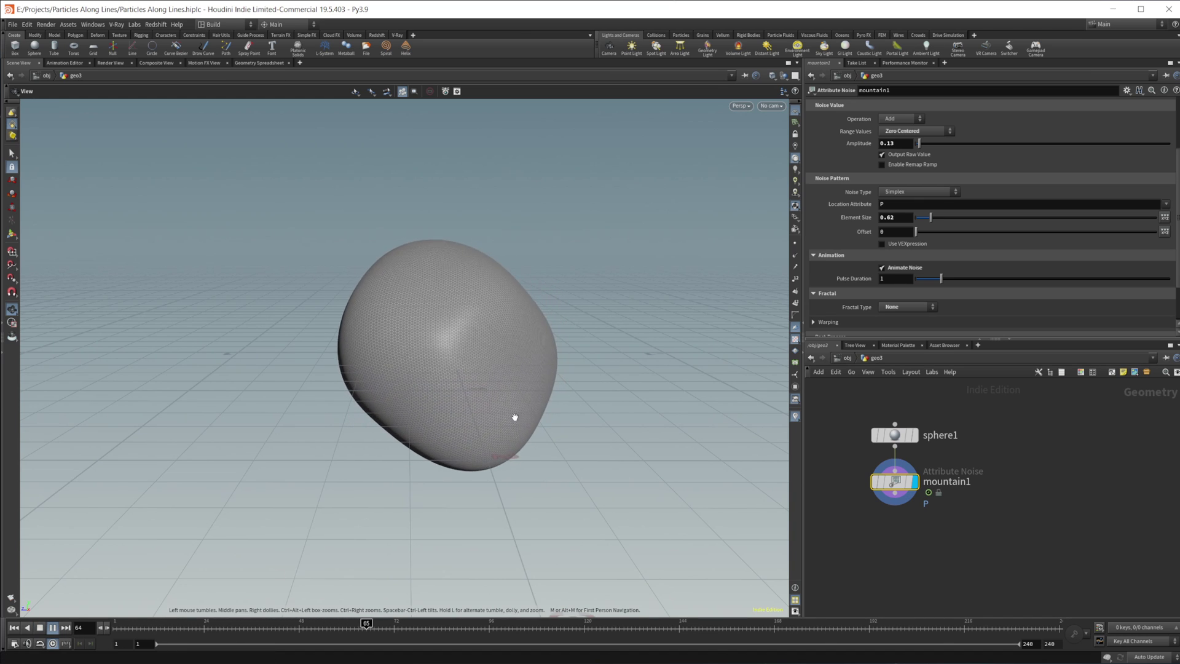
left_click(40, 628)
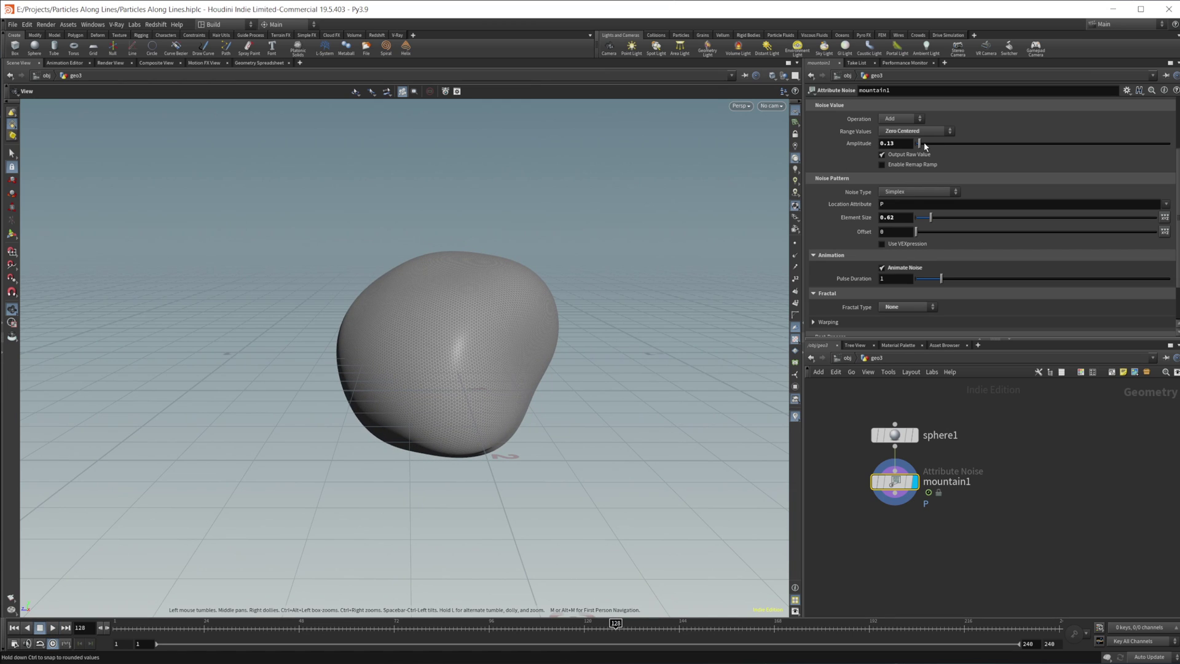
Raise the mountain noise's amplitude to 0.2 and pulse duration to 1.88, previewing the animated deformation.
middle_click_drag(922, 145, 955, 165)
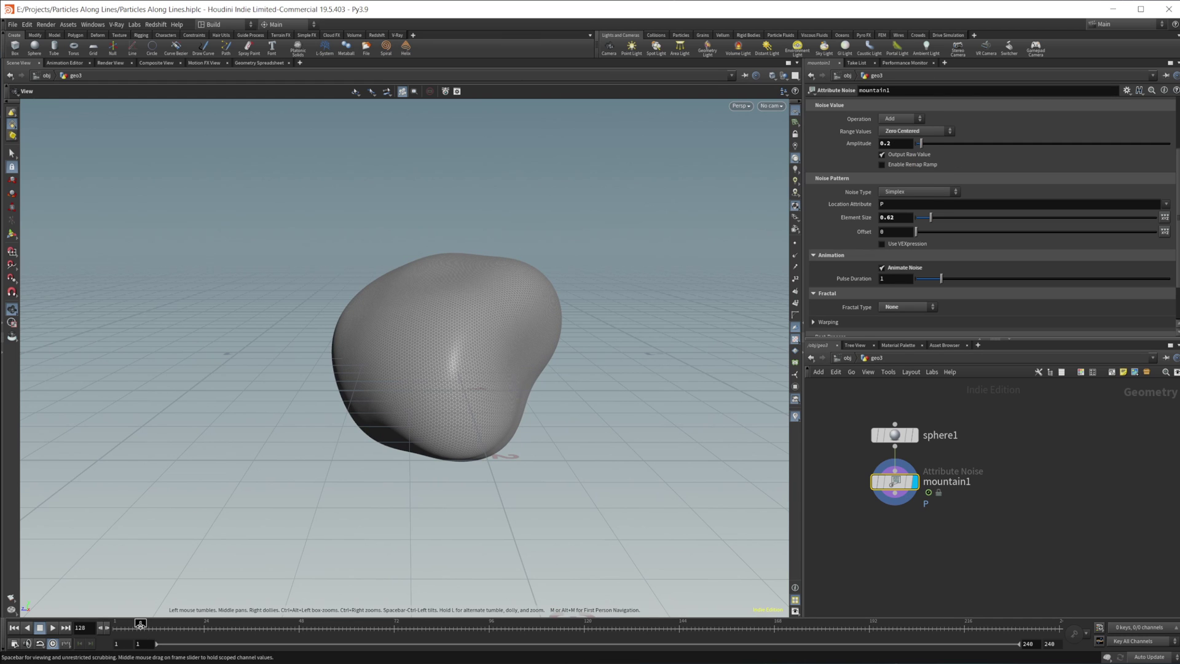
left_click_drag(637, 607, 431, 605)
key("Up")
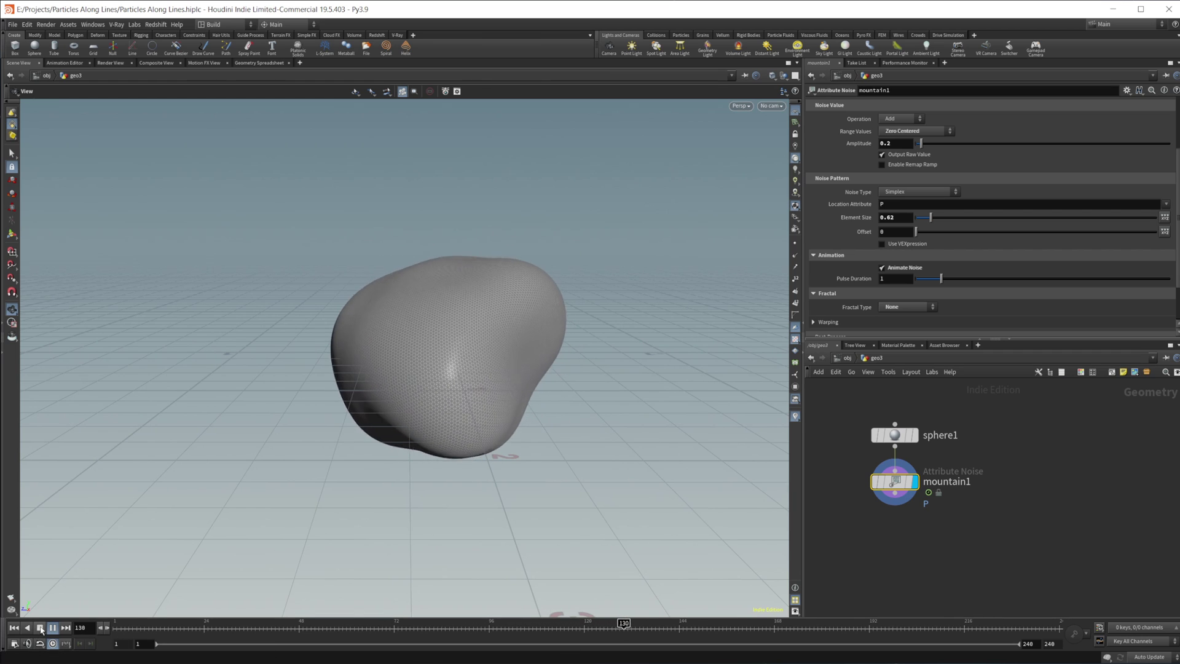
left_click(40, 628)
left_click_drag(933, 281, 964, 280)
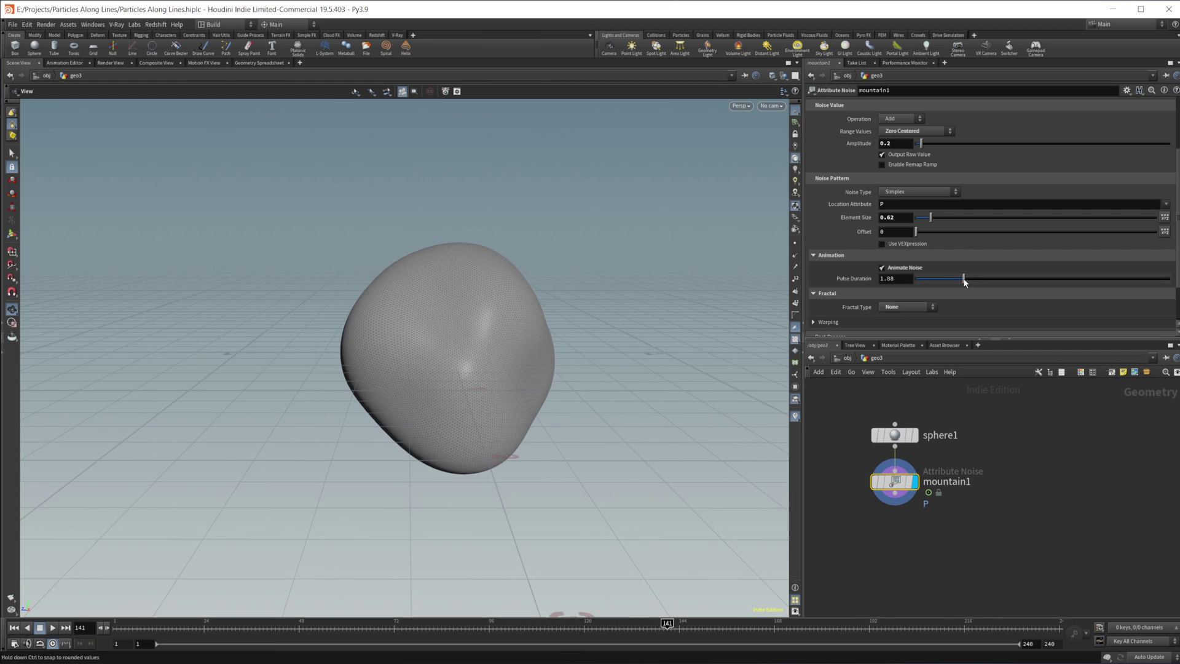
left_click_drag(133, 629, 378, 629)
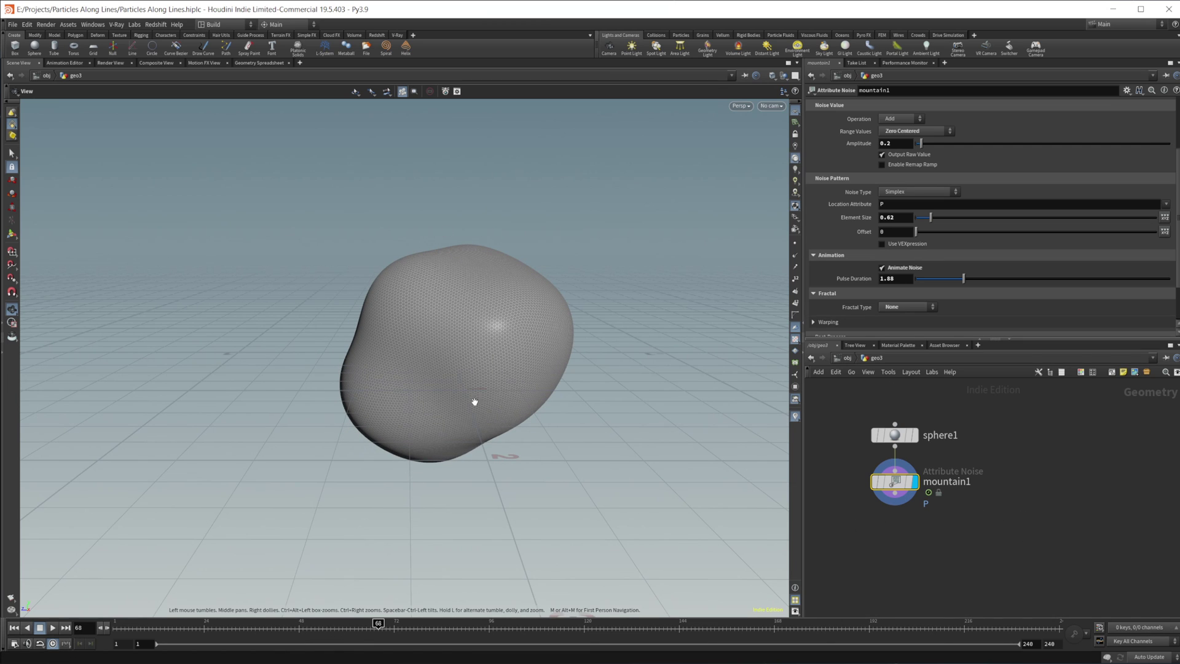
Add a Circle node beside sphere1 and make it the displayed node.
middle_click_drag(965, 555, 926, 521)
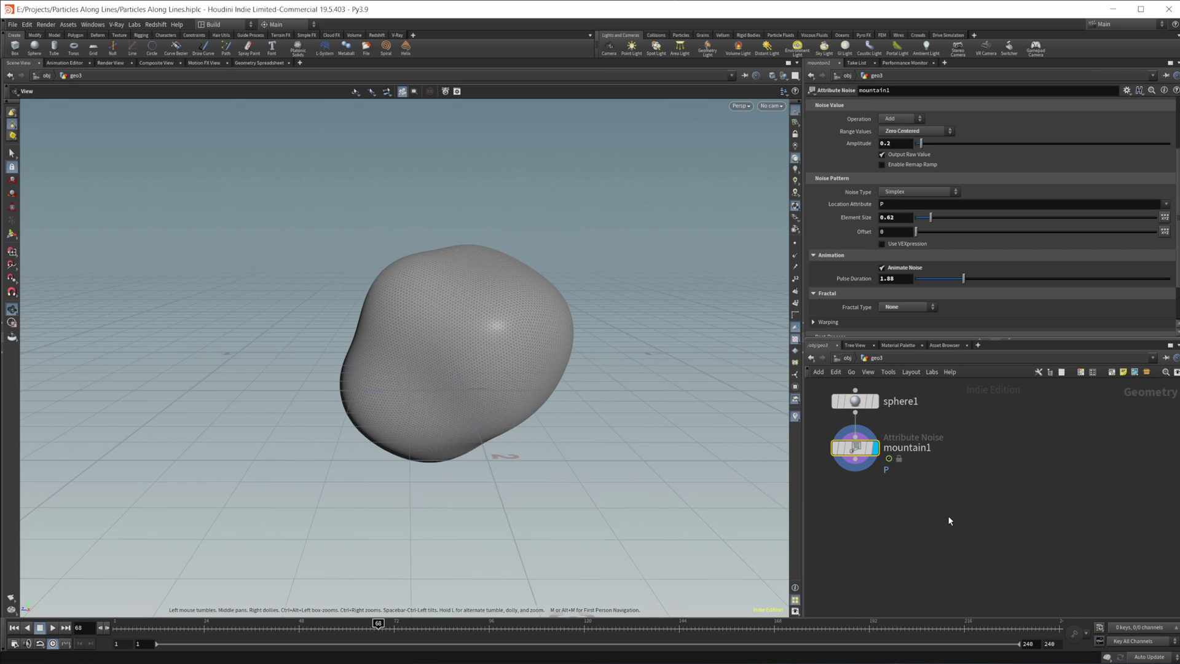
key("Tab")
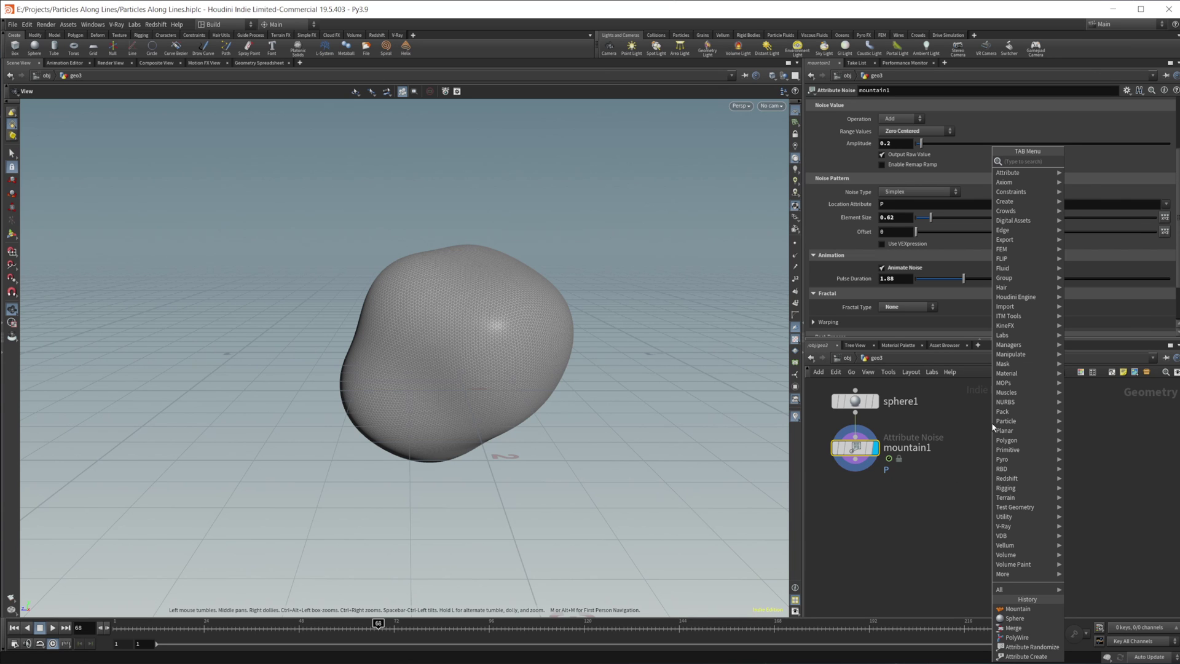
type("circ")
key("Return")
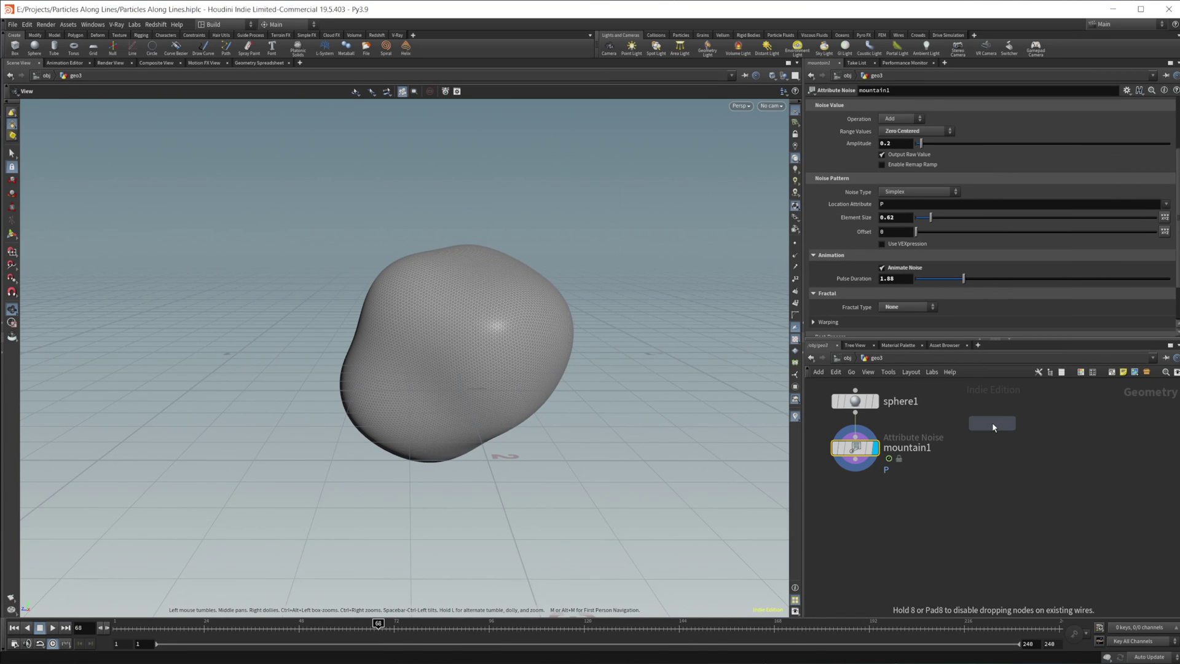
left_click(992, 423)
left_click_drag(992, 424, 991, 405)
left_click(1009, 400)
left_click(878, 477)
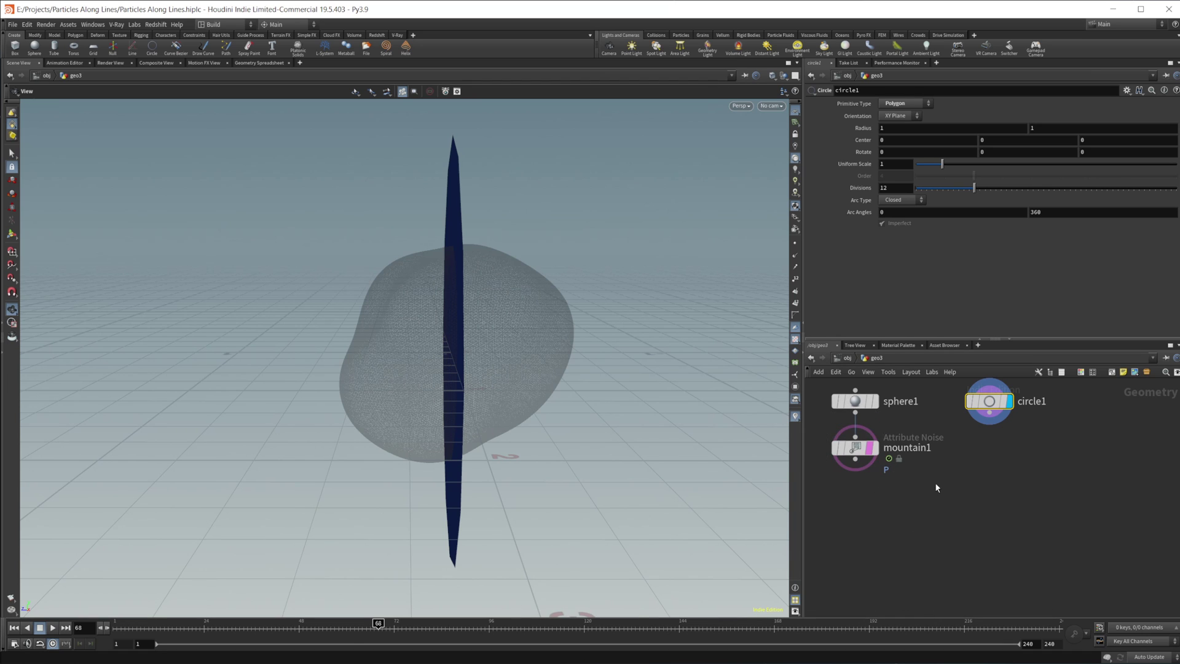
Orient the circle to the ZX Plane, set its arc type to Open Arc and its divisions to 100.
middle_click_drag(934, 558, 940, 556)
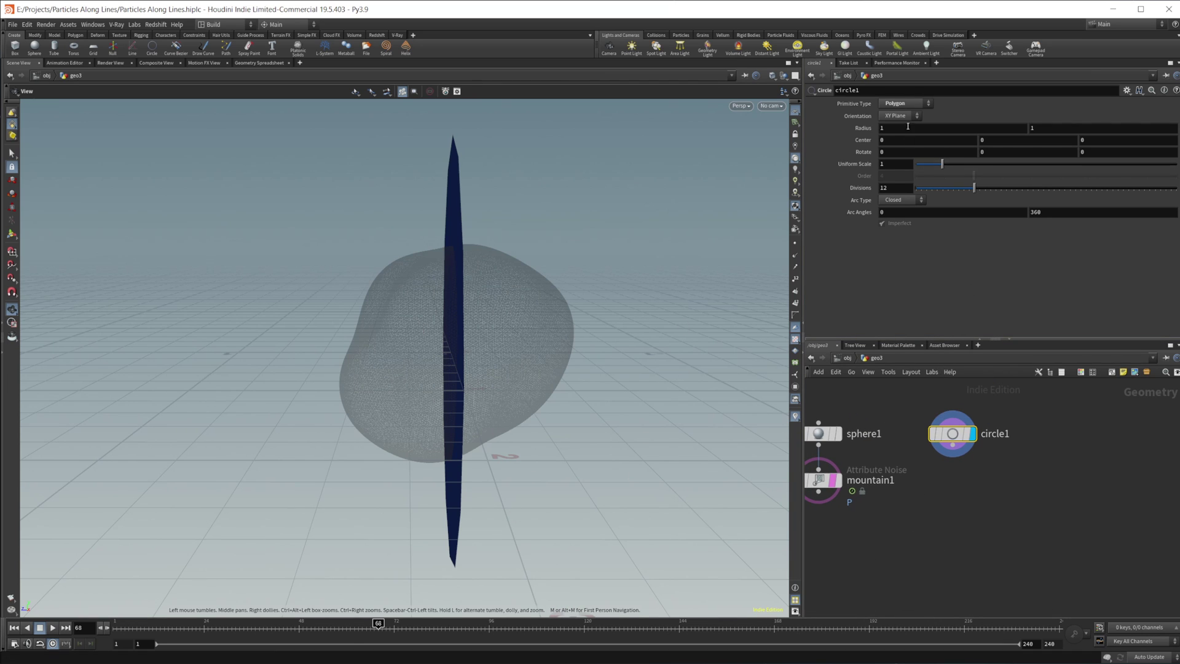
left_click(899, 144)
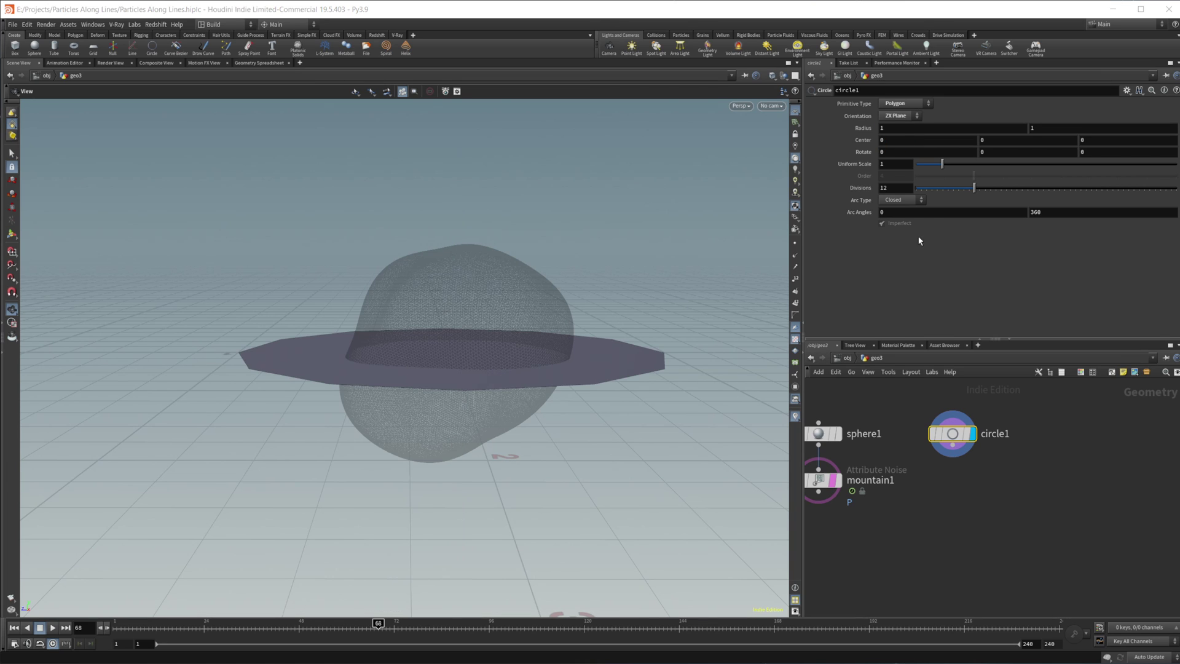
left_click(907, 198)
left_click(896, 211)
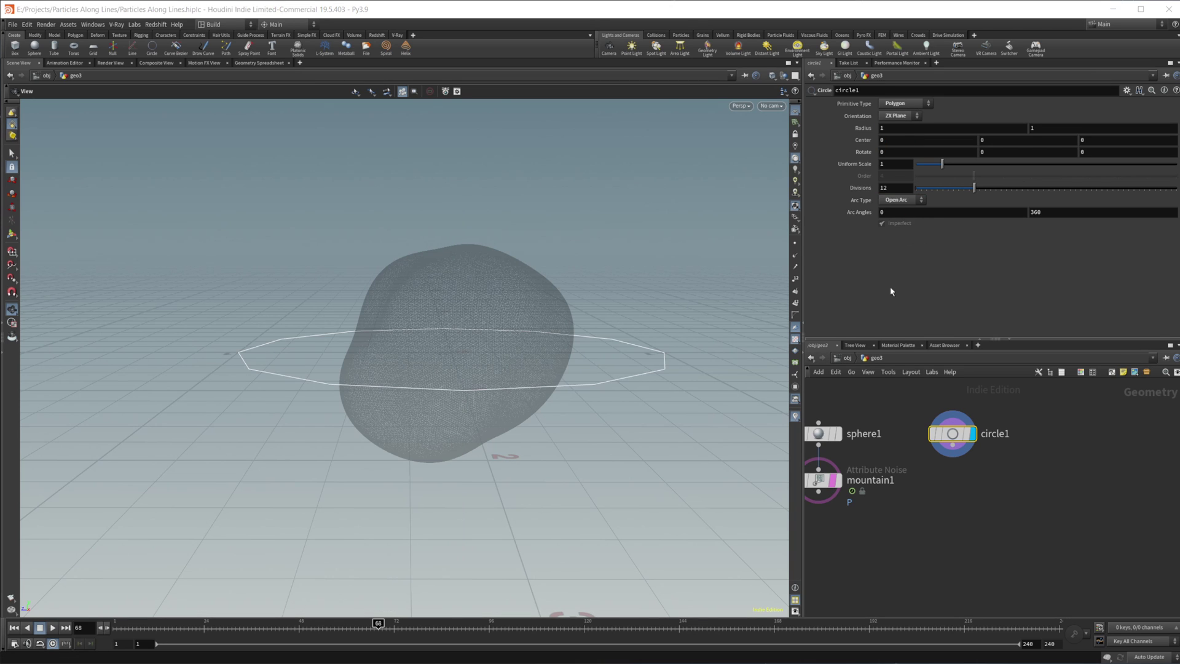
left_click(894, 187)
type("100")
key("Return")
Add a Ray node below the mountain1 and circle1 nodes.
middle_click_drag(982, 491, 950, 477)
middle_click_drag(902, 542, 904, 525)
scroll(908, 515, "down", 1)
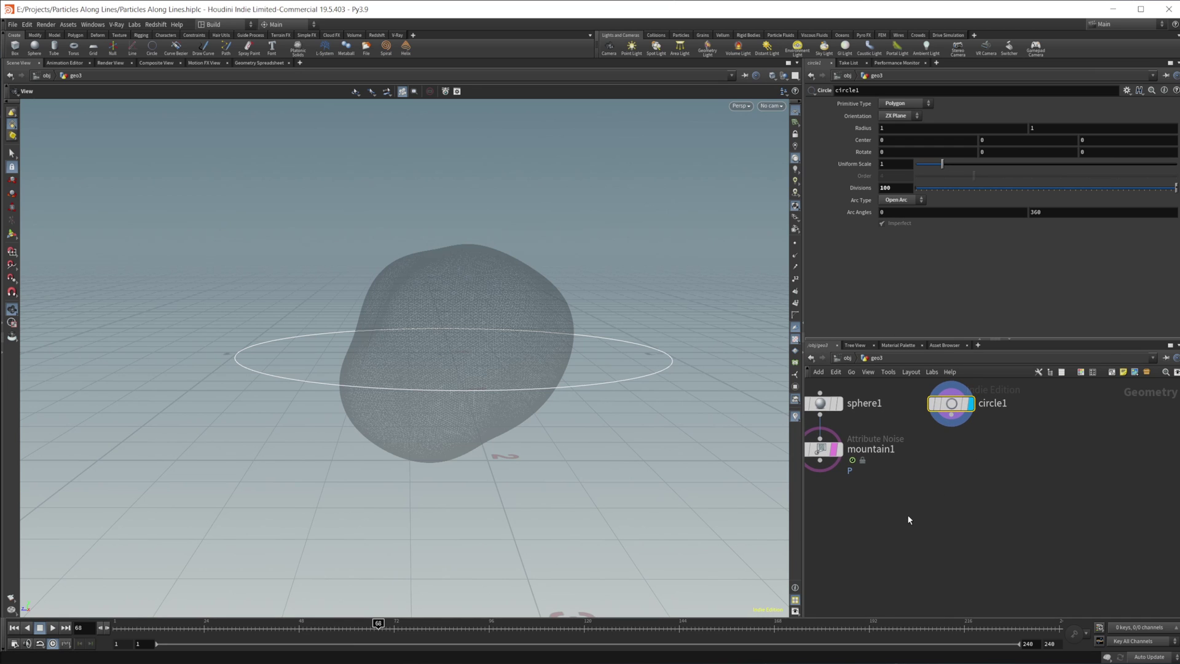
key("Tab")
type("ray")
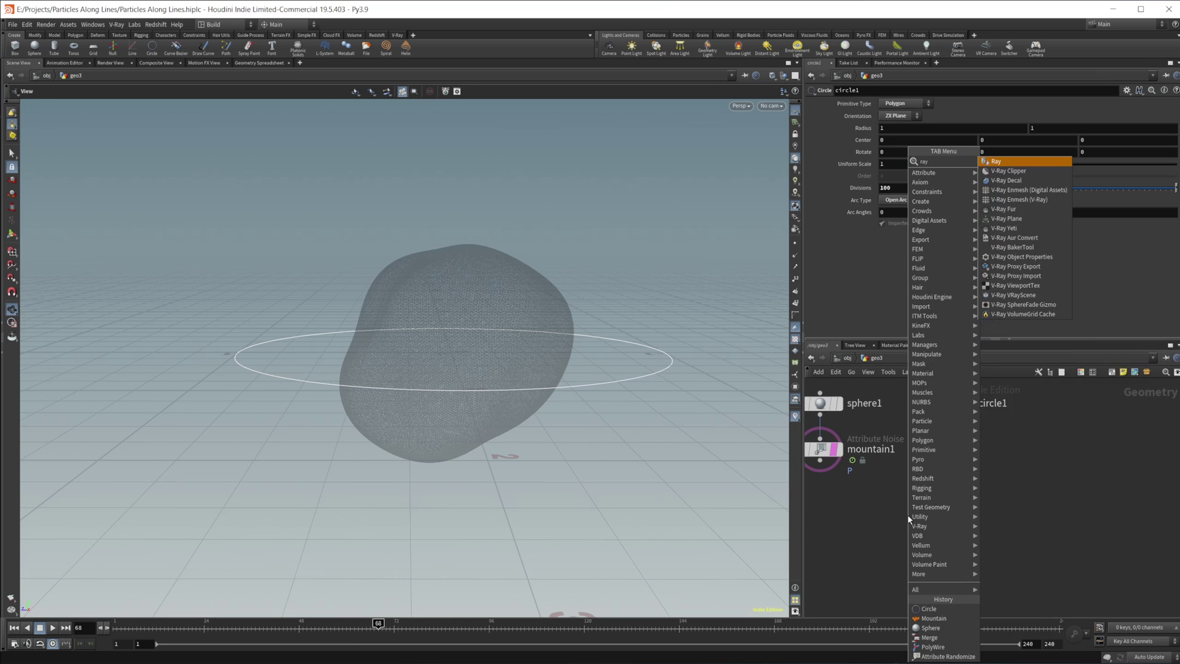
key("Return")
scroll(909, 516, "up", 1)
left_click(908, 515)
Connect circle1 to ray1's first input and mountain1 to its second, and display ray1.
middle_click_drag(831, 459, 862, 448)
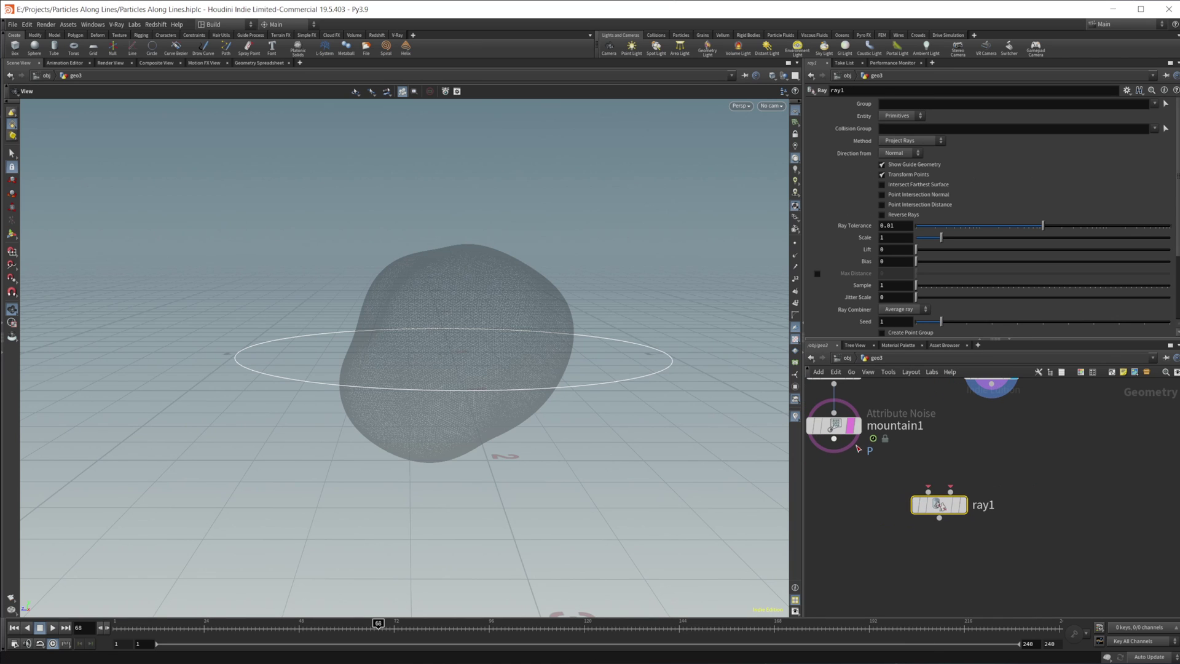
left_click_drag(834, 438, 950, 491)
left_click_drag(991, 384, 929, 491)
left_click_drag(941, 507, 938, 528)
left_click(959, 526)
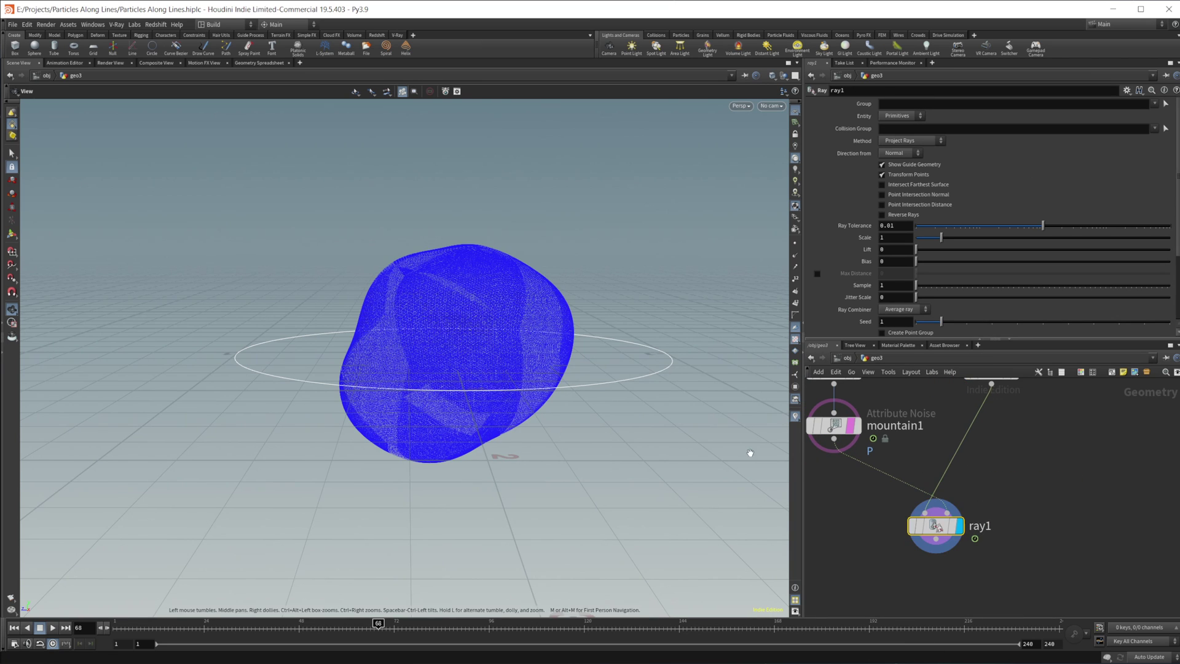
Try the Minimum Distance method on ray1, check the projected circle at frame 60, and restore Project Rays.
scroll(983, 491, "down", 3)
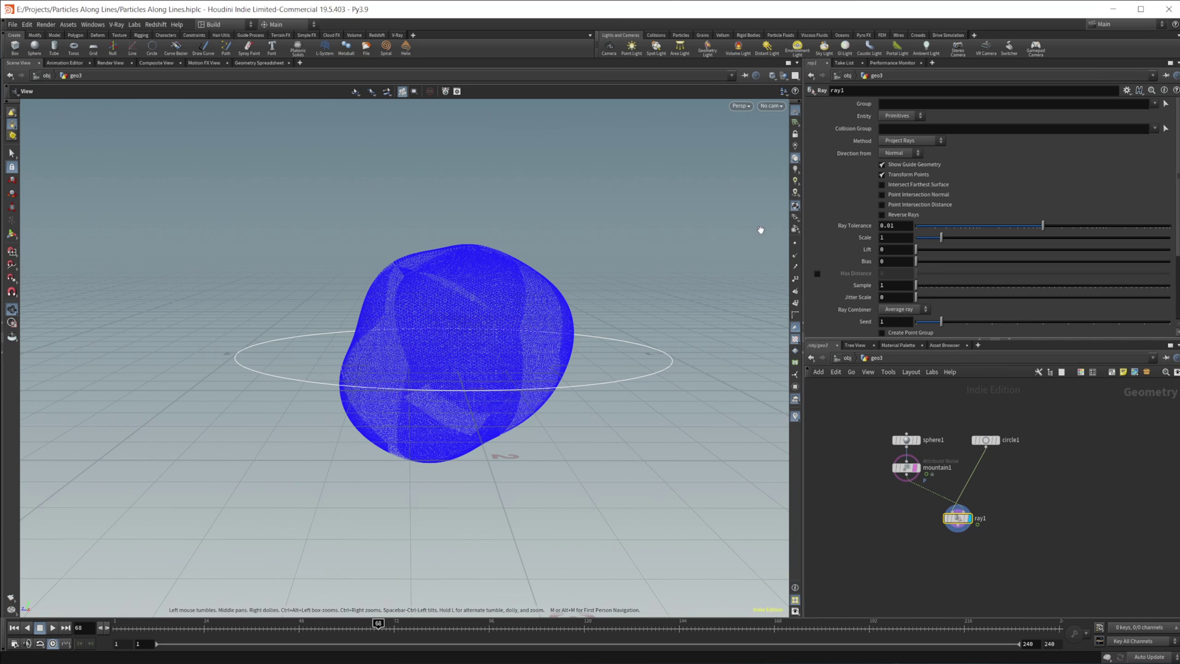
left_click(914, 140)
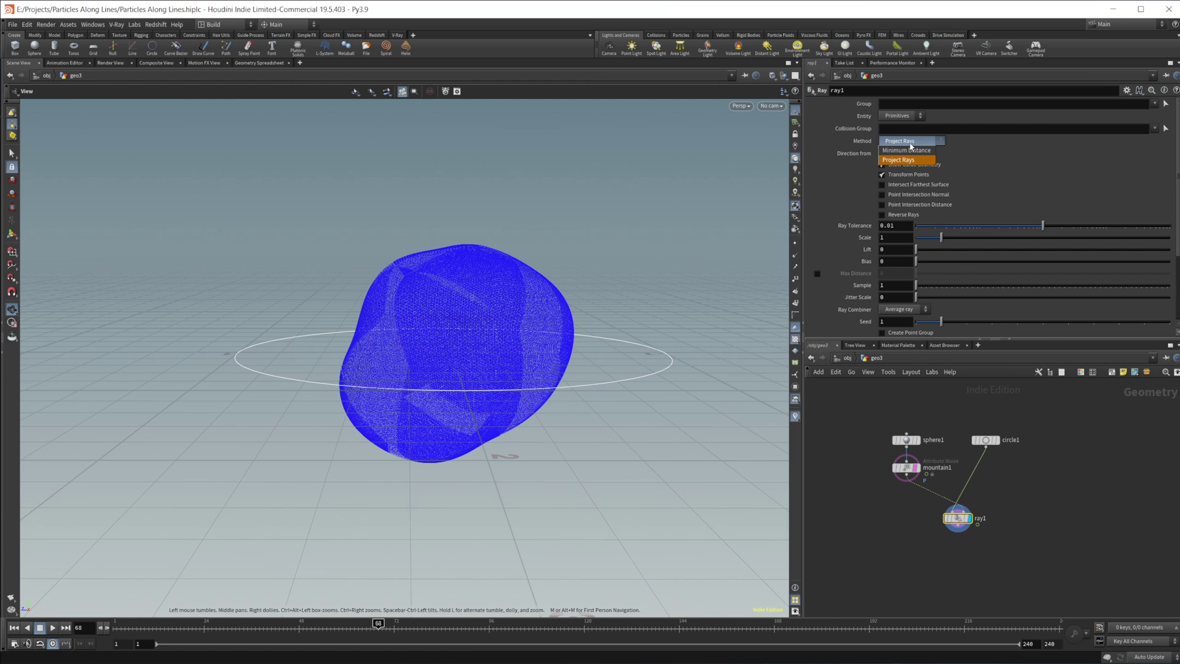
left_click(909, 150)
left_click_drag(349, 474, 381, 449)
left_click_drag(377, 624, 346, 640)
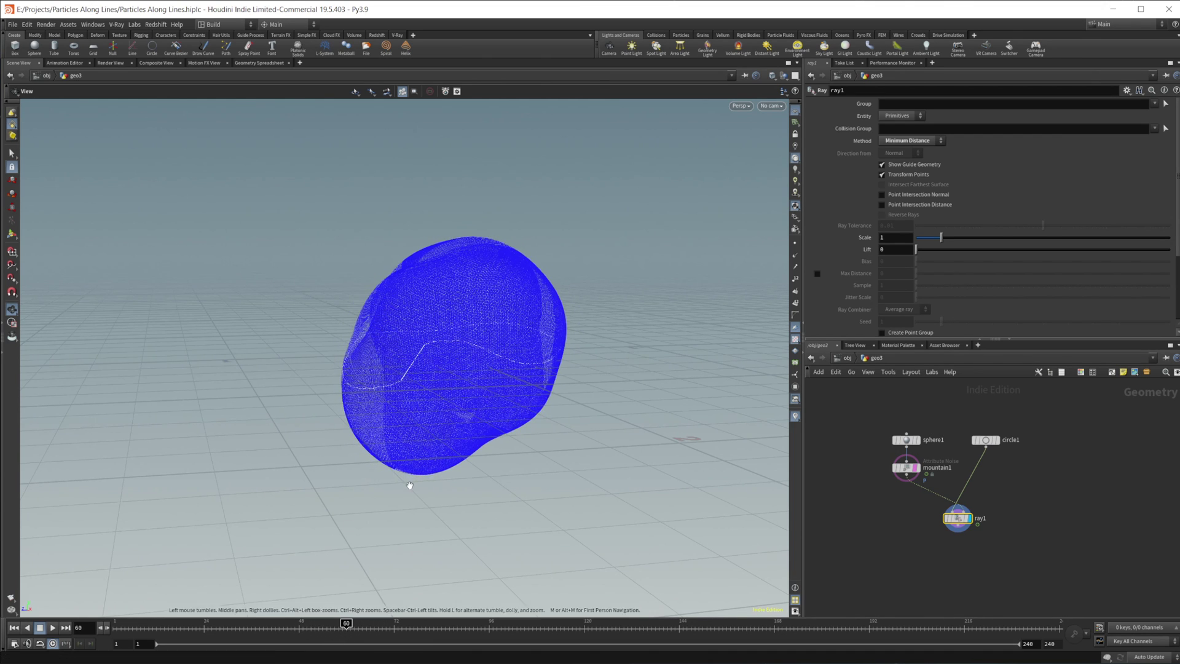
left_click_drag(408, 482, 413, 378)
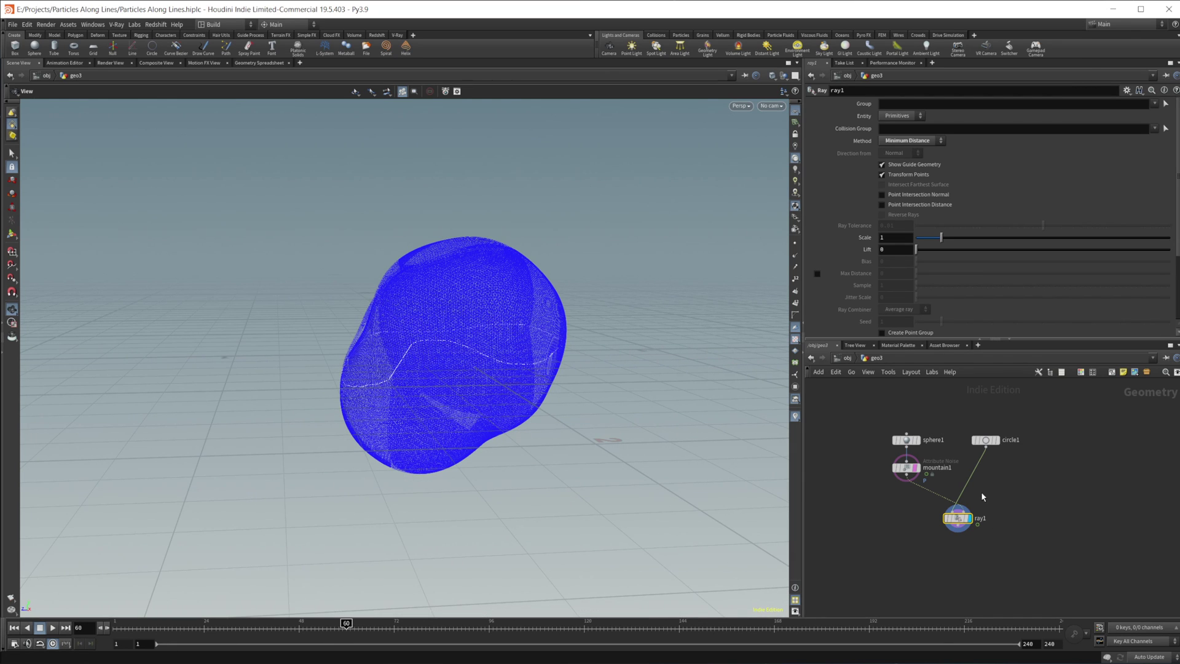
left_click(916, 146)
left_click(919, 161)
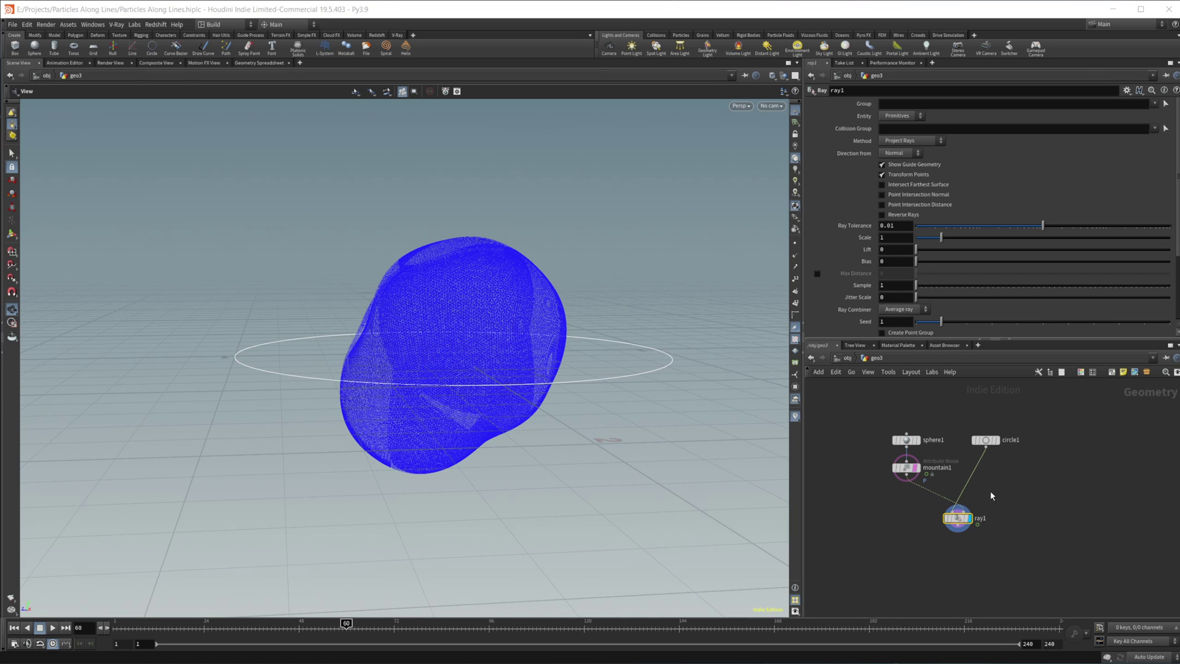
Insert a Modify Normals node between circle1 and ray1.
key("Tab")
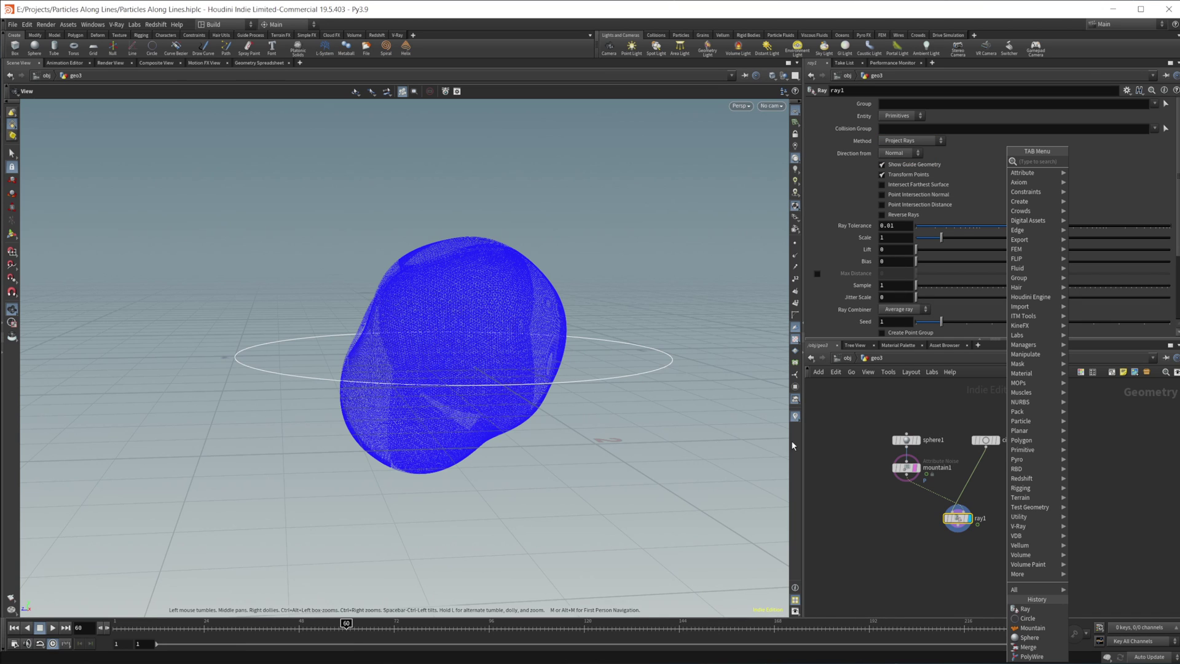
type("mofi")
key("BackSpace")
key("BackSpace")
key("BackSpace")
key("BackSpace")
type("modi")
key("Return")
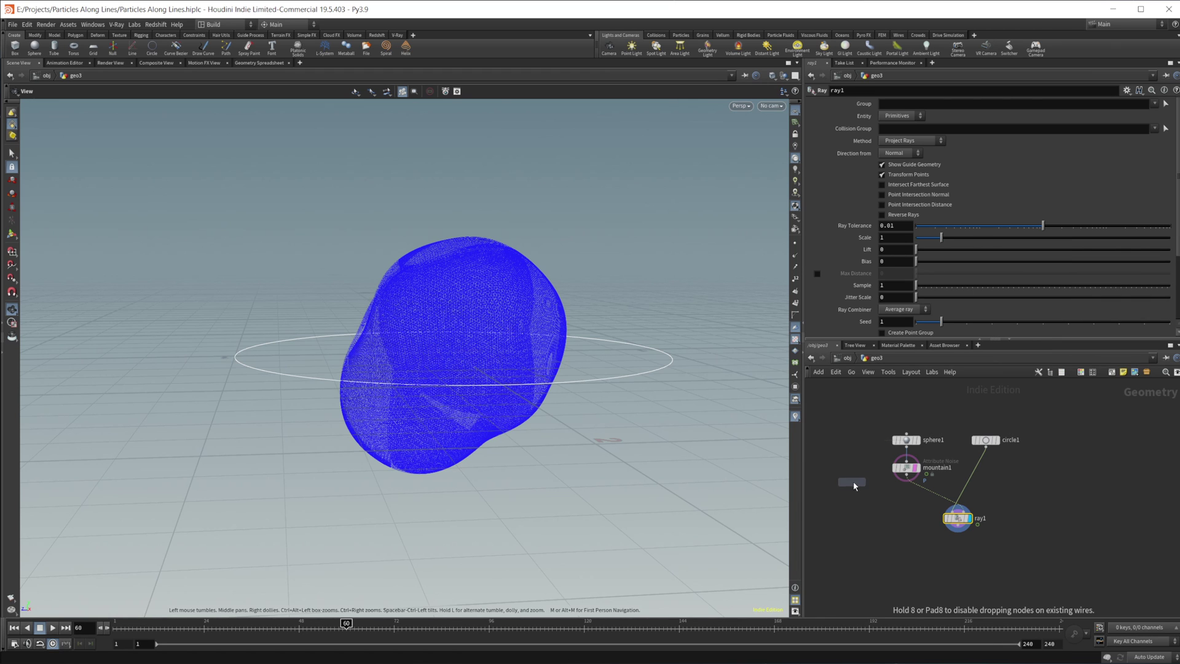
left_click(985, 474)
scroll(968, 470, "up", 3)
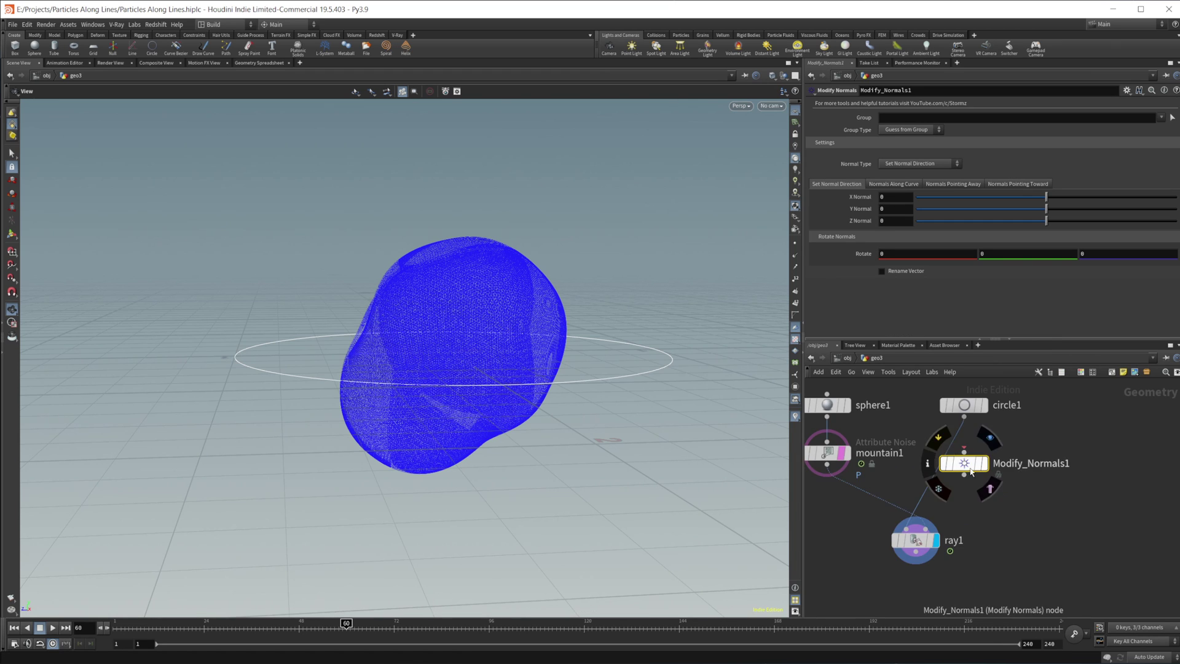
left_click_drag(967, 471, 963, 467)
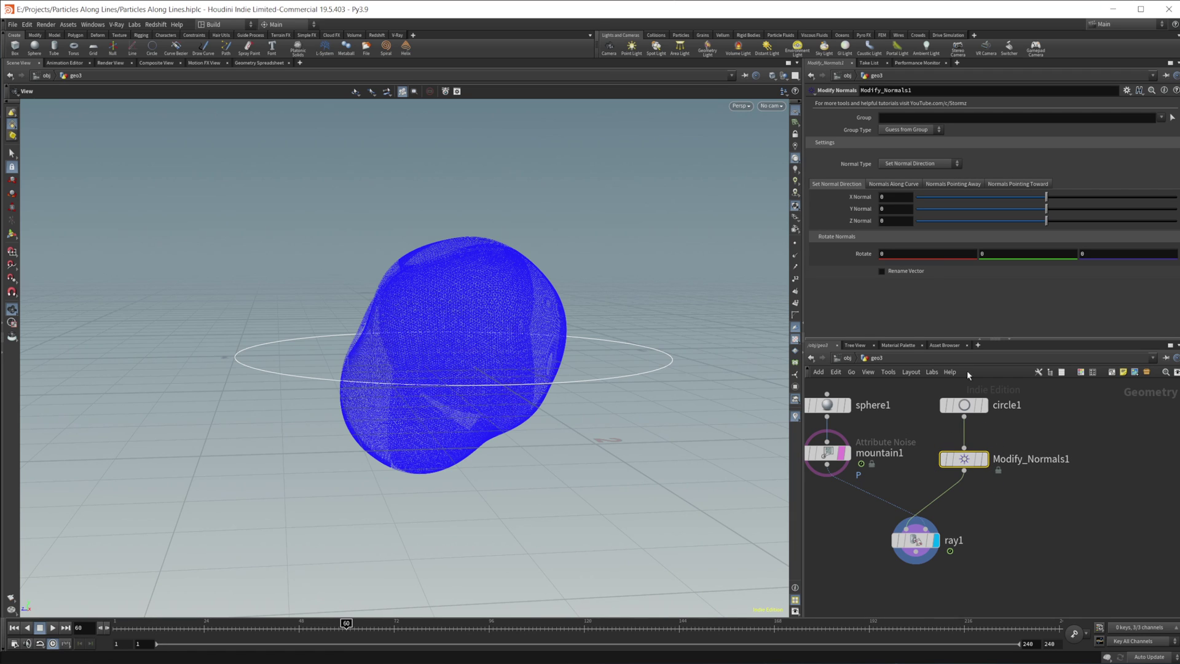
Set Modify_Normals1's normal type to Normals Pointing Toward, with point normals displayed in the viewport.
left_click(919, 164)
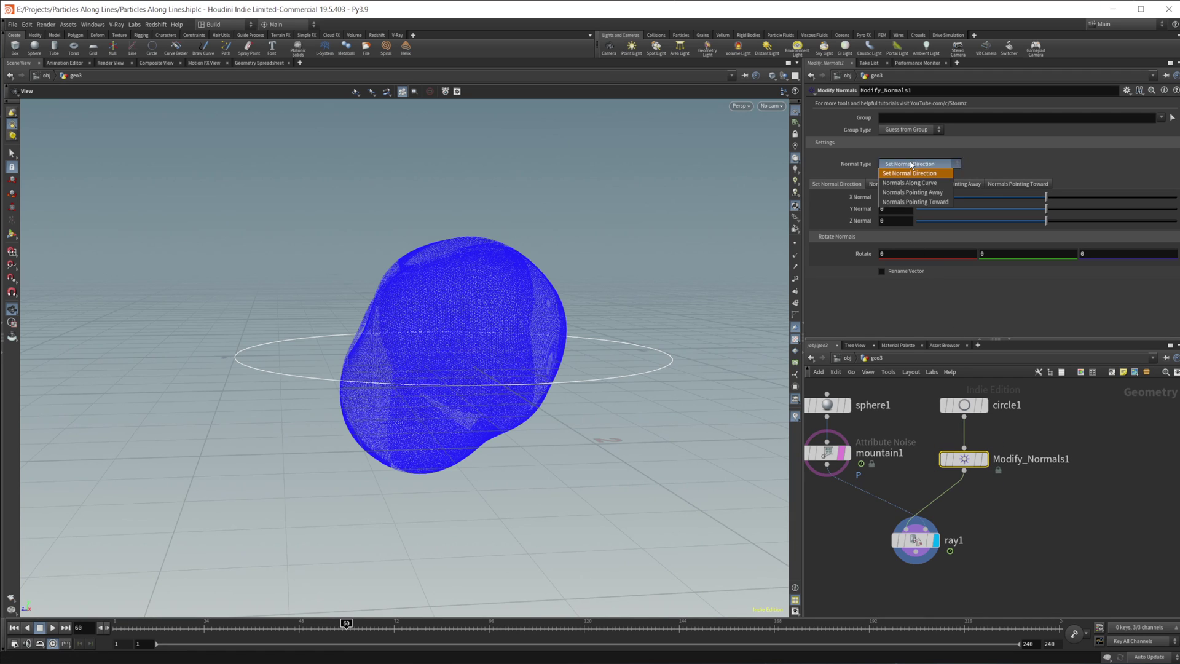
left_click(911, 183)
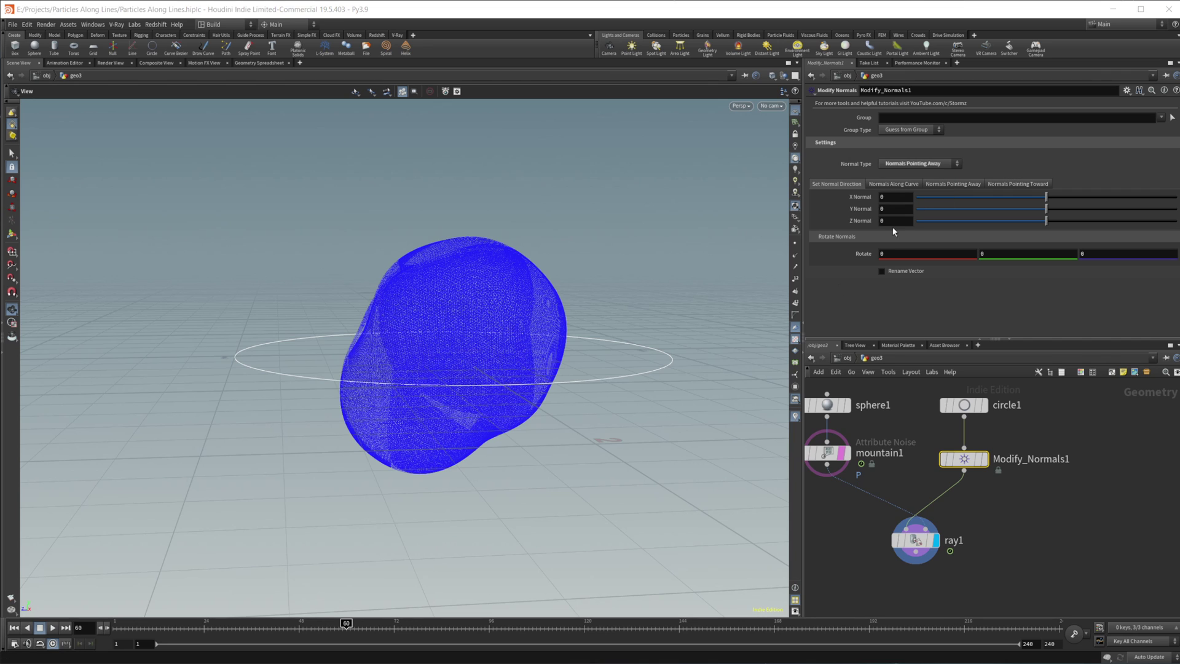
left_click(795, 255)
left_click(919, 164)
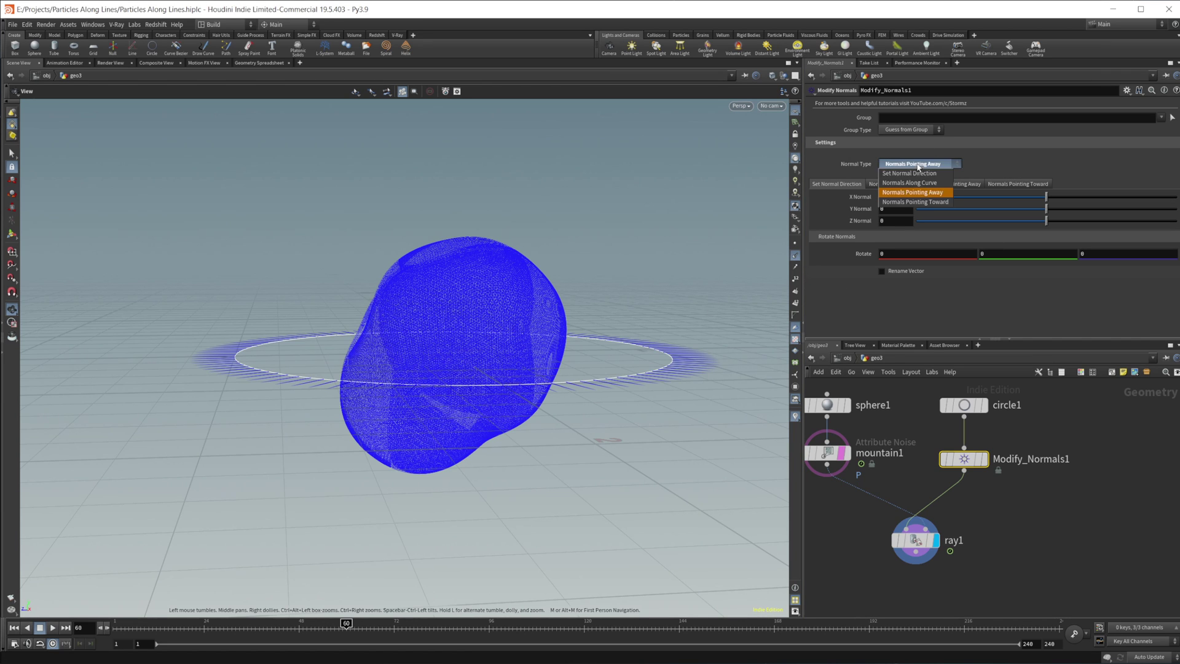
left_click(915, 202)
left_click_drag(552, 356, 336, 399)
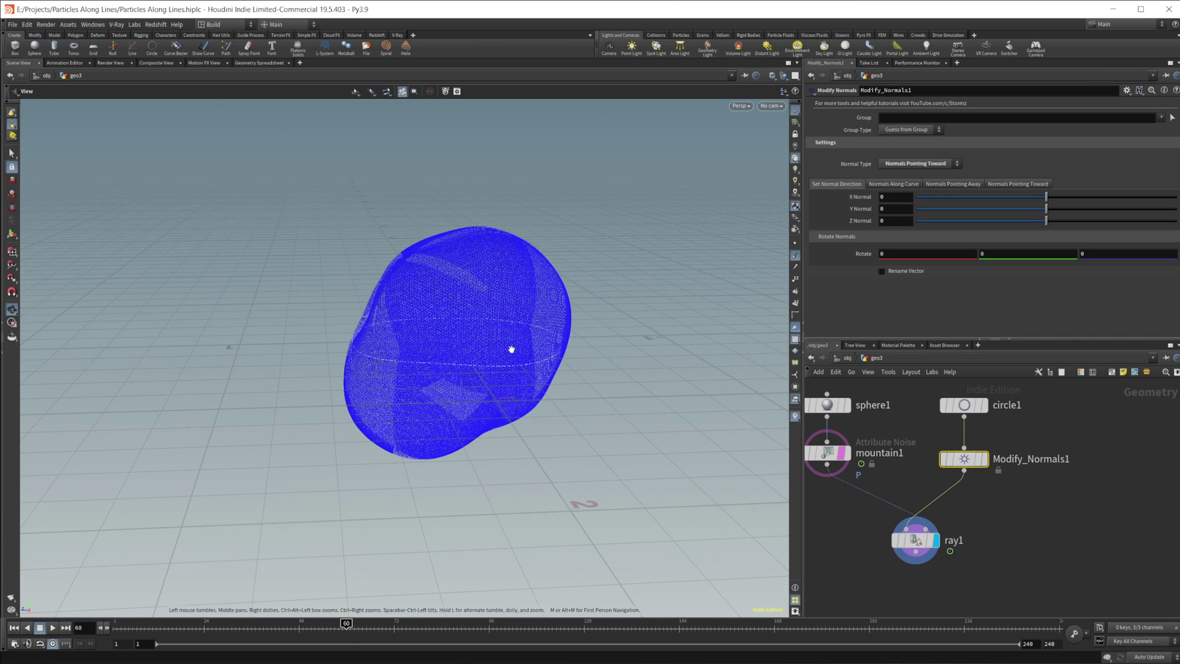
Append a Null node to ray1 and make it the displayed node.
left_click(915, 540)
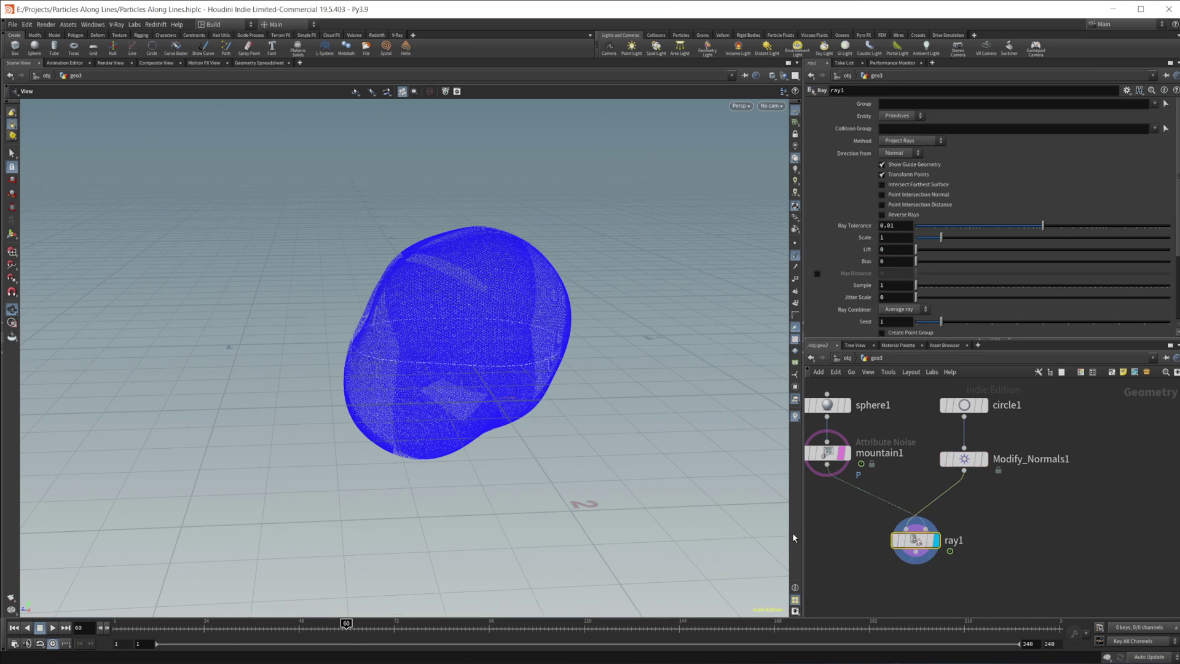
middle_click_drag(947, 564, 940, 485)
key("Tab")
type("null")
key("Return")
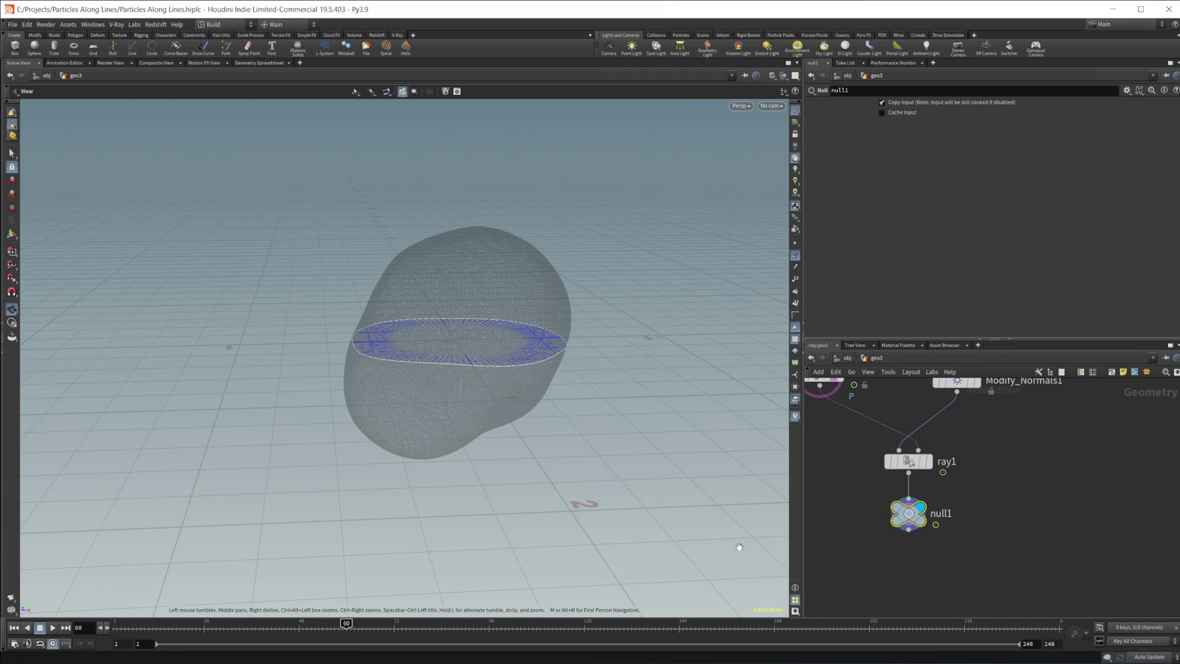
Go to frame 30 and hide the point normals in the viewport.
left_click_drag(360, 627, 228, 627)
left_click_drag(495, 394, 449, 394)
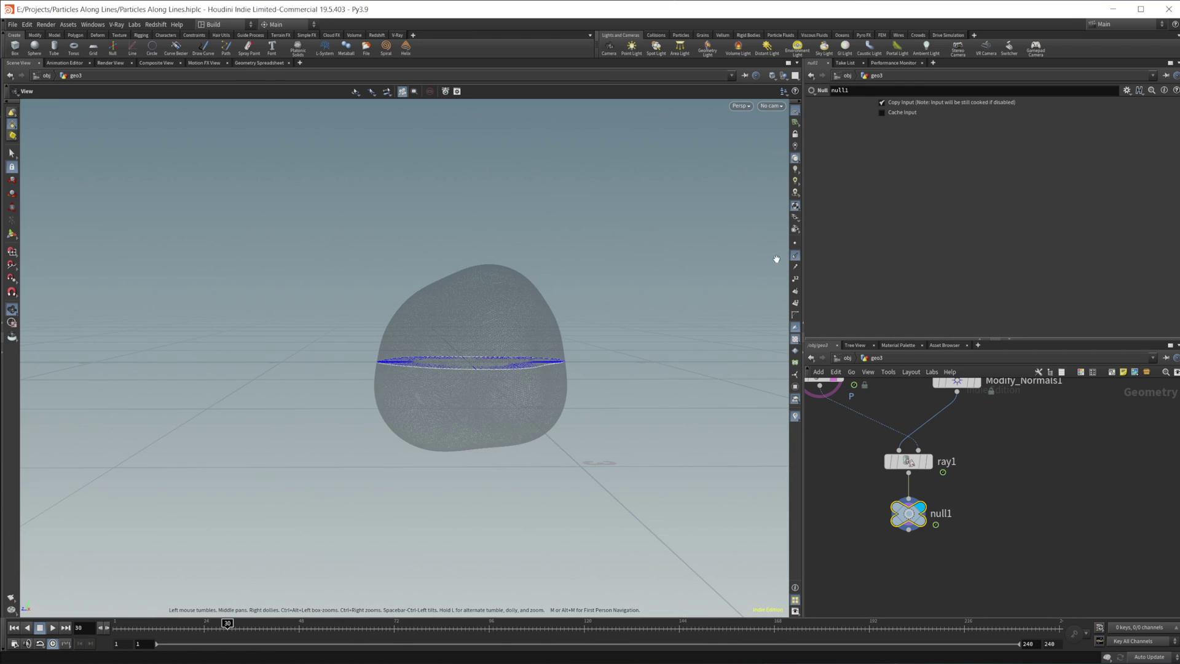
left_click(795, 255)
left_click_drag(660, 332, 596, 356)
Link circle1's Uniform Scale to sphere1's Uniform Scale with a relative channel reference.
middle_click_drag(1027, 457, 999, 553)
middle_click_drag(862, 456, 920, 466)
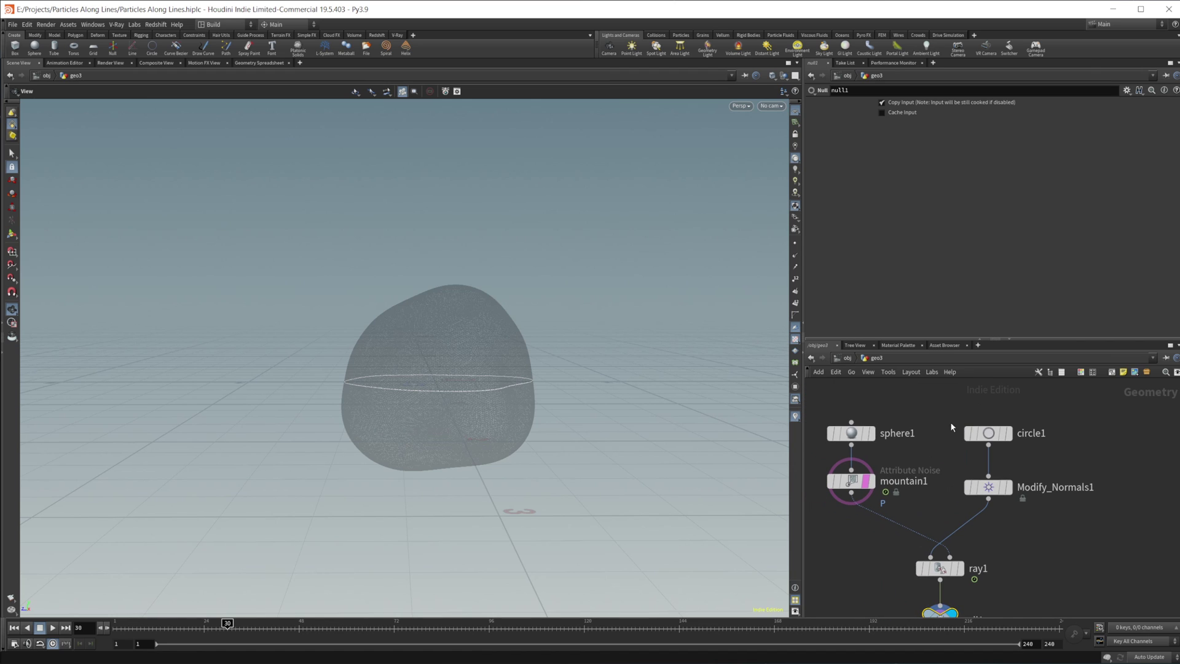
left_click(852, 434)
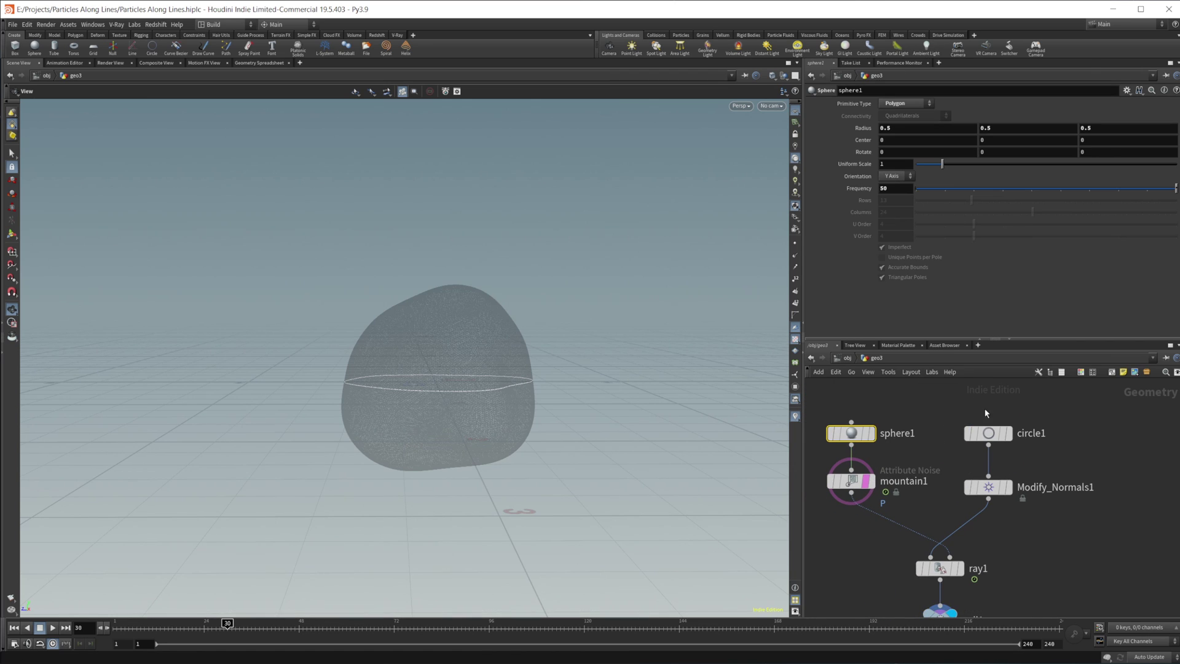
right_click(862, 163)
left_click(897, 232)
left_click(987, 433)
right_click(866, 166)
left_click(896, 263)
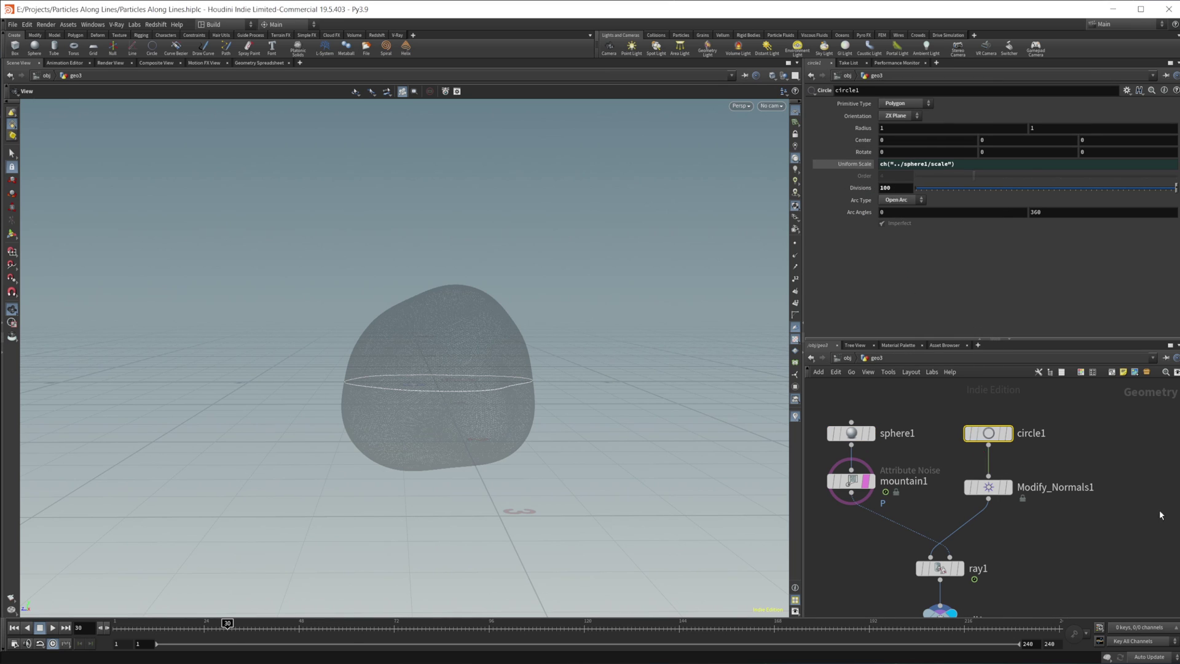
Add a Line node beside circle1 and link its length to sphere1's Uniform Scale by relative reference.
middle_click_drag(1051, 470, 983, 461)
key("Tab")
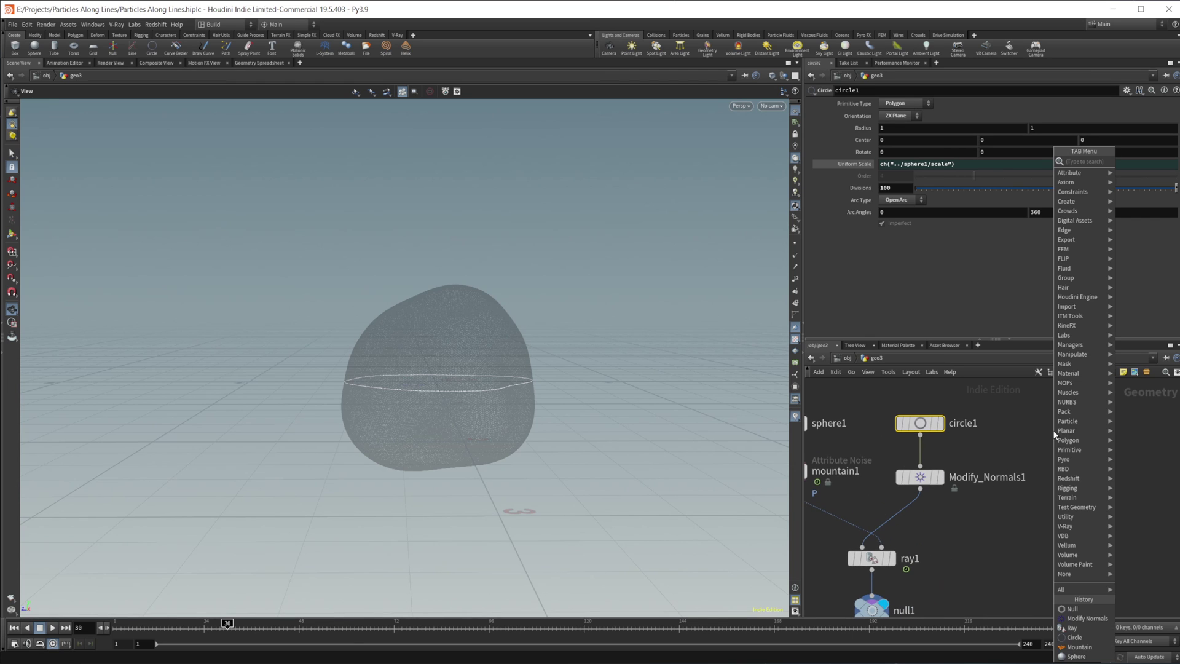
type("line")
key("Return")
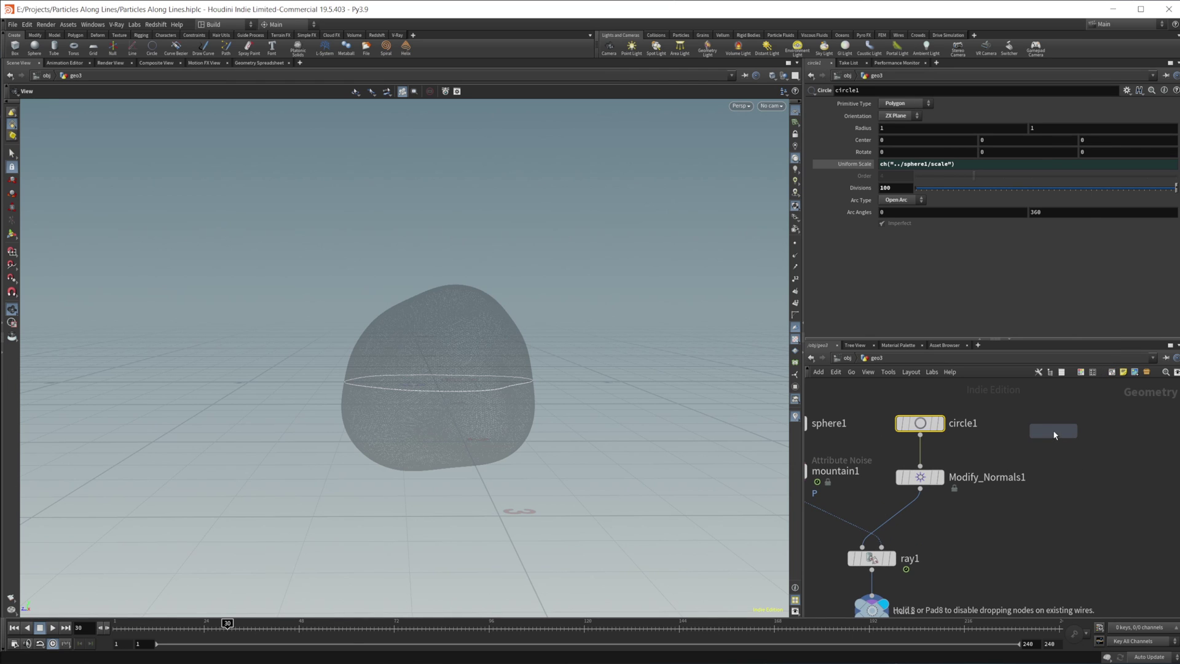
left_click(1052, 430)
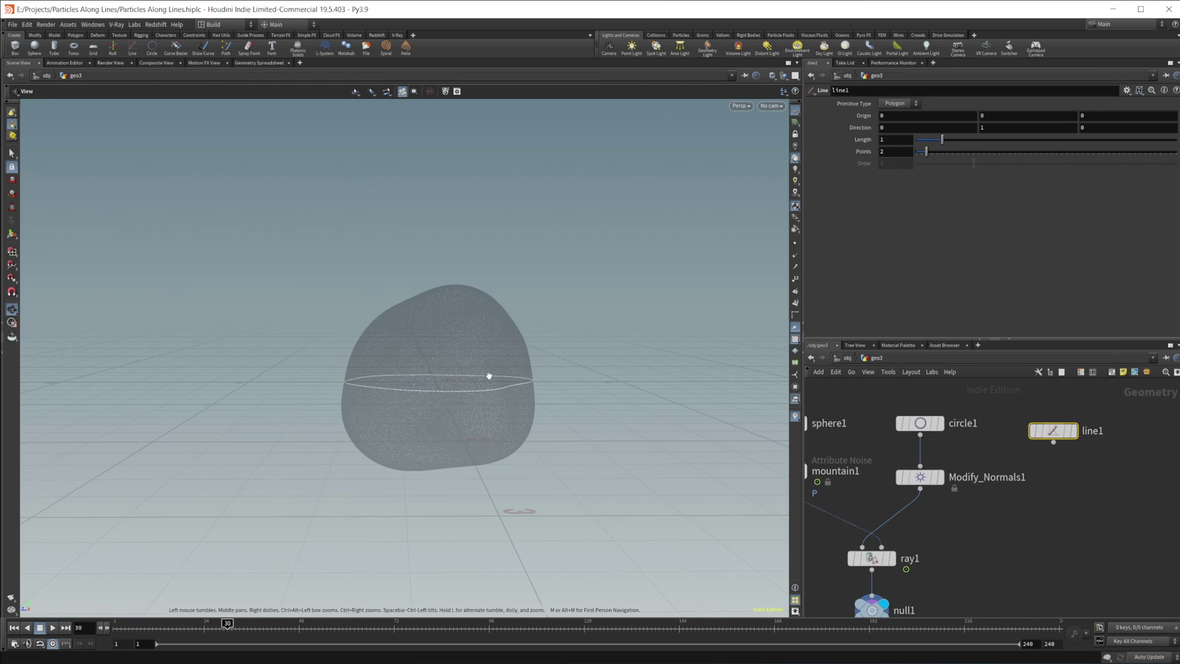
right_click(889, 140)
left_click(934, 238)
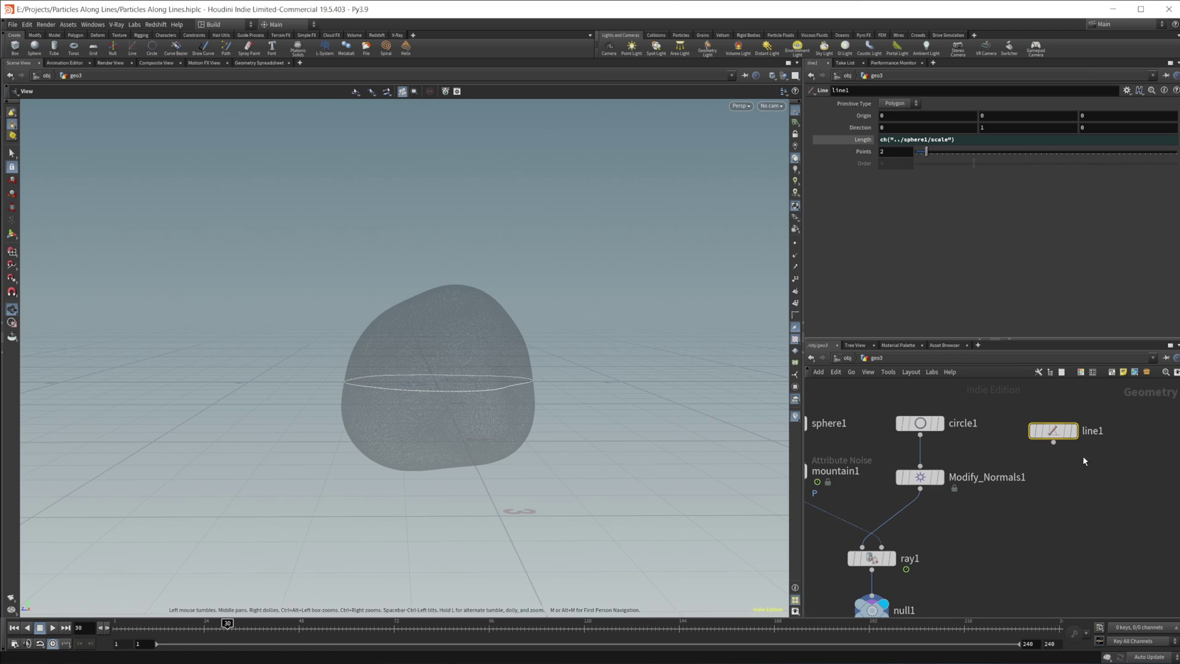
Set line1's points to 8, align the node with circle1, and make it the displayed node.
left_click_drag(926, 152, 960, 154)
left_click_drag(1049, 429, 1046, 422)
middle_click_drag(1032, 478, 1007, 475)
left_click(1047, 421)
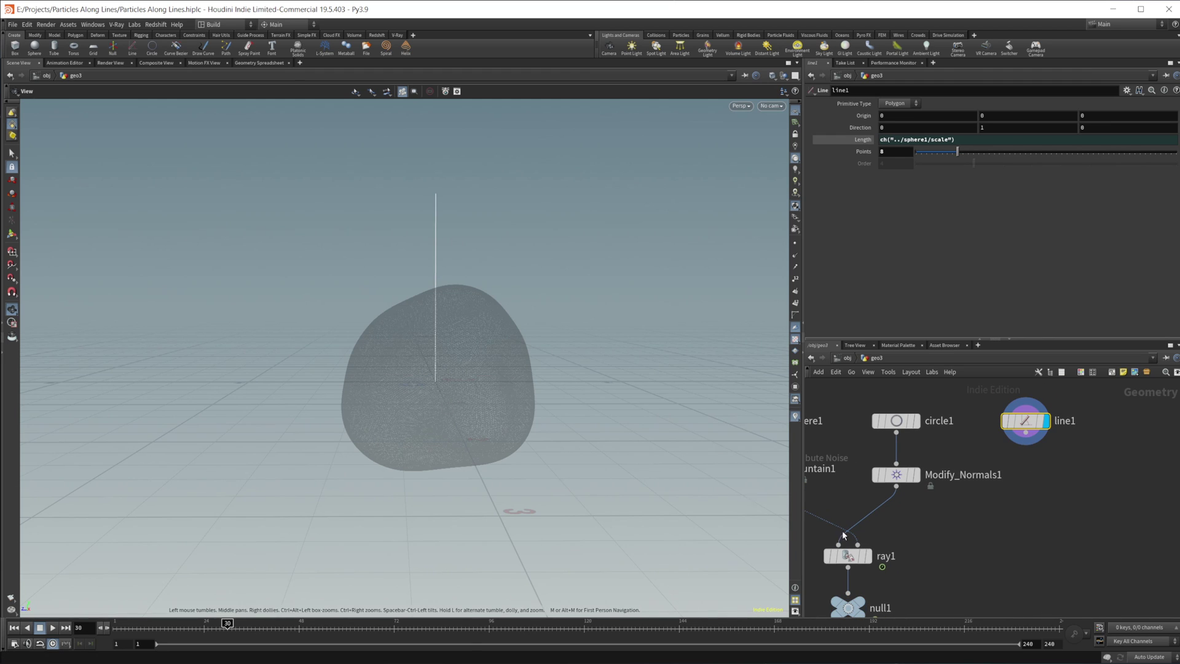
Append a displayed Match Size node to line1 to center the line, and check sphere1's parameters.
key("Tab")
type("matchs")
key("Return")
key("Return")
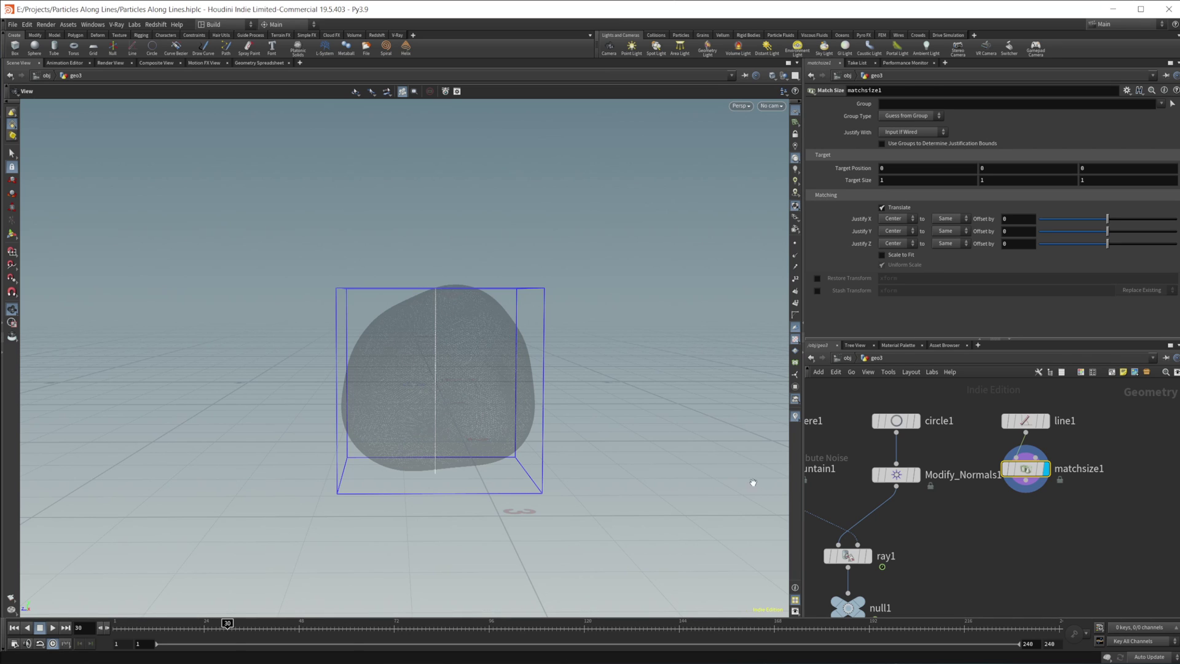
middle_click_drag(944, 491, 1006, 496)
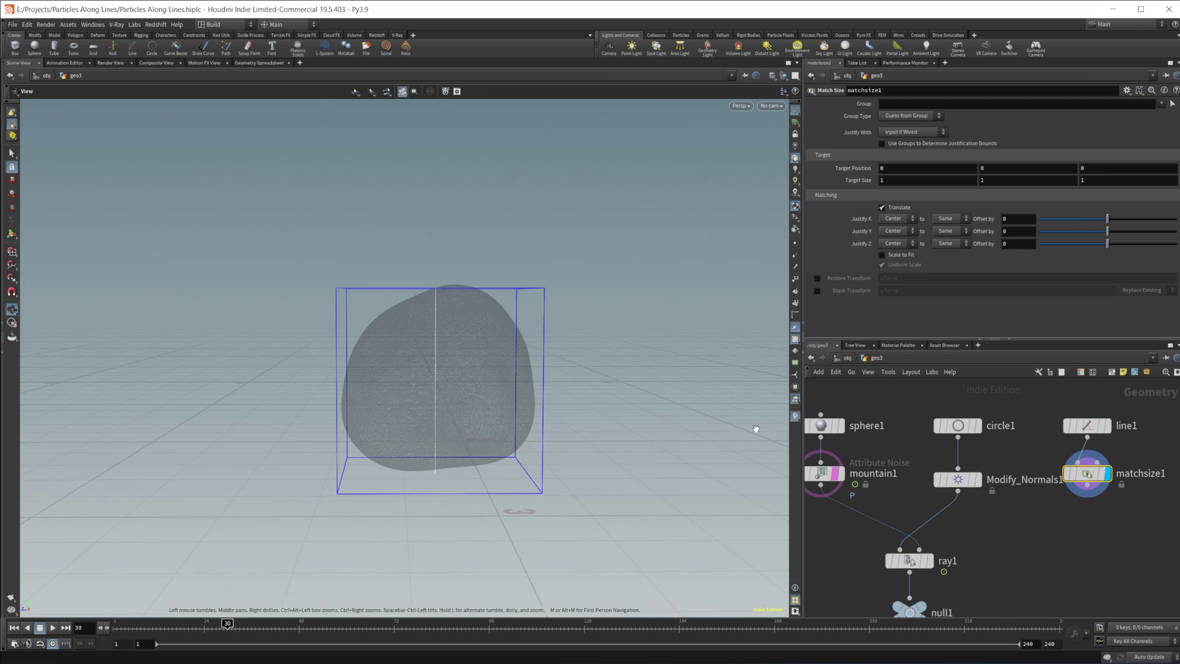
left_click(821, 429)
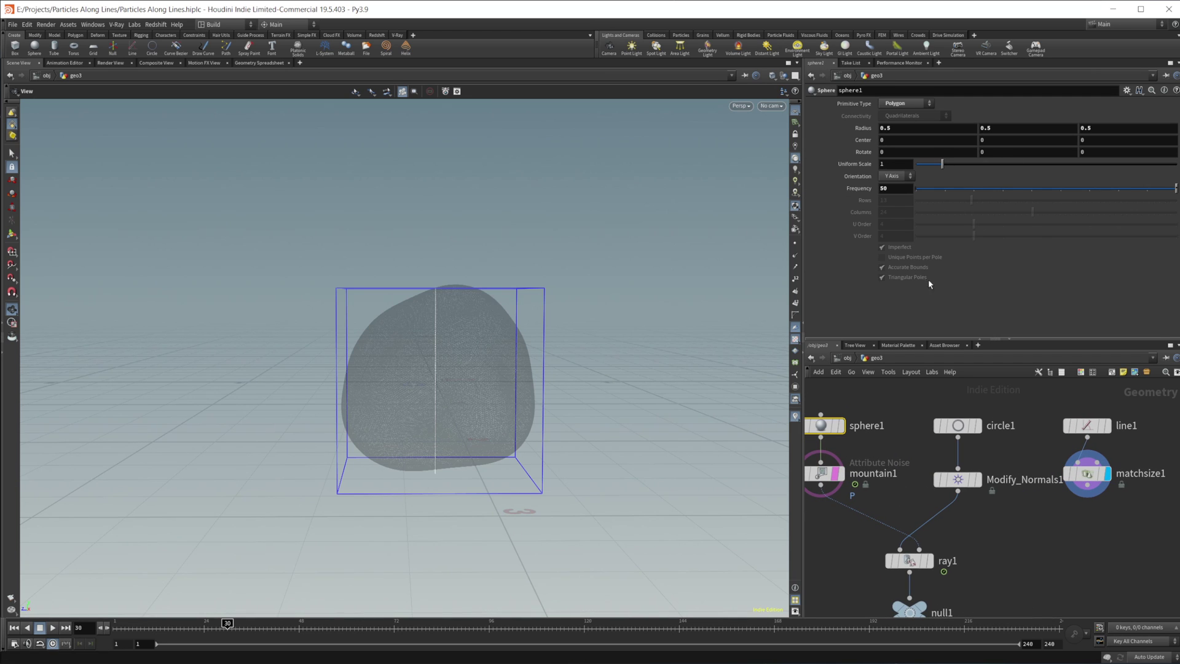
Insert a Copy to Points node between Modify_Normals1 and ray1, and connect matchsize1 to its second input.
middle_click_drag(1036, 563, 955, 516)
key("Tab")
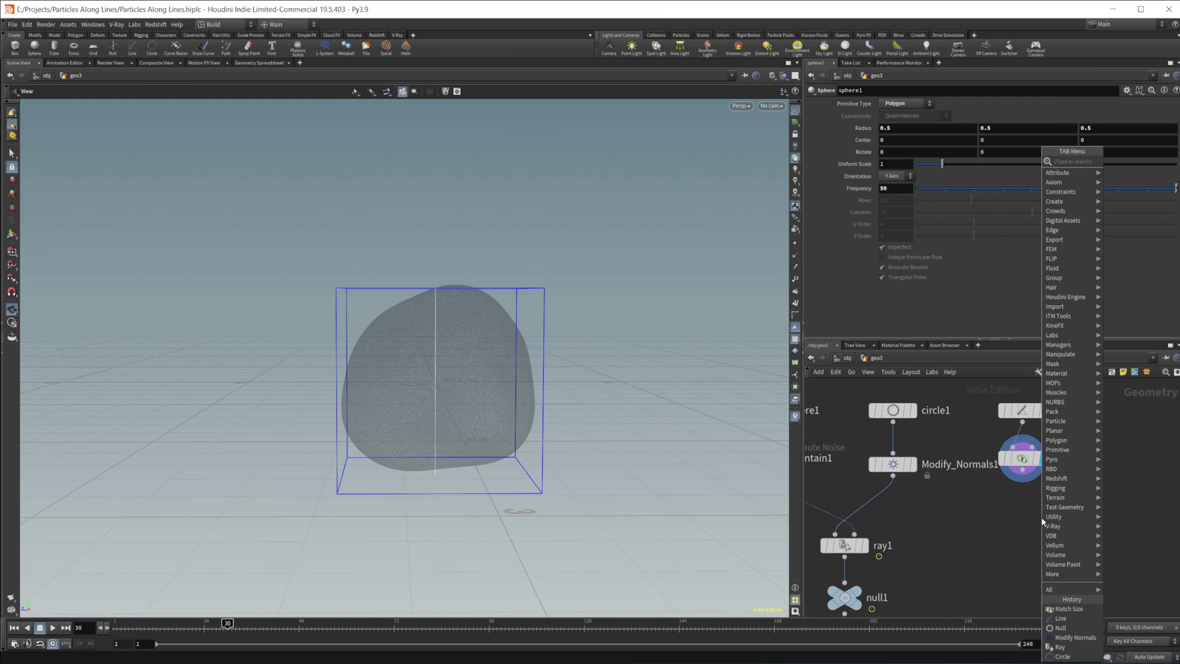
type("copy to")
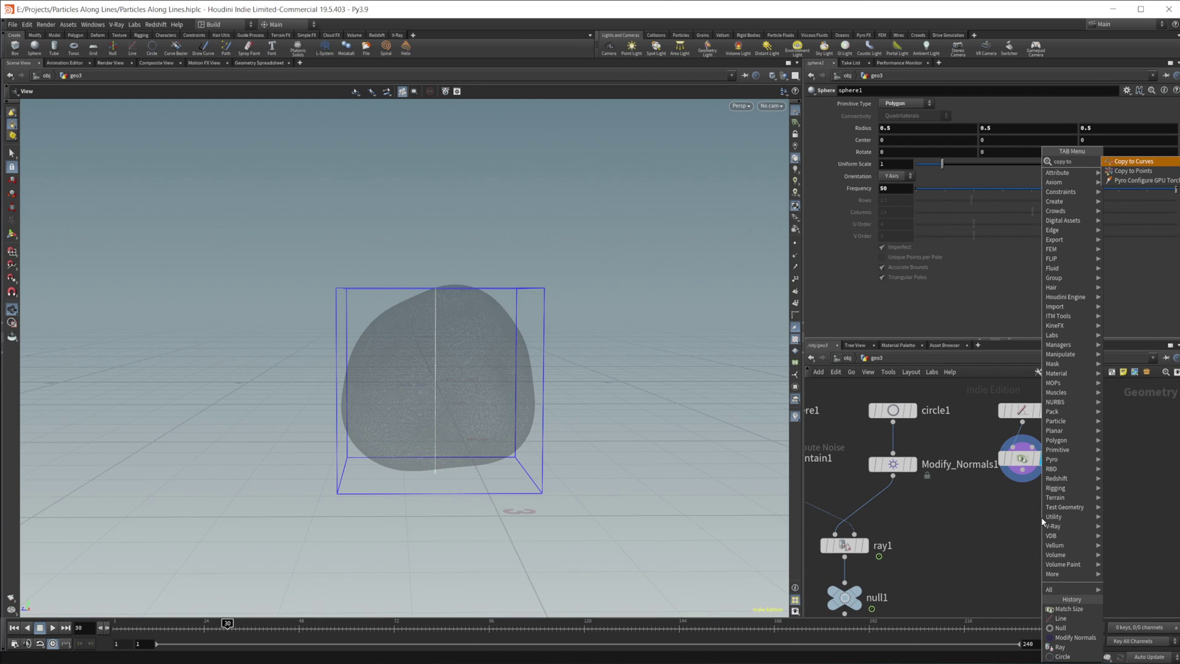
key("Down")
key("Return")
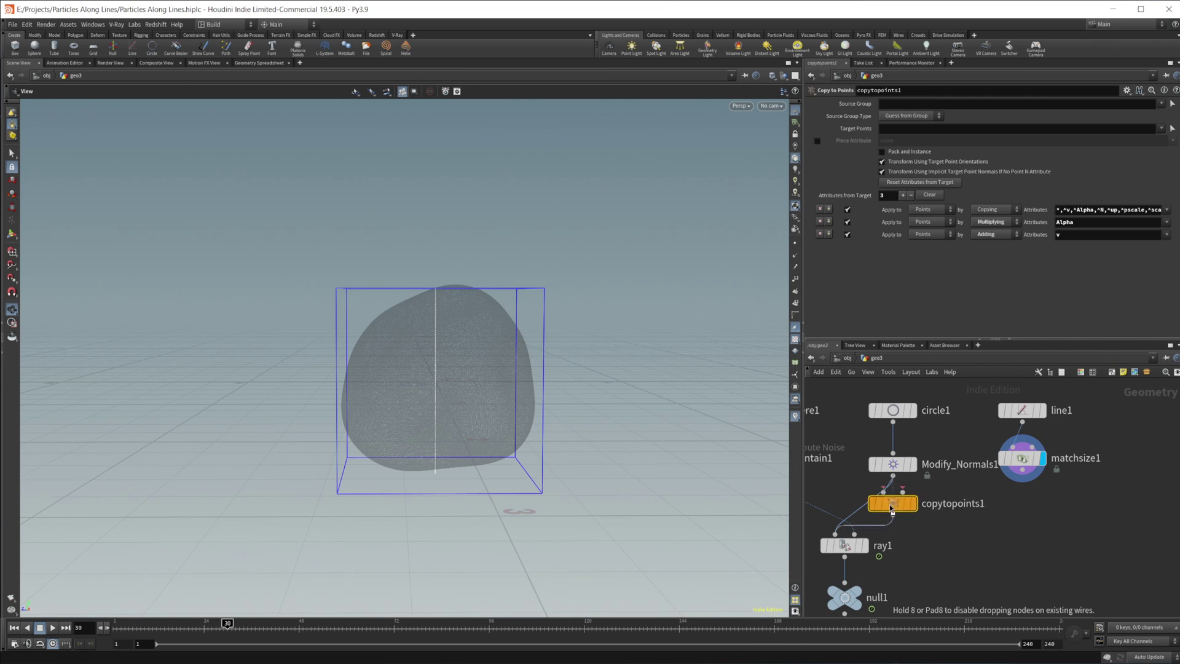
left_click(890, 508)
left_click_drag(1021, 477, 889, 500)
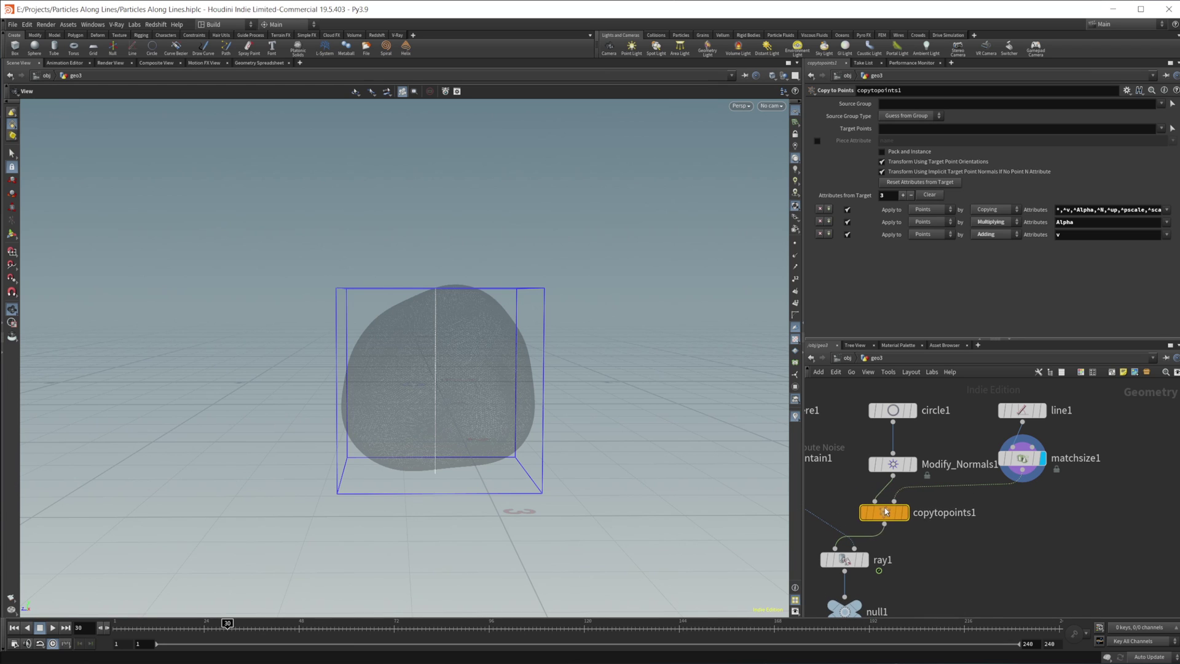
Display null1 and inspect the projected stack of circles on the deformed sphere.
middle_click_drag(947, 585, 954, 535)
left_click(872, 552)
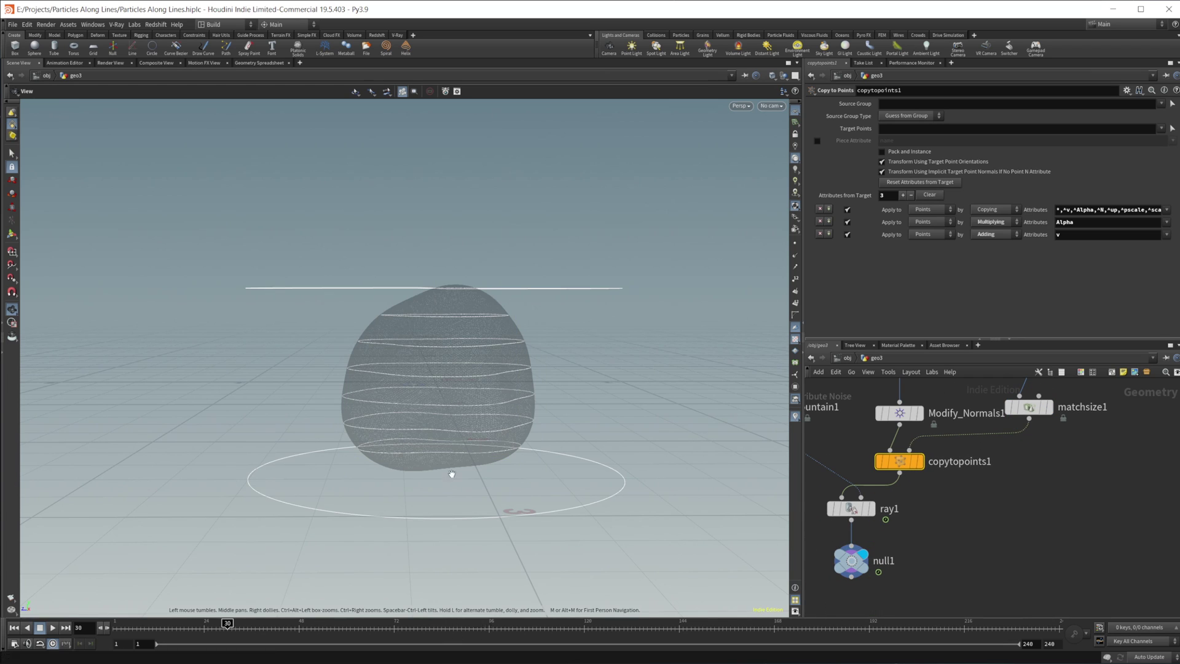
left_click_drag(465, 301, 474, 282)
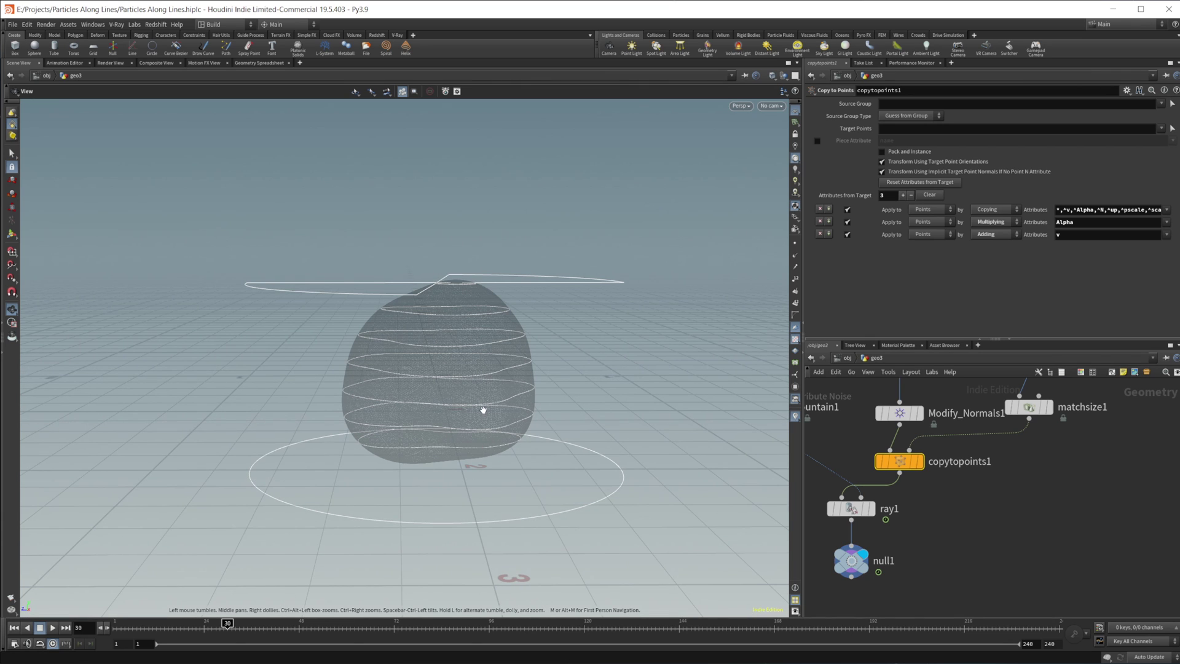
left_click_drag(483, 408, 484, 400)
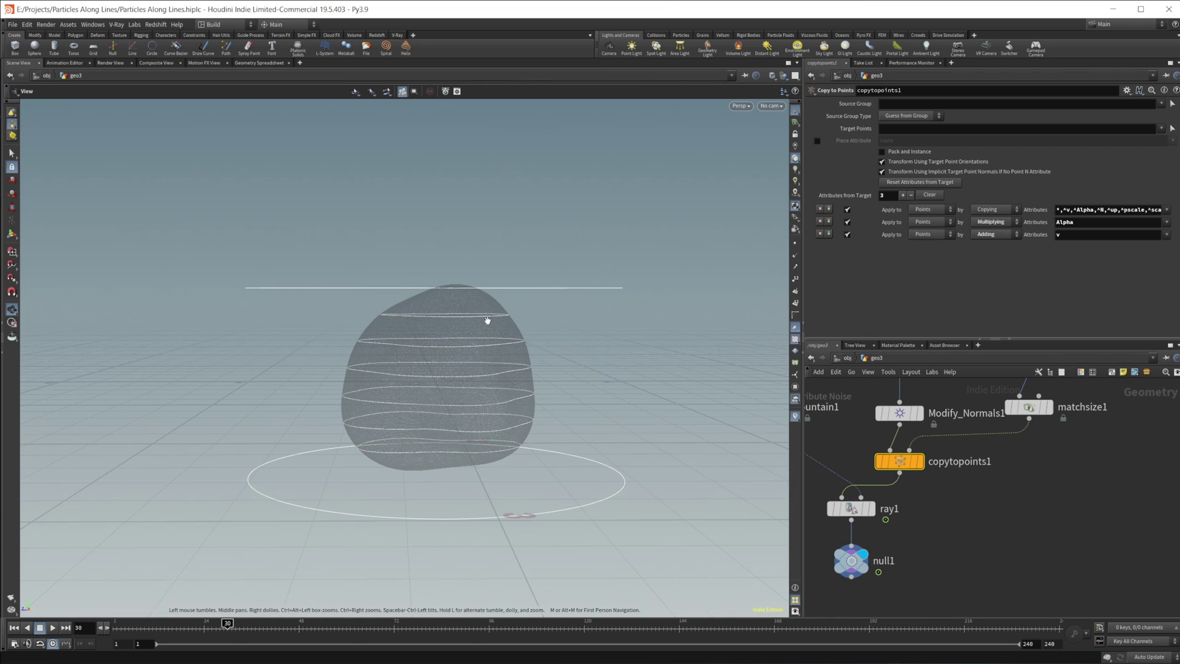
scroll(1094, 474, "up", 3)
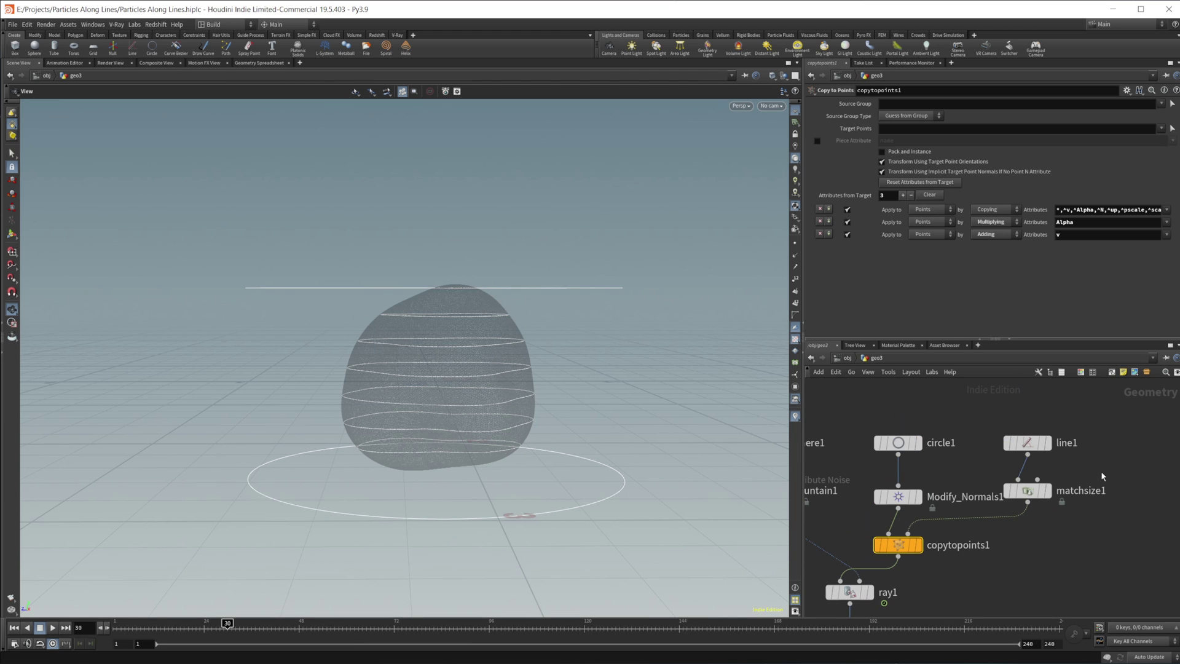
Link line1's length to sphere1's uniform scale with a relative parameter reference.
middle_click_drag(814, 445, 861, 449)
left_click(818, 447)
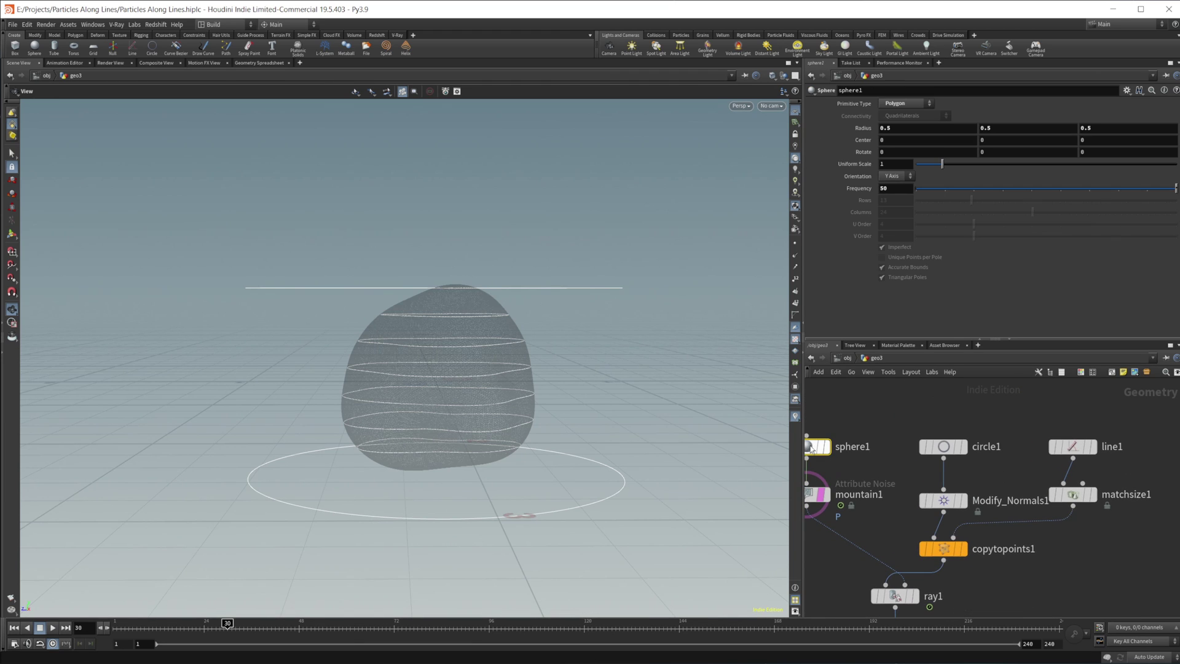
right_click(867, 163)
left_click(891, 233)
middle_click_drag(1060, 415, 994, 403)
left_click(1007, 435)
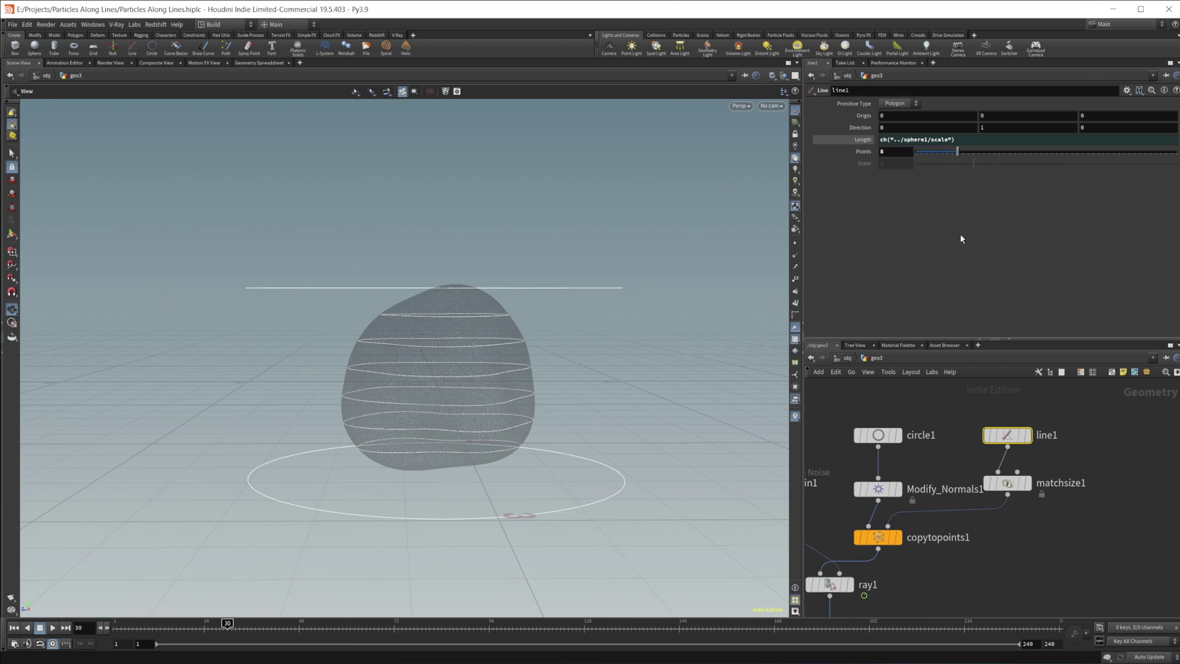
Shorten line1 by a fraction of the sphere scale with the Length expression ch("../sphere1/scale")-(ch("../sphere1/scale")*.2).
left_click(976, 145)
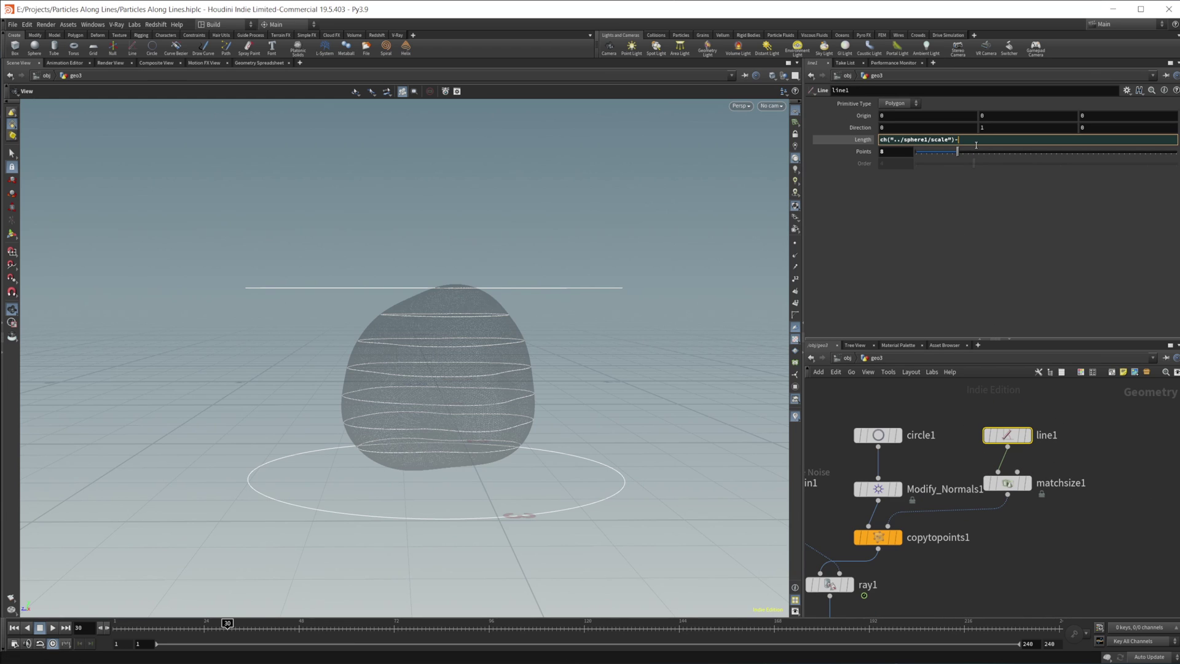
type("-")
right_click(976, 145)
left_click(1060, 232)
type("(ch(\"../sphere1/scale\")*.2")
key("Return")
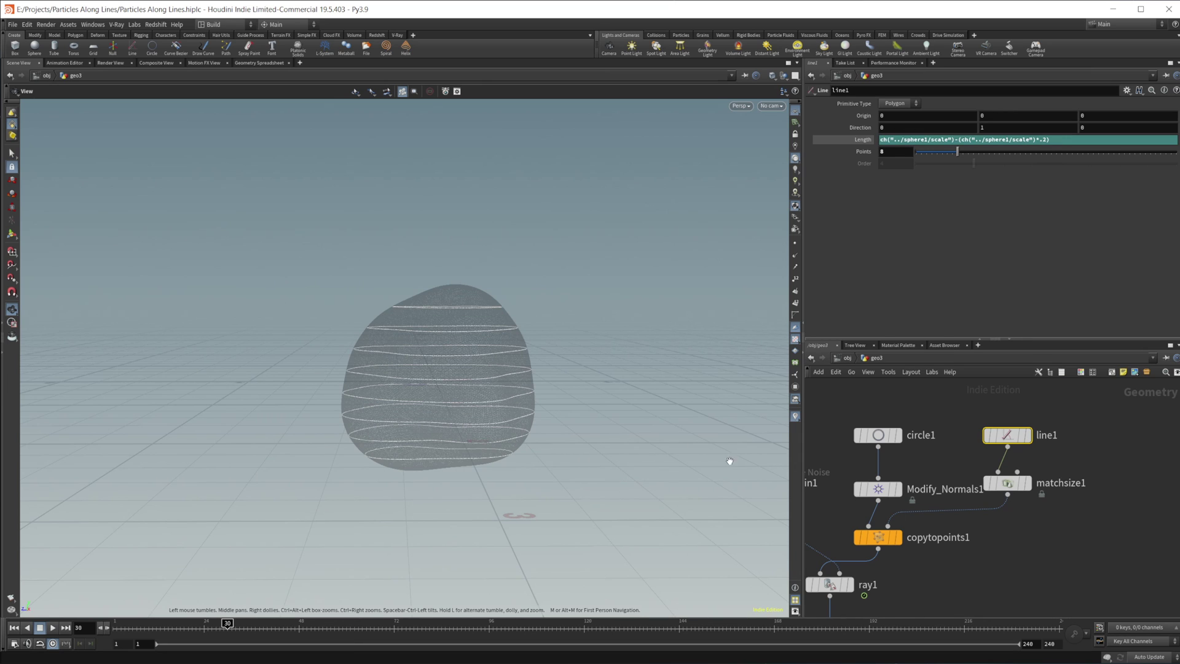
Review the parameters of sphere1, line1 and mountain1.
middle_click_drag(1011, 552, 1028, 539)
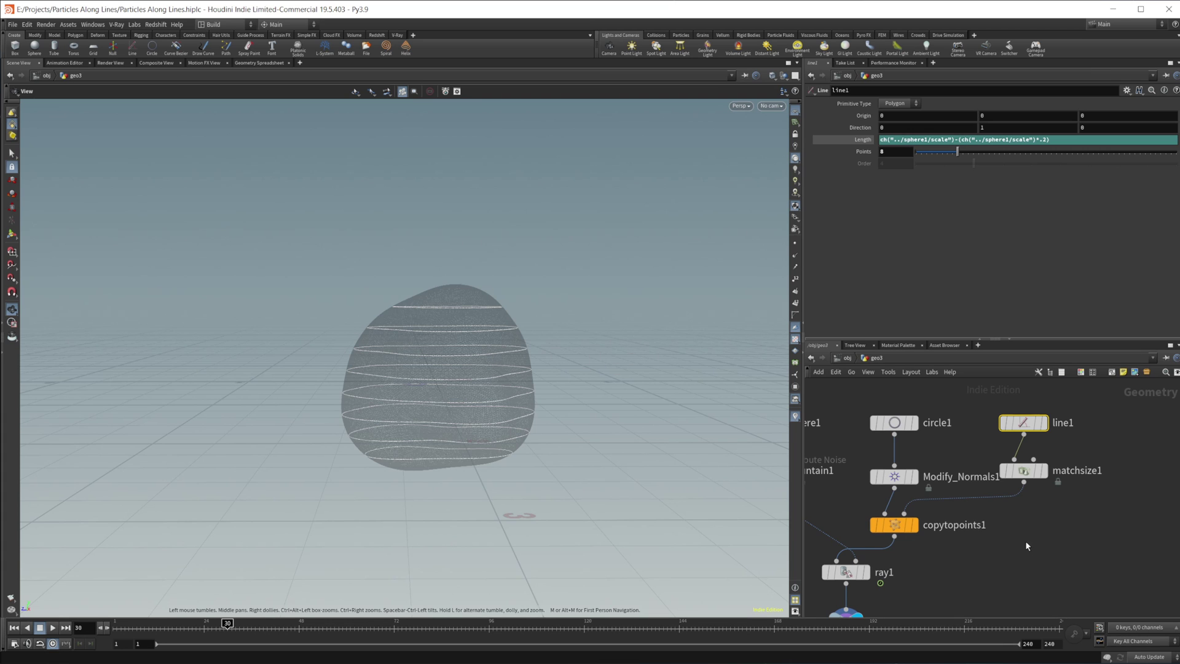
middle_click_drag(821, 575, 902, 575)
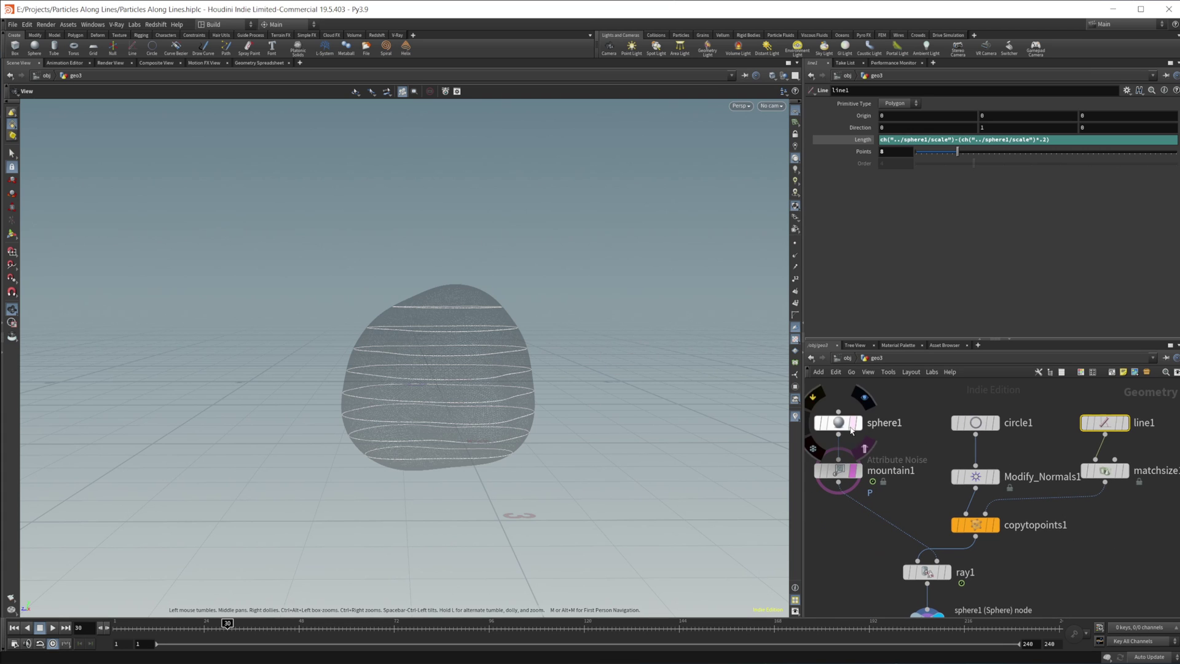
left_click(837, 422)
mouse_move(944, 167)
left_mouse_down()
mouse_move(984, 177)
mouse_move(942, 177)
left_mouse_up()
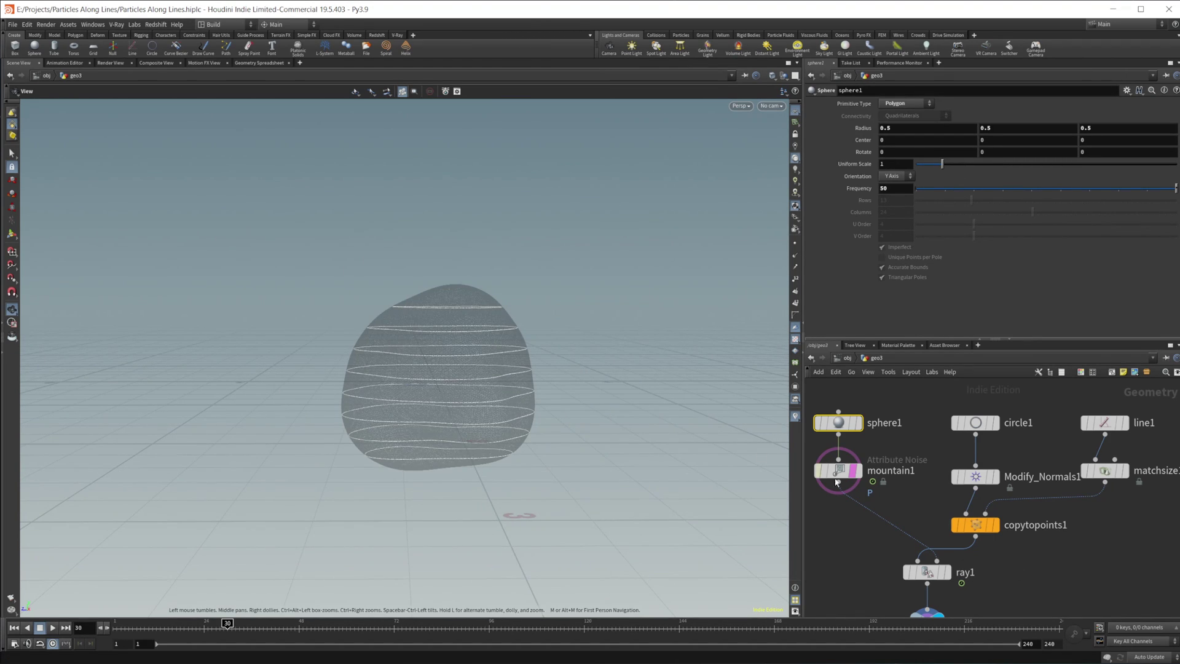
middle_click_drag(1089, 526, 1052, 511)
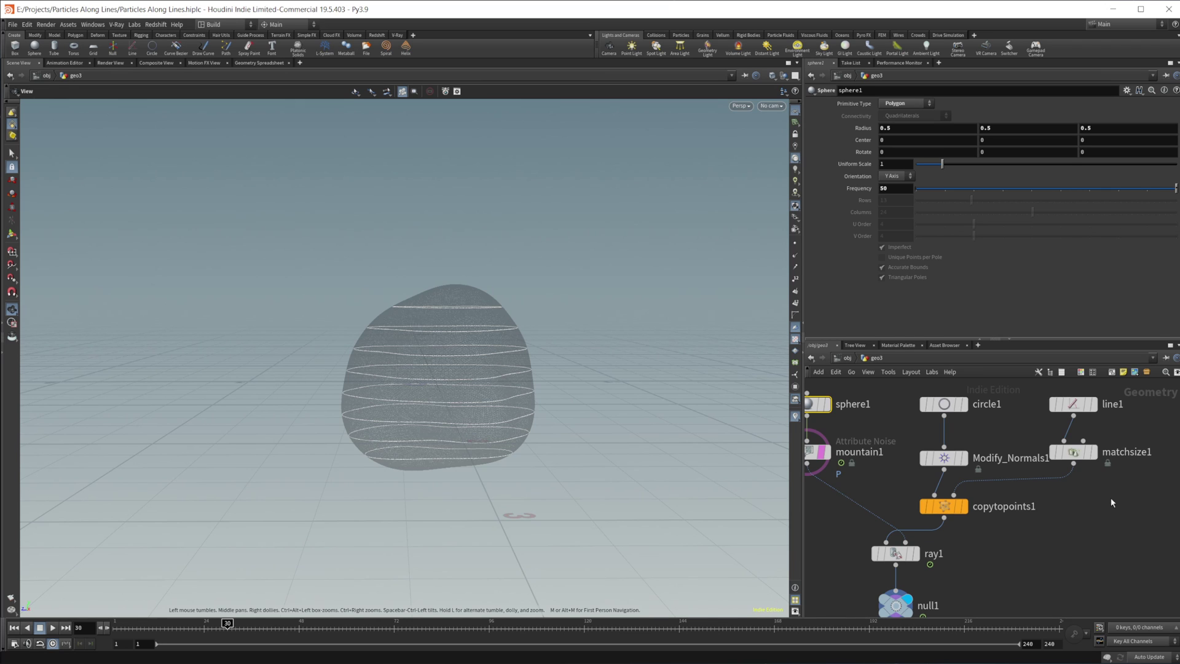
left_click(1073, 403)
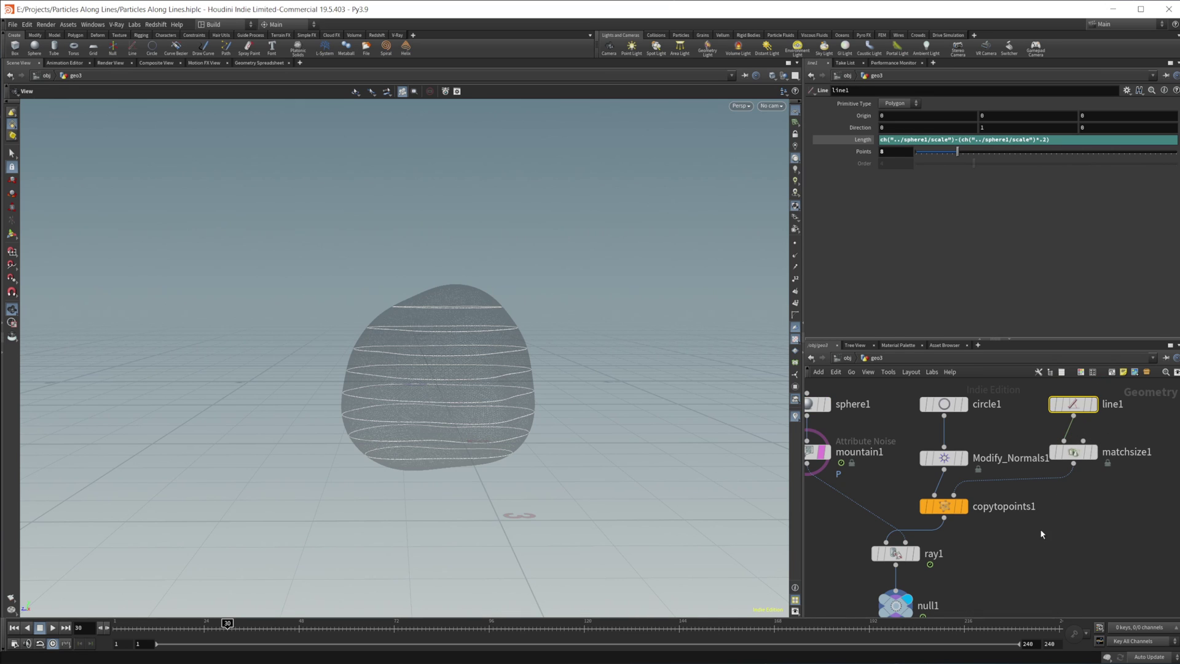
middle_click_drag(1042, 532, 1064, 482)
middle_click_drag(883, 431, 918, 439)
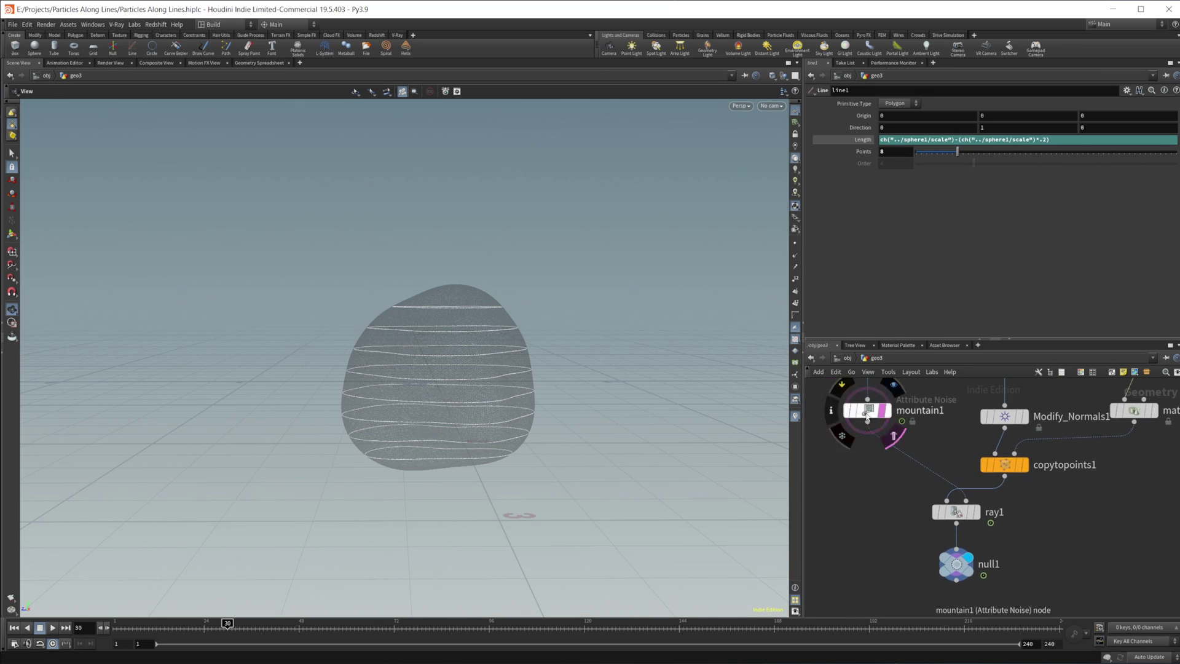
left_click(867, 411)
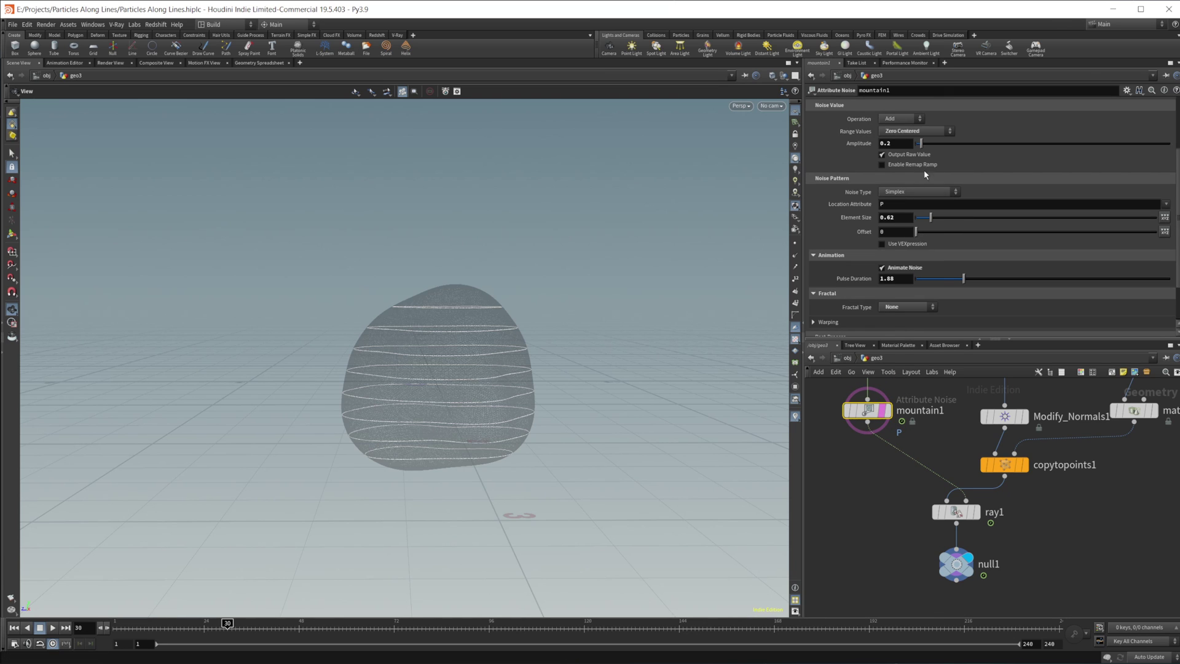
Add a Transform node to the network below mountain1.
middle_click_drag(1036, 528, 1058, 460)
middle_click_drag(997, 518, 1002, 491)
key("Tab")
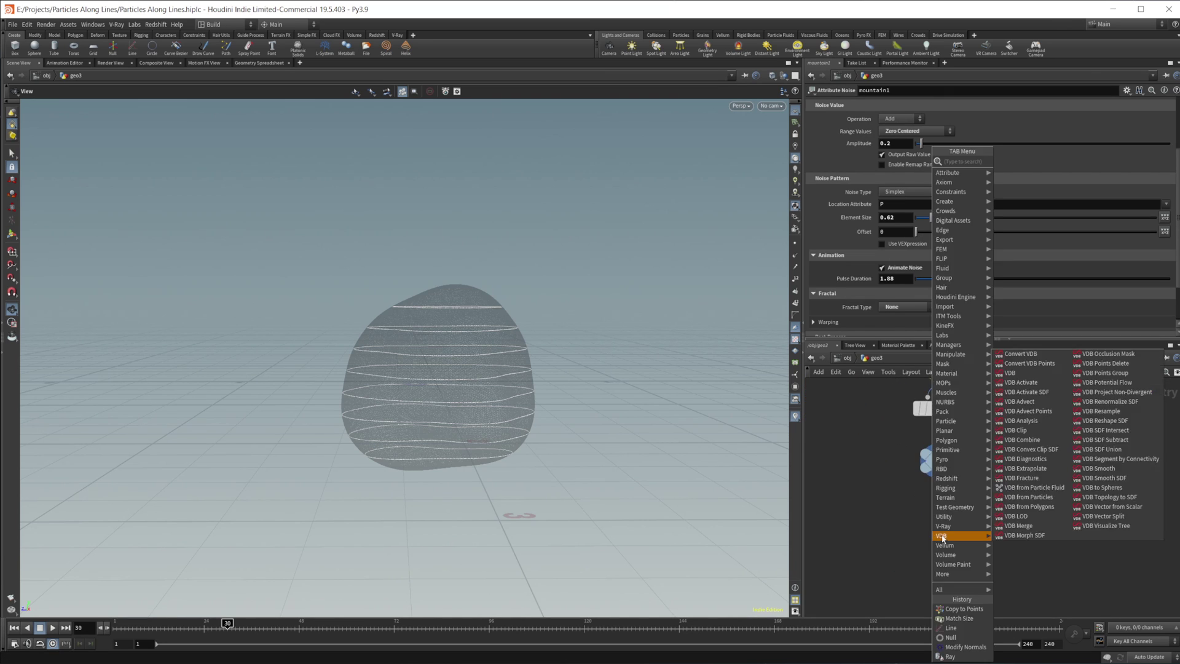
type("trans")
key("Return")
key("Return")
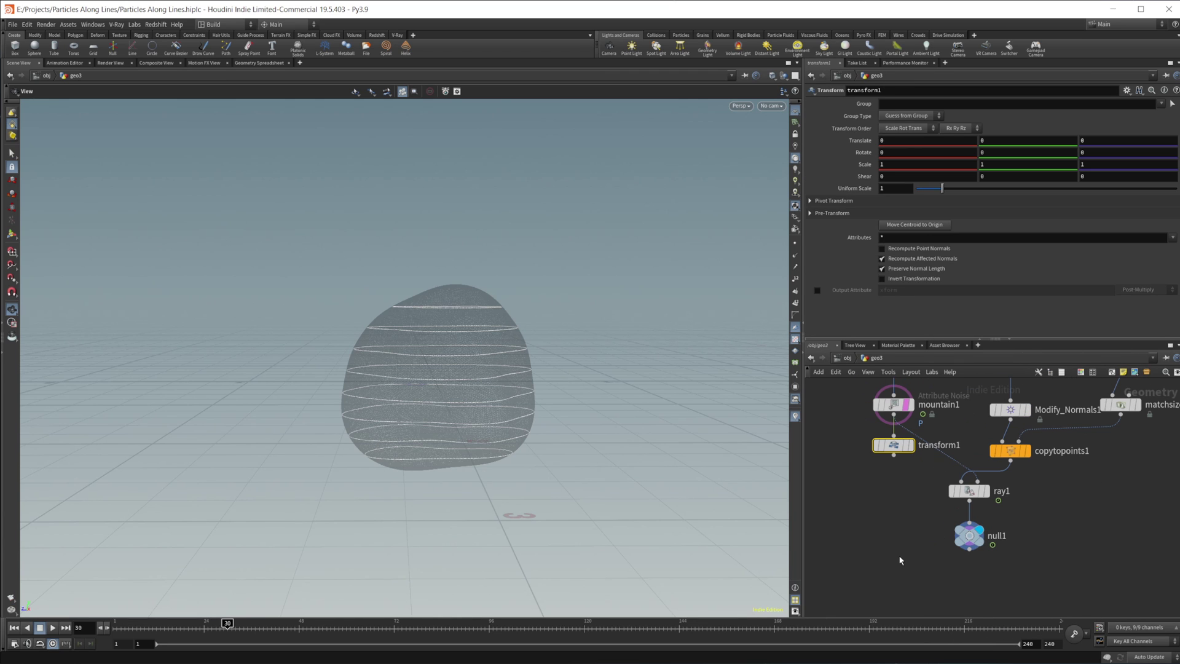
Rewire transform1 from mountain1 to the output of null1 and make it the displayed node.
left_click(894, 418)
left_click(914, 556)
left_click_drag(899, 449, 973, 594)
left_click_drag(969, 544, 969, 579)
middle_click_drag(975, 567, 959, 519)
key("r")
left_click(945, 550)
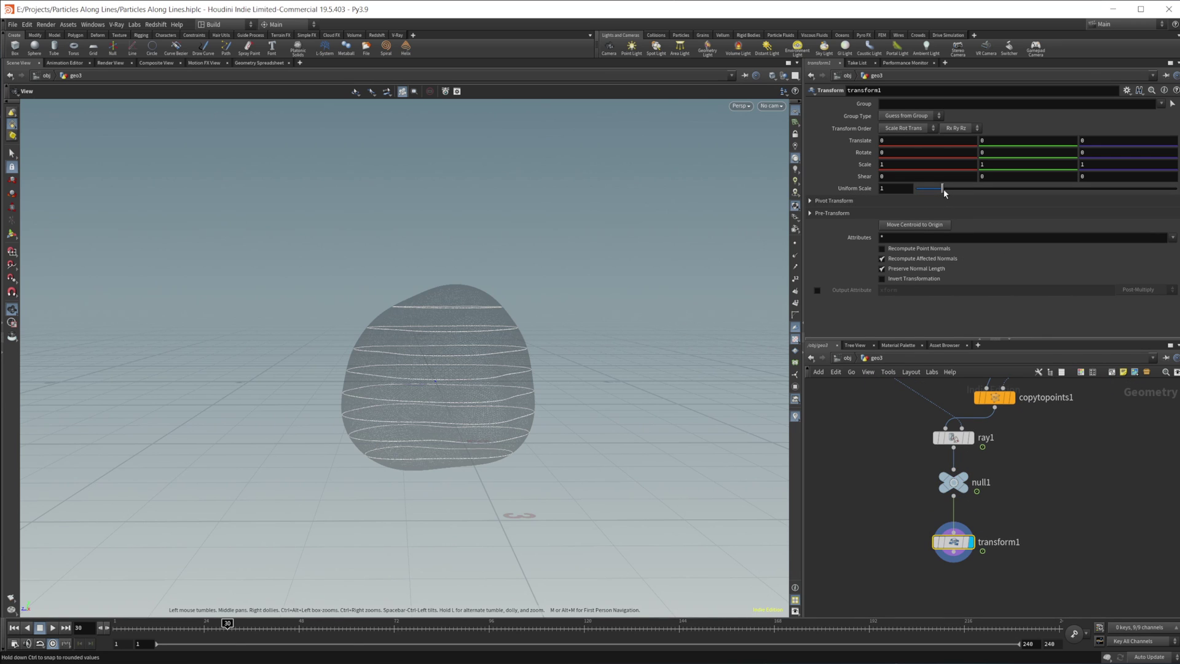
Reference transform1's X scale in its Z scale and set the X scale to 1.3.
right_click(933, 164)
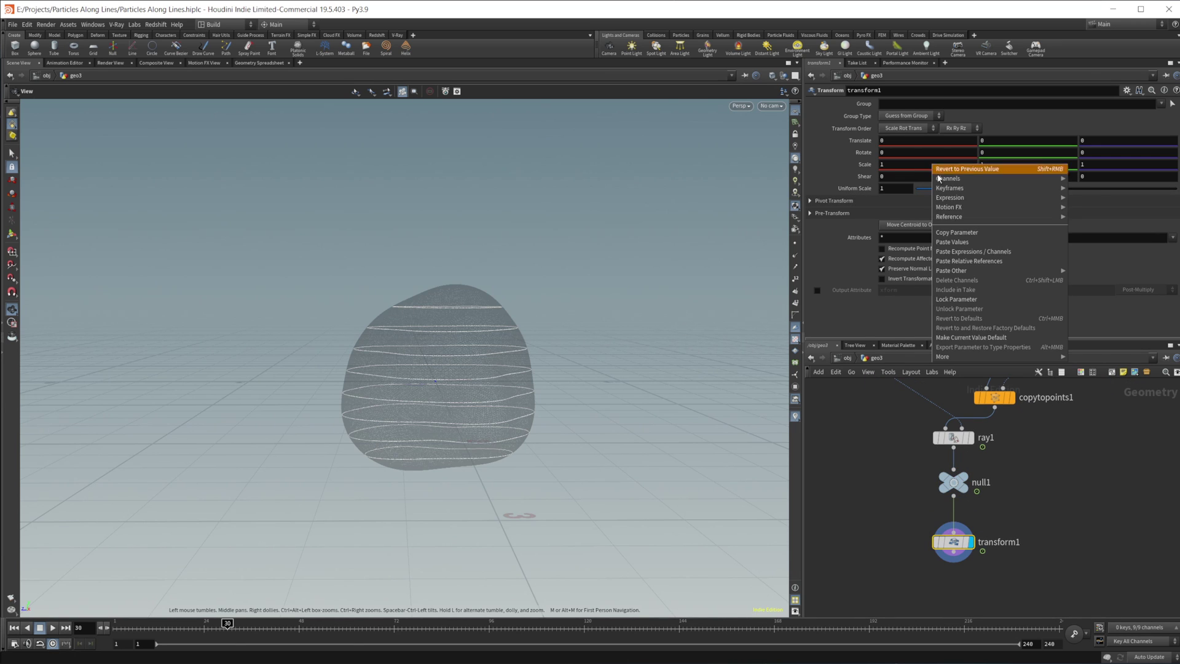
left_click(978, 234)
right_click(1111, 168)
left_click(1168, 267)
middle_click(914, 164)
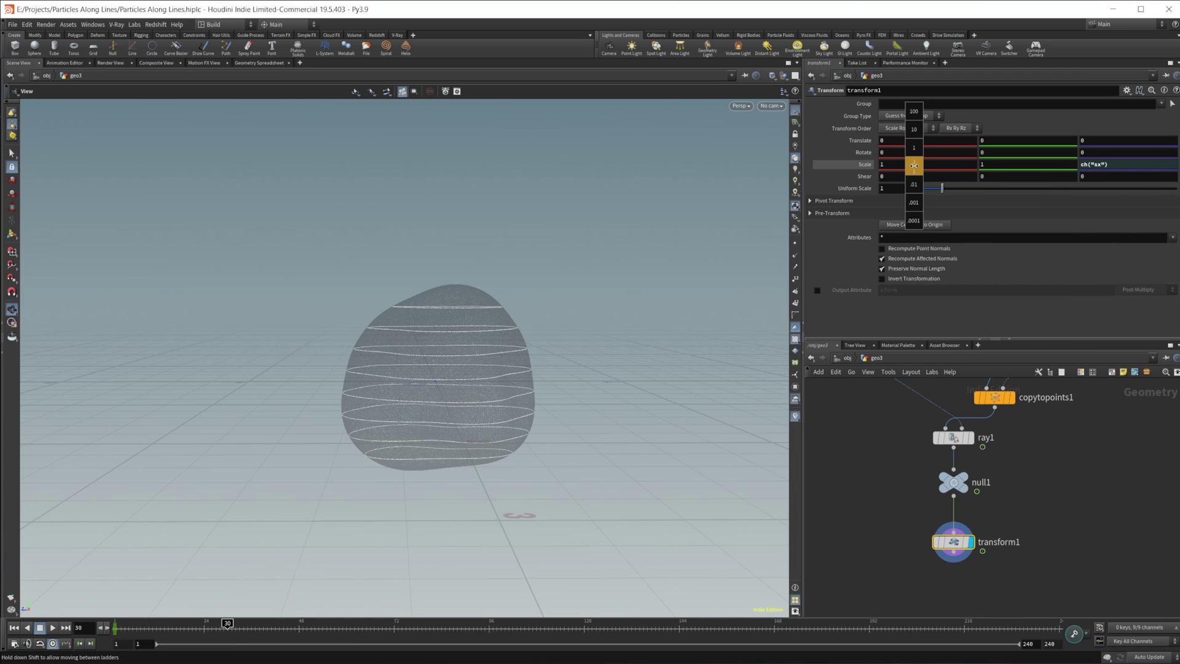
middle_click_drag(923, 165, 952, 165)
Scrub the animation to frame 161 and inspect the widened rings around the deformed sphere.
left_click_drag(427, 448, 403, 405)
left_click_drag(280, 624, 723, 584)
left_click_drag(462, 413, 455, 495)
left_click_drag(644, 626, 747, 598)
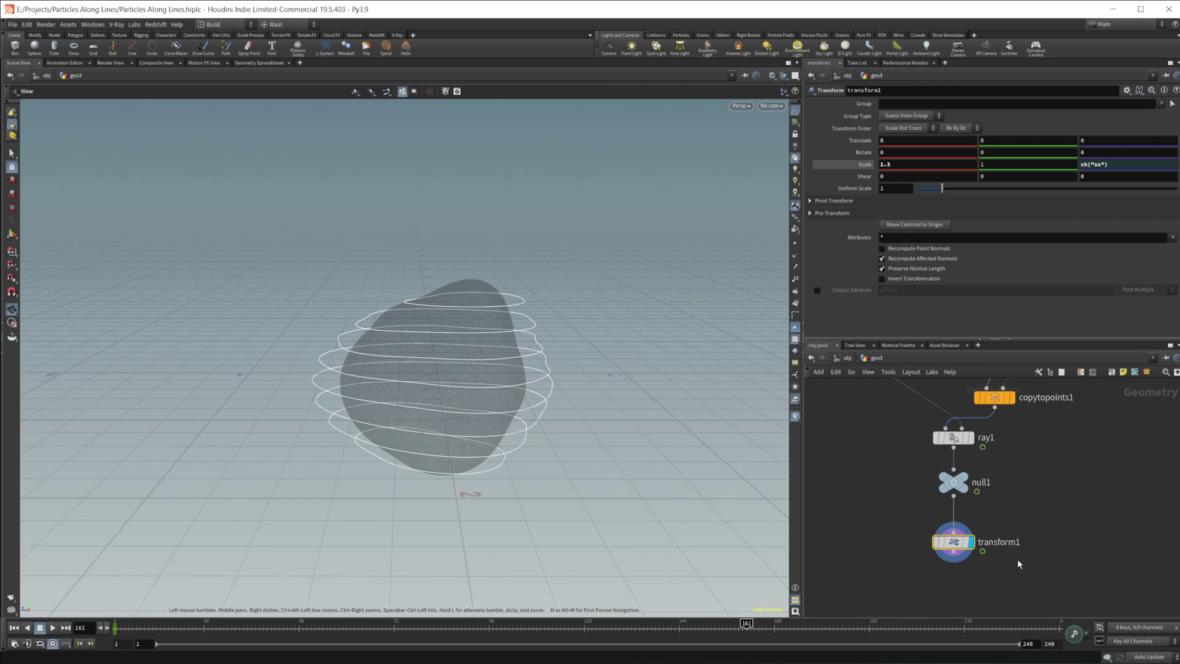
Add a Point VOP node and connect it below transform1.
left_click_drag(952, 547, 956, 533)
middle_click_drag(1061, 543, 1002, 454)
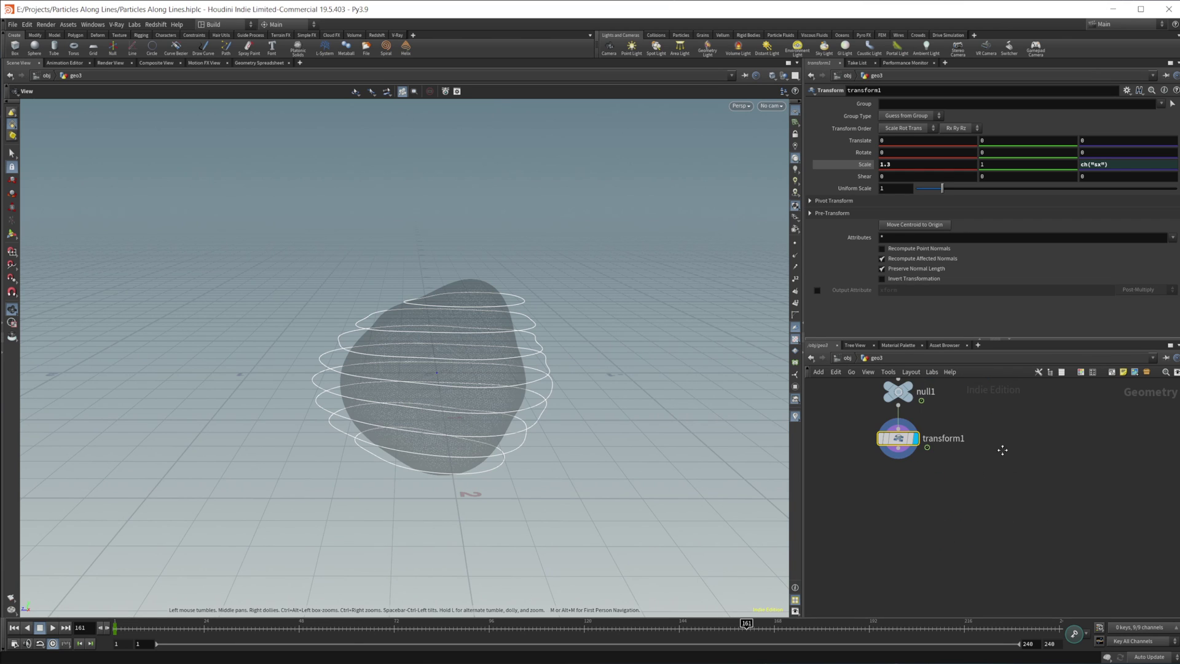
key("Tab")
type("po")
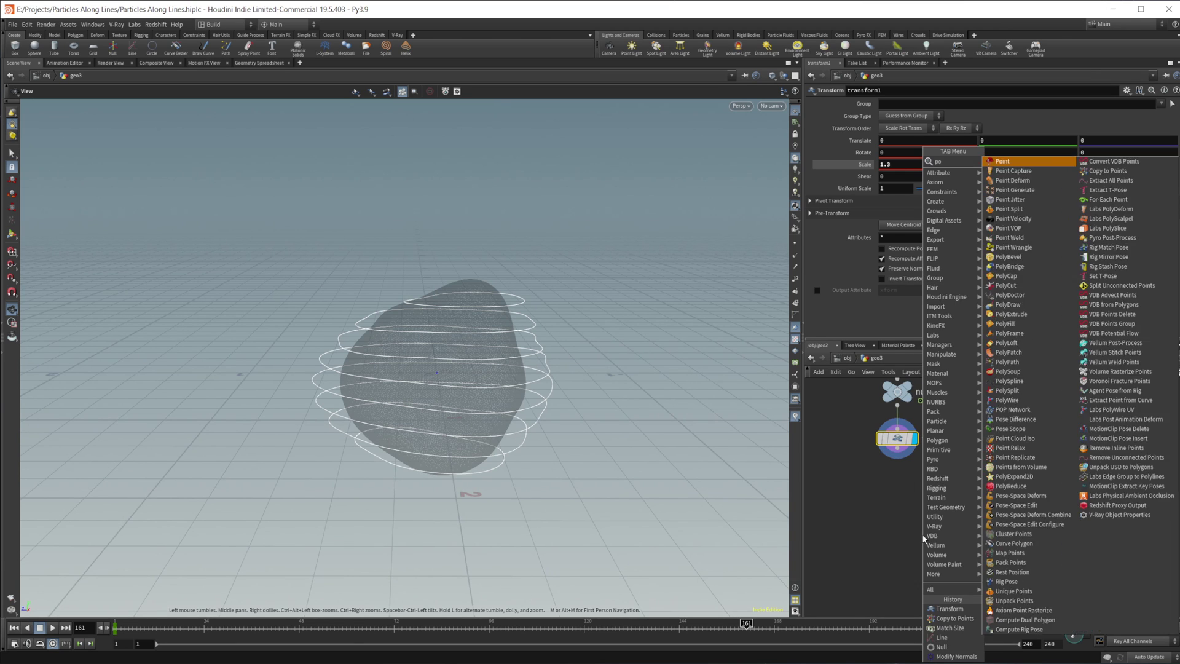
type("int")
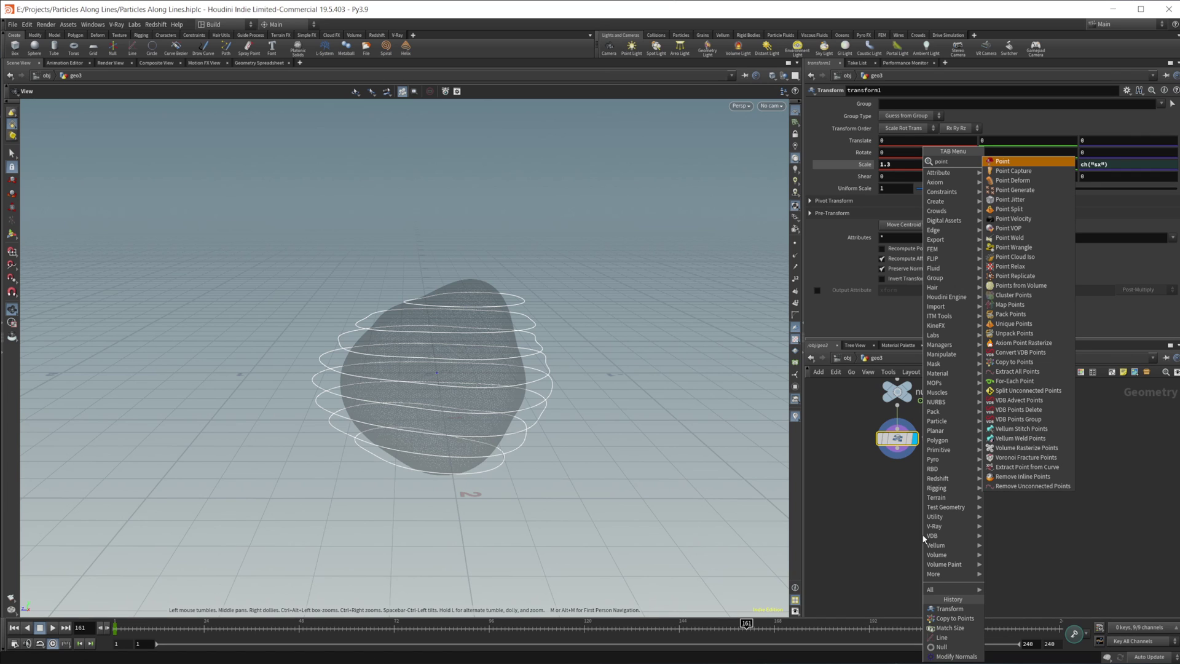
type(" vop")
key("Return")
left_click(922, 535)
left_click(953, 489)
Add a second Sphere node beside pointvop1 with primitive type Polygon and frequency 10.
key("Tab")
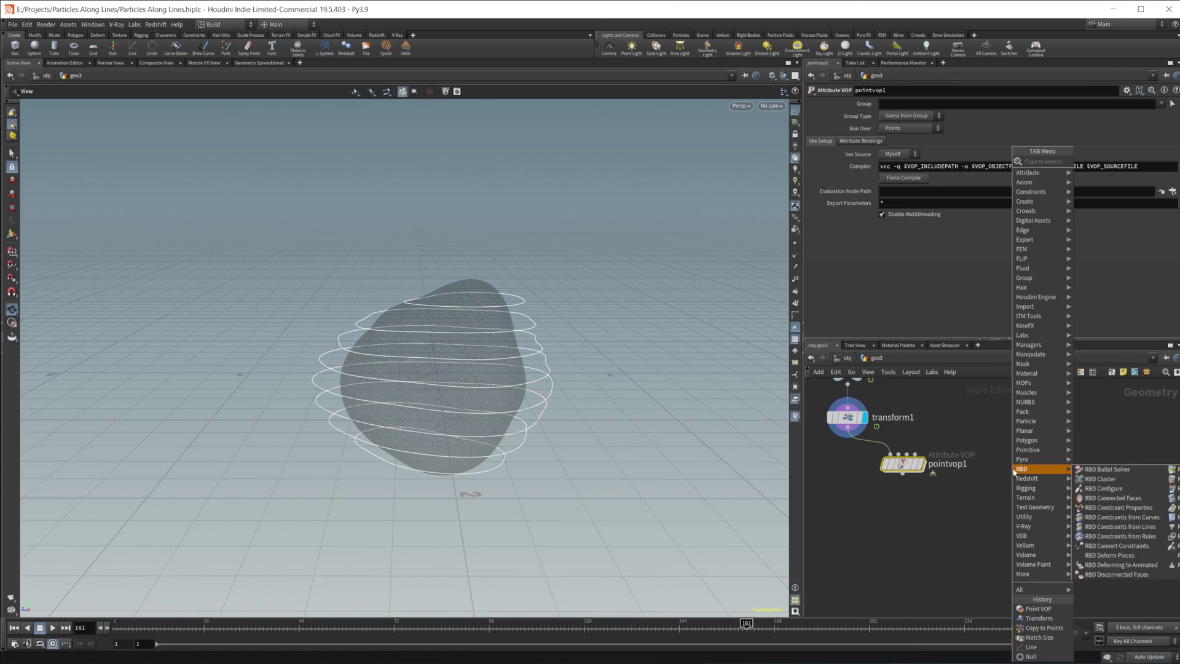
type("sph")
key("Return")
left_click(1014, 473)
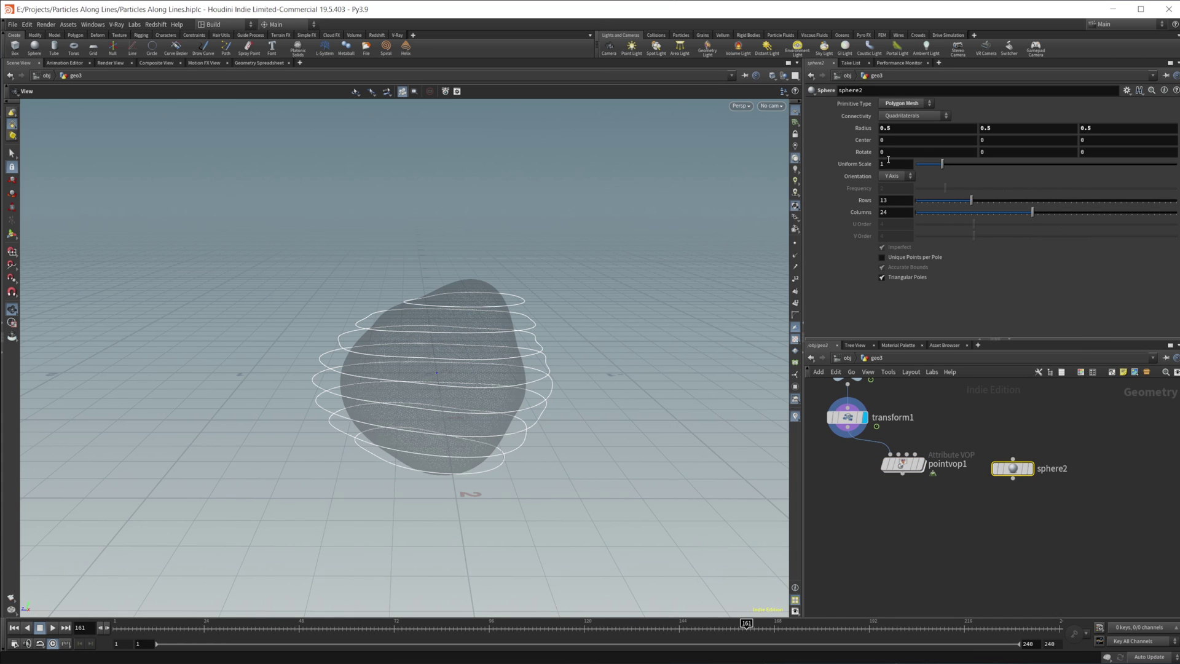
left_click(904, 104)
left_click(900, 116)
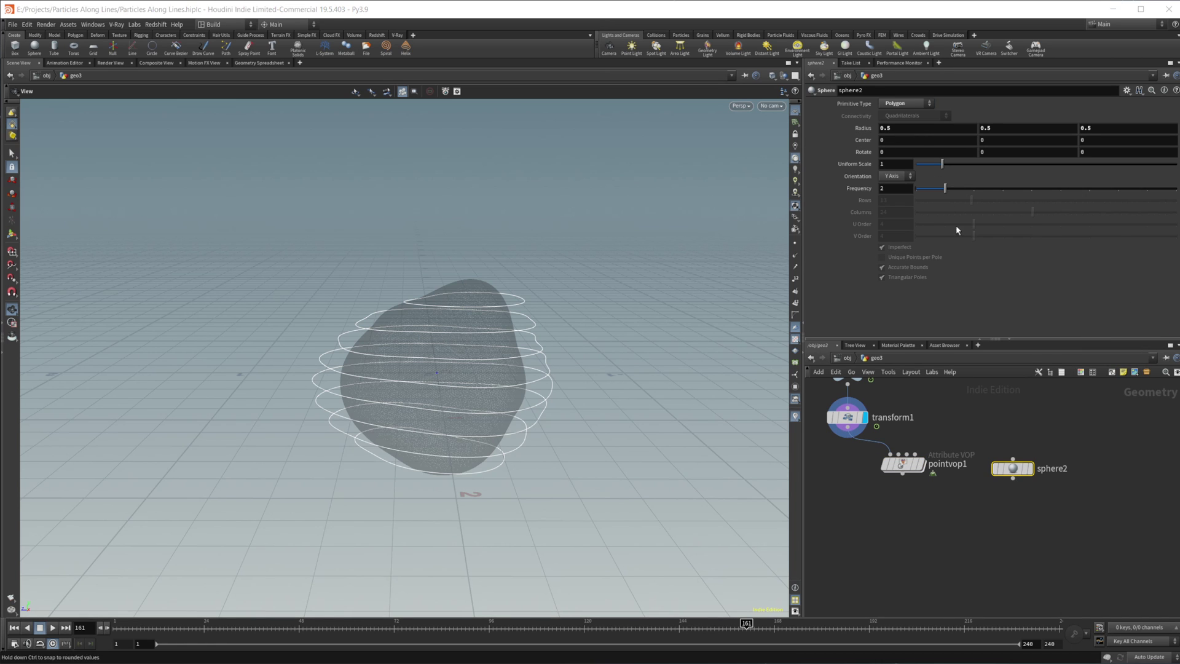
left_click_drag(946, 188, 1175, 188)
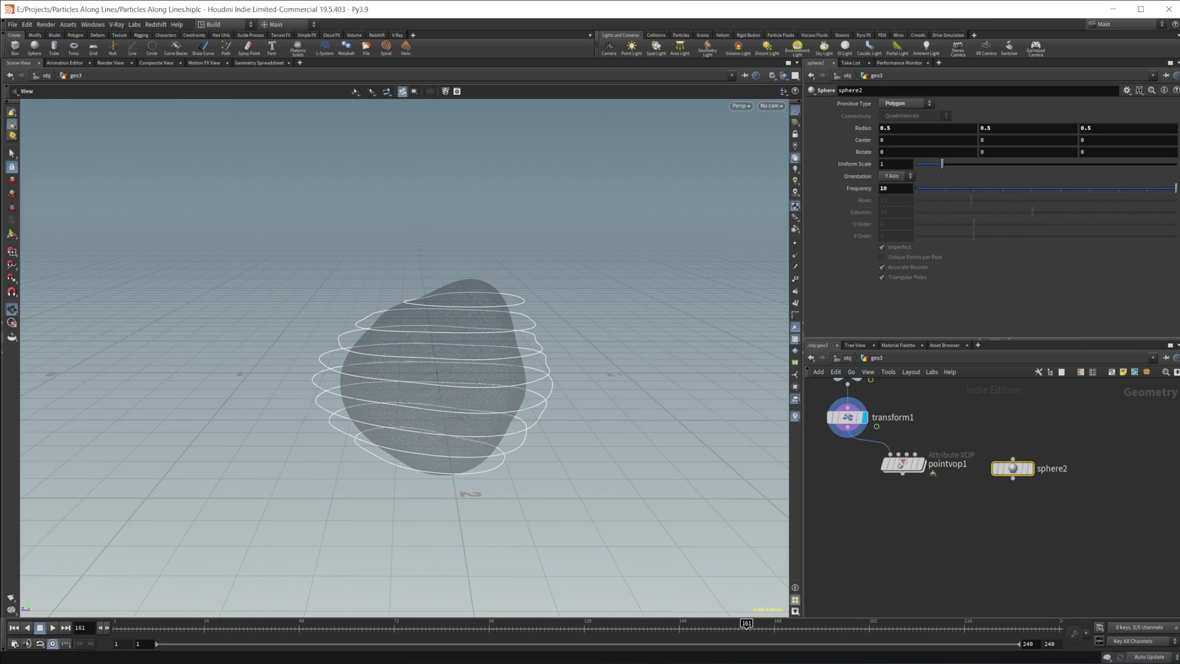
Make sphere2 the displayed node and reduce its uniform scale to 0.05.
left_click(904, 162)
type(".1")
key("Return")
mouse_move(1021, 477)
left_click(1035, 447)
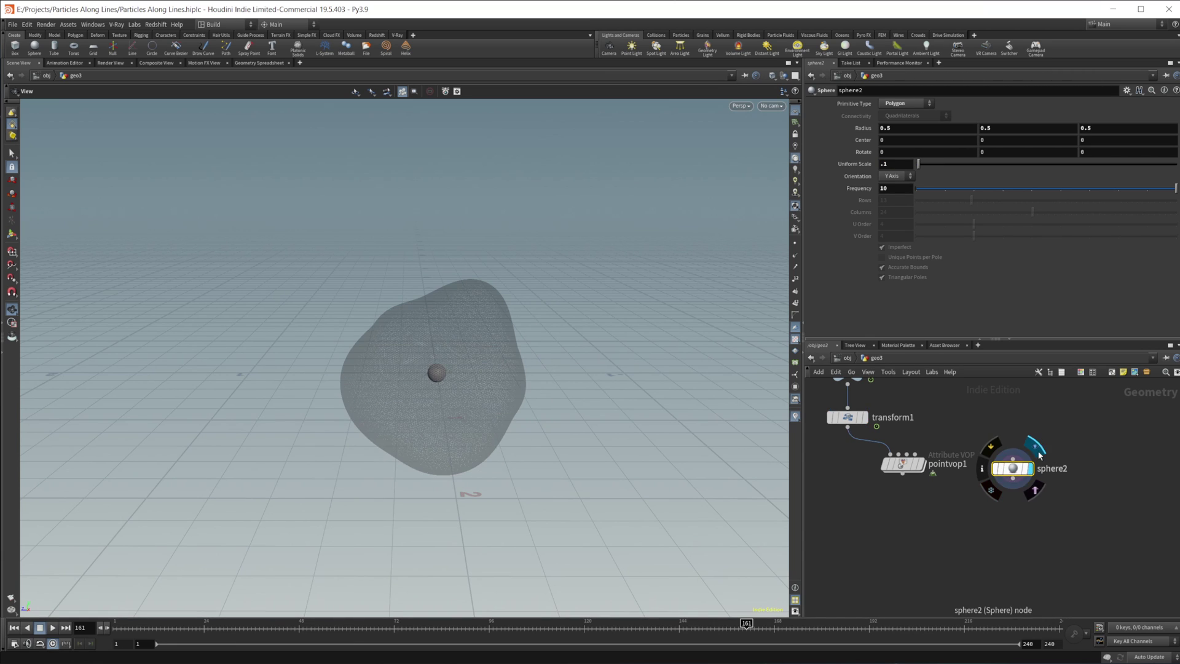
left_click(906, 164)
type(".05")
key("Return")
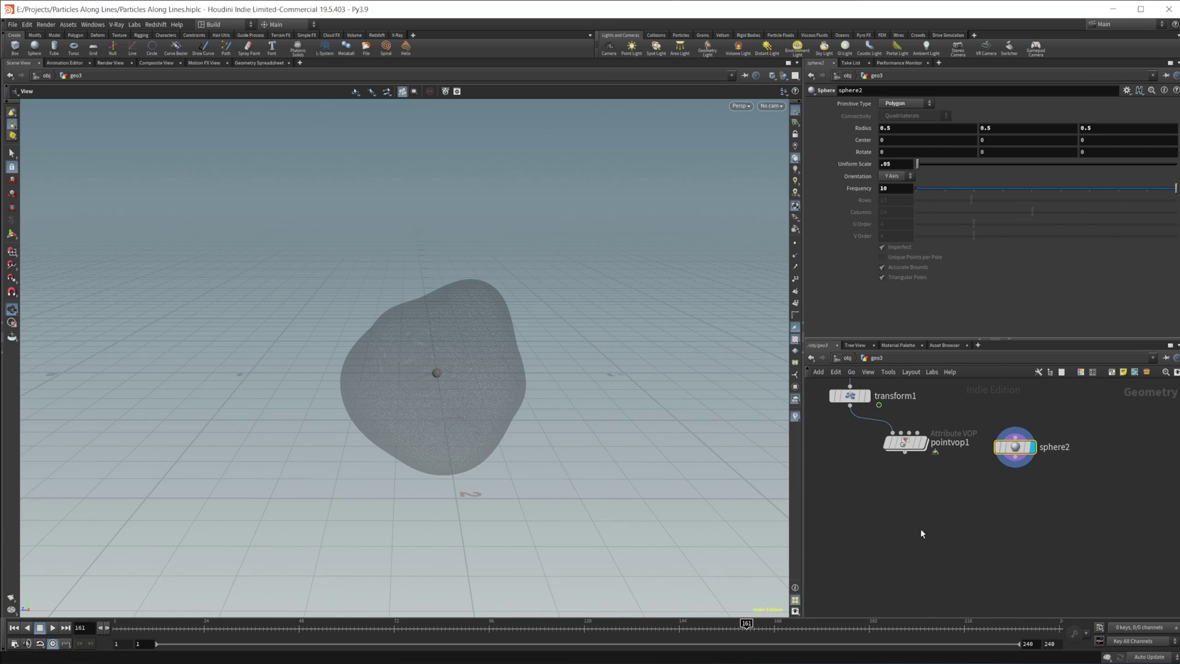
Place a second Copy to Points node below pointvop1.
key("Tab")
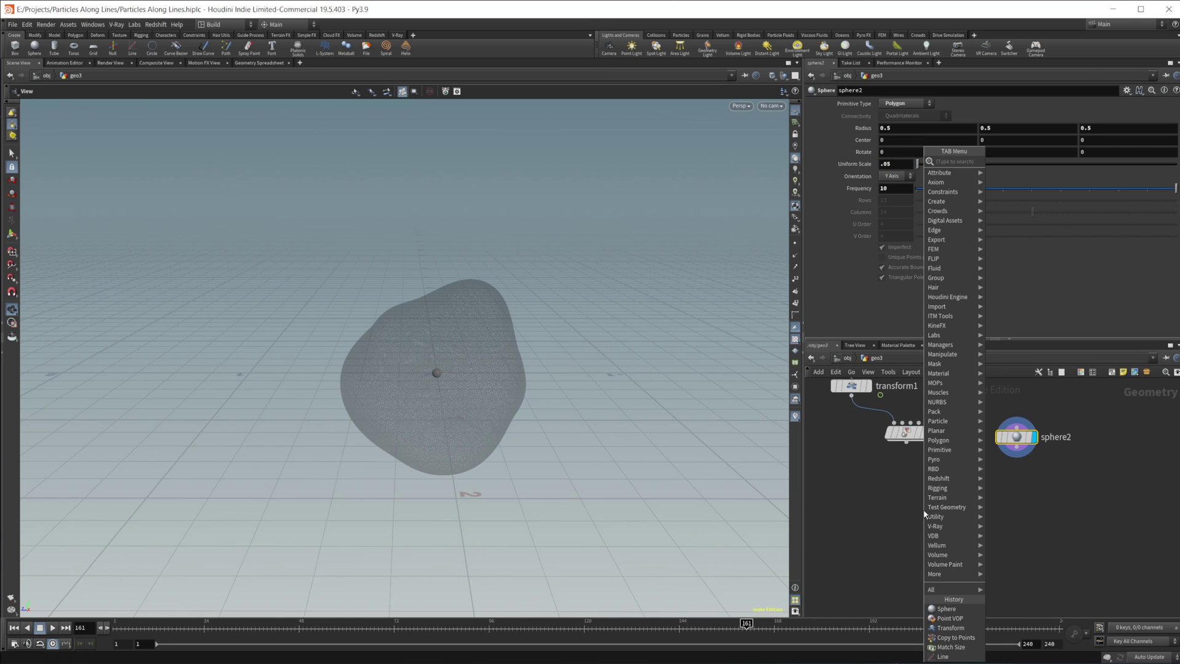
type("copy to")
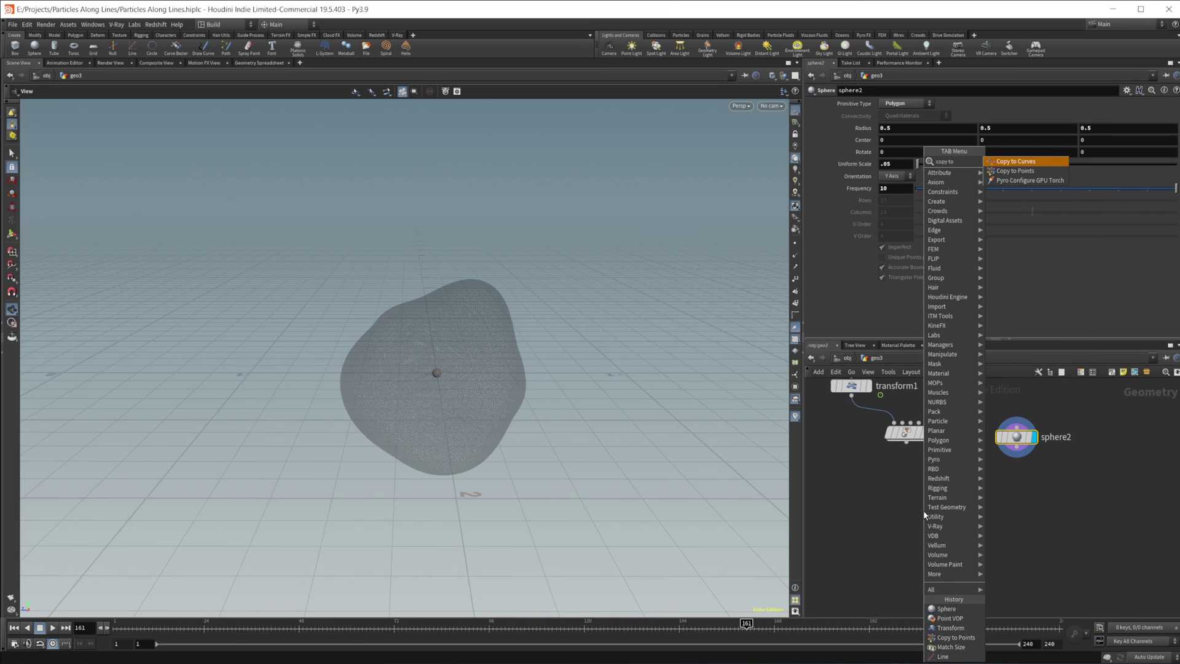
key("Down")
key("Return")
left_click(923, 510)
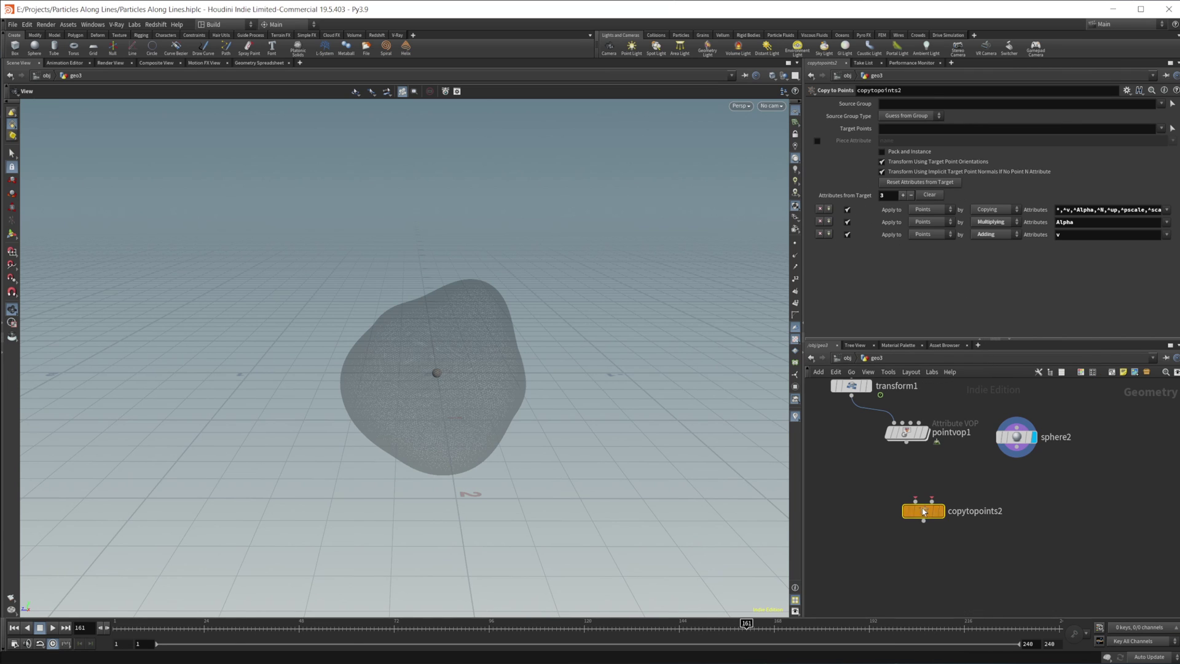
Connect sphere2 as copytopoints2's source geometry and pointvop1 as its target points, and display the result.
left_click_drag(908, 442, 916, 500)
left_click_drag(1013, 450, 915, 500)
left_click_drag(907, 443, 905, 518)
left_click(940, 511)
scroll(408, 434, "up", 2)
left_click_drag(408, 435, 451, 400)
scroll(473, 382, "up", 2)
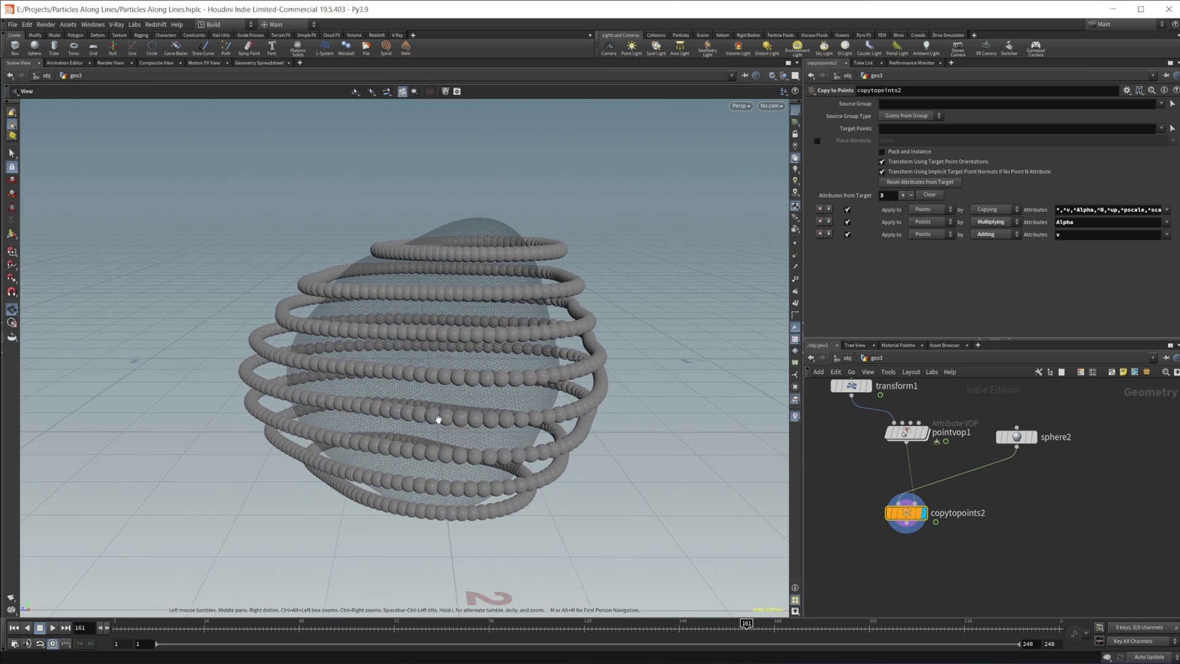
Set sphere2's uniform scale to 0.03 and check the spacing of the copied spheres.
middle_click_drag(947, 514, 914, 519)
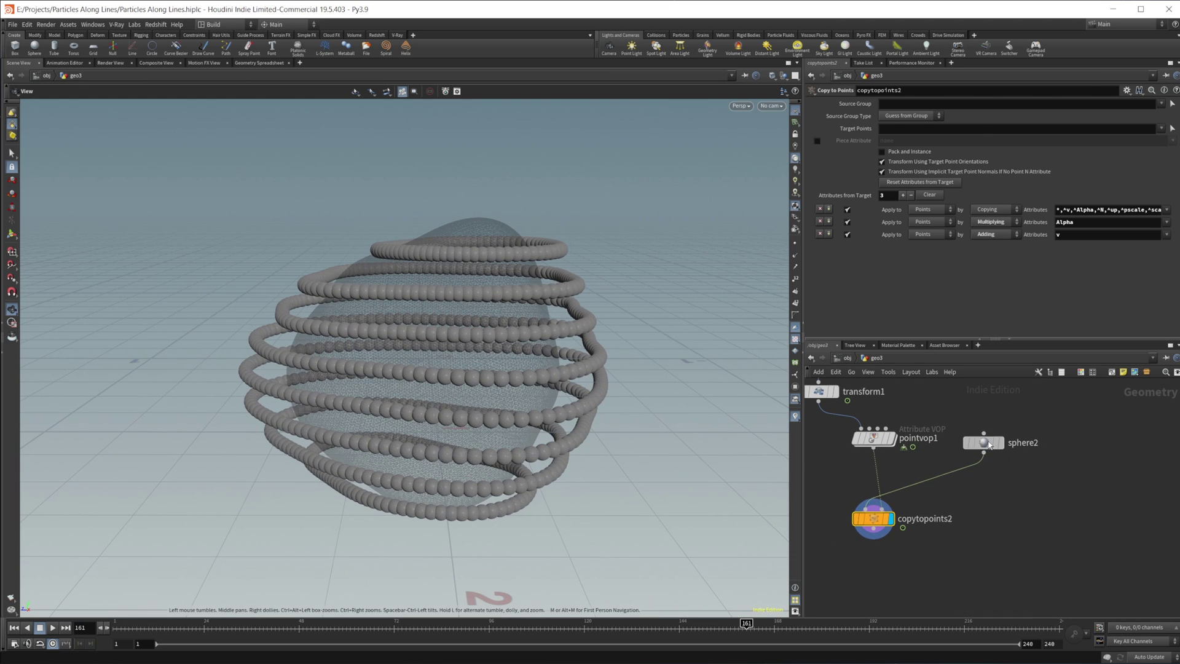
left_click(976, 443)
left_click(896, 164)
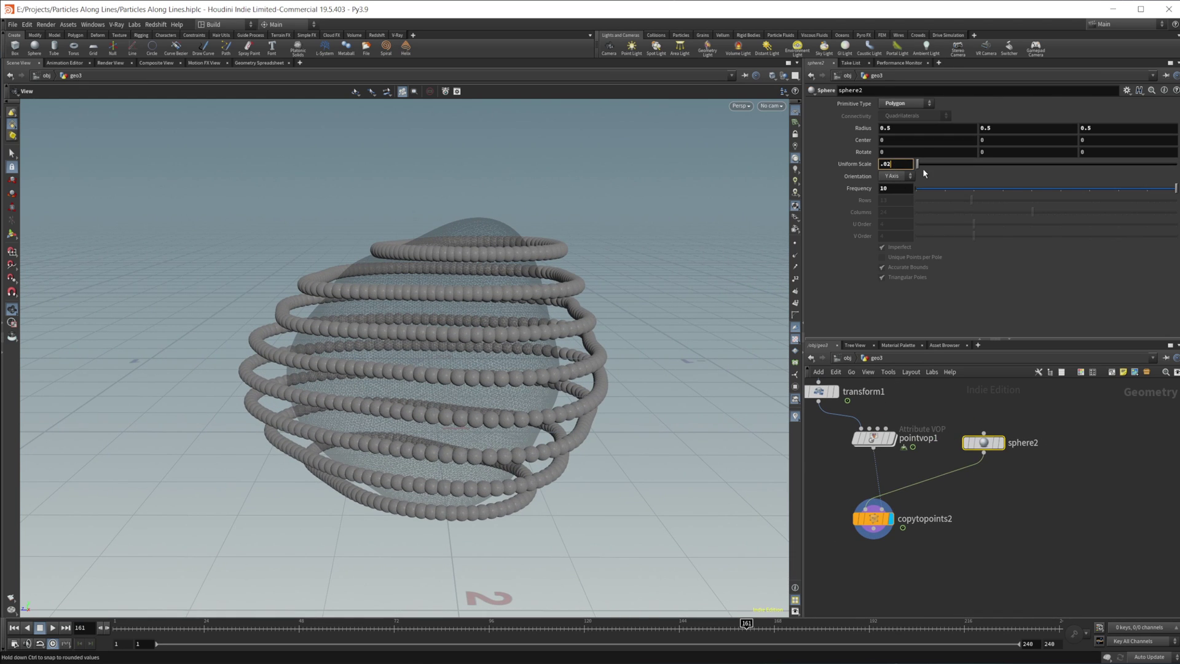
key("BackSpace")
type("3")
key("Return")
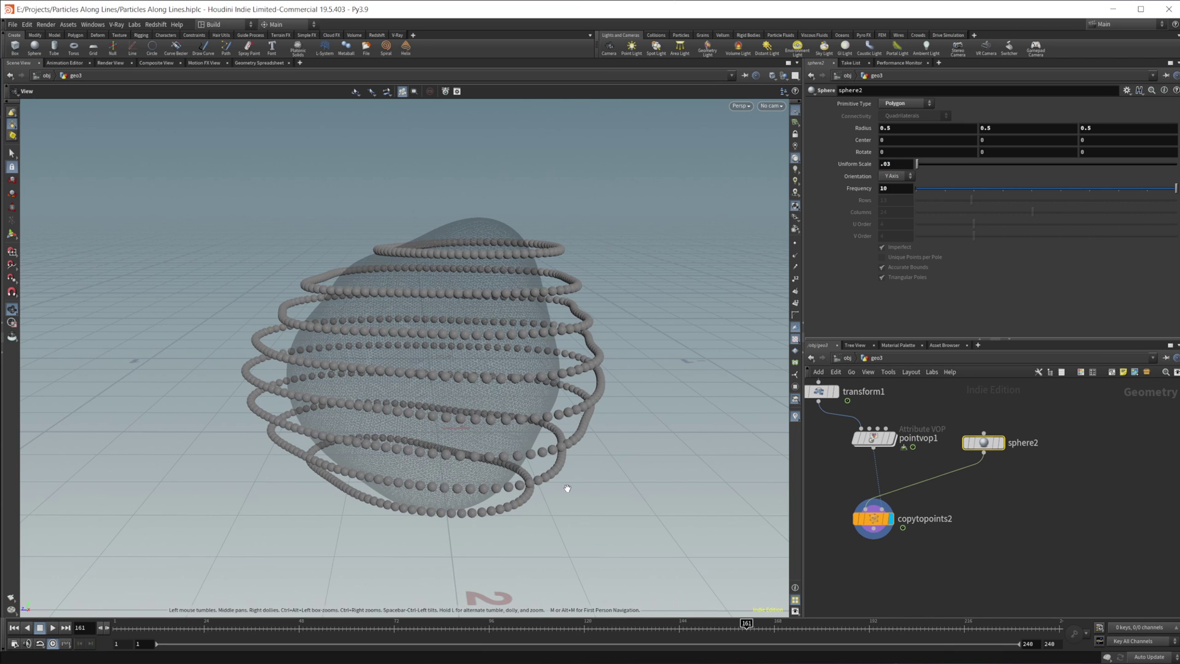
left_click_drag(508, 495, 461, 472)
Open pointvop1's network and move the global parameters node away from the output node to make room between them.
middle_click_drag(918, 494, 962, 502)
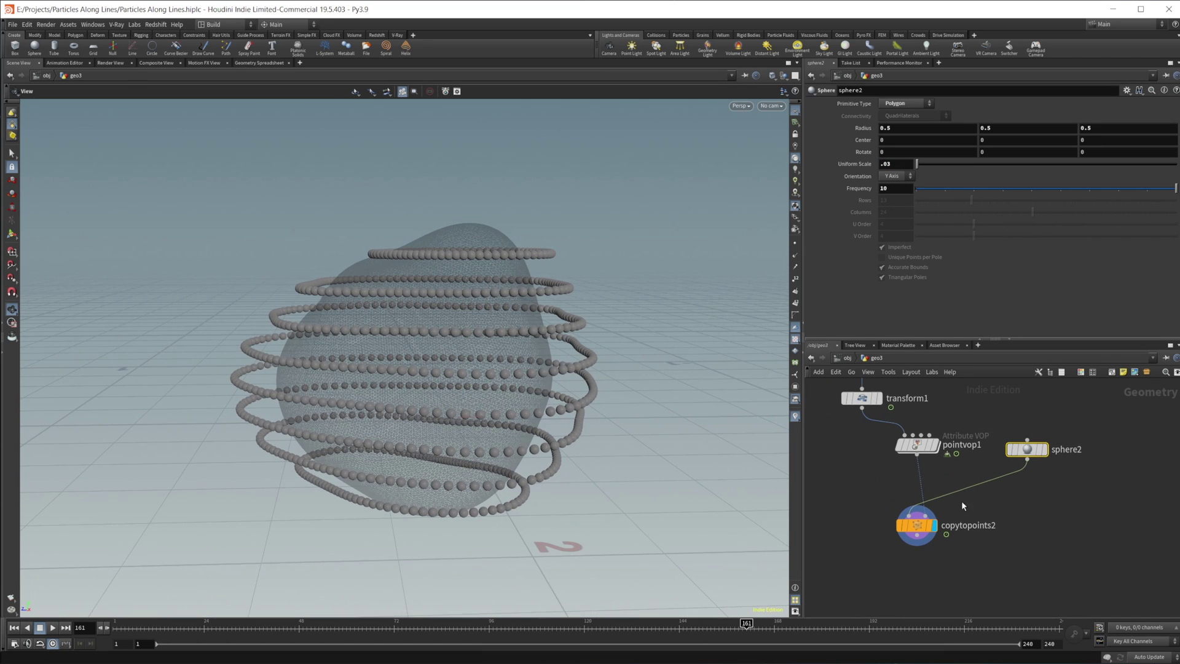
double_click(917, 444)
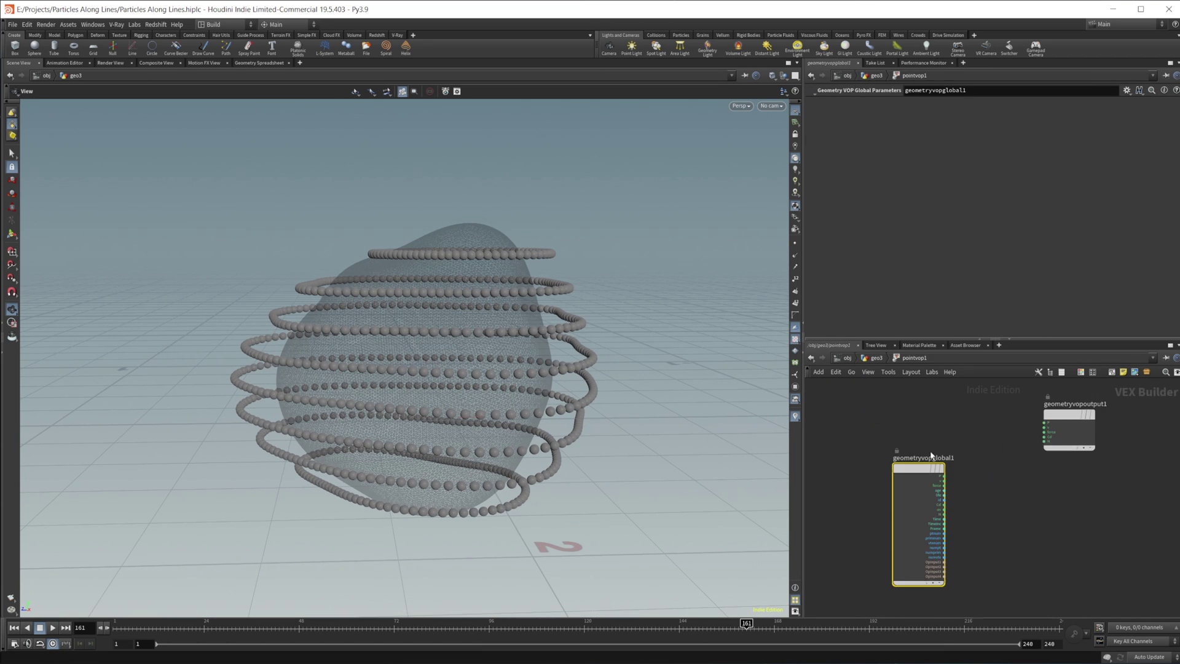
middle_click_drag(915, 486, 991, 487)
left_click(991, 487)
left_click_drag(991, 487, 830, 443)
middle_click_drag(942, 486, 1028, 488)
left_click_drag(904, 444, 871, 438)
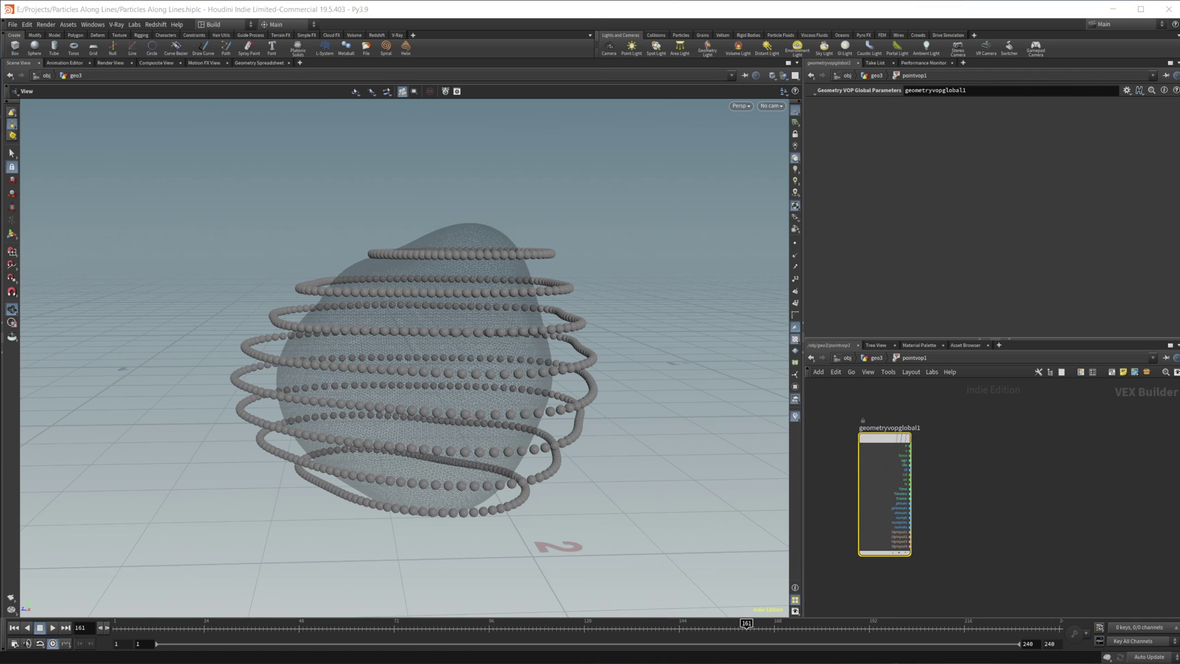
middle_click_drag(1006, 493, 922, 453)
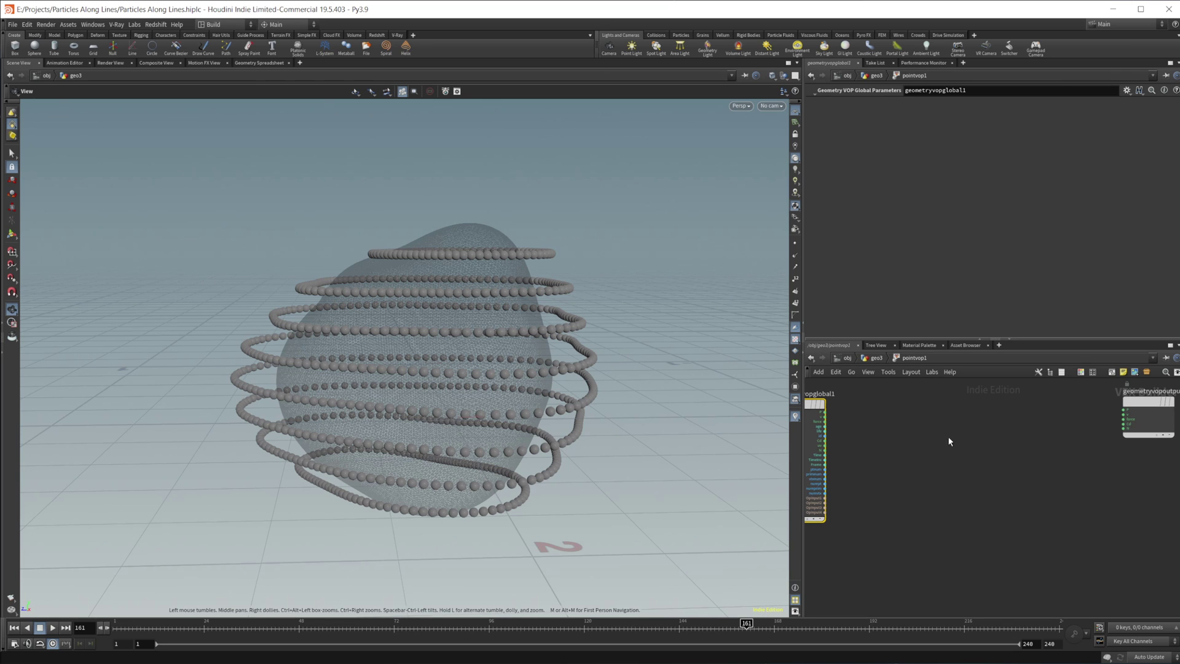
Add a Primitive Attribute node between the global parameters node and the output node.
key("Tab")
mouse_move(979, 465)
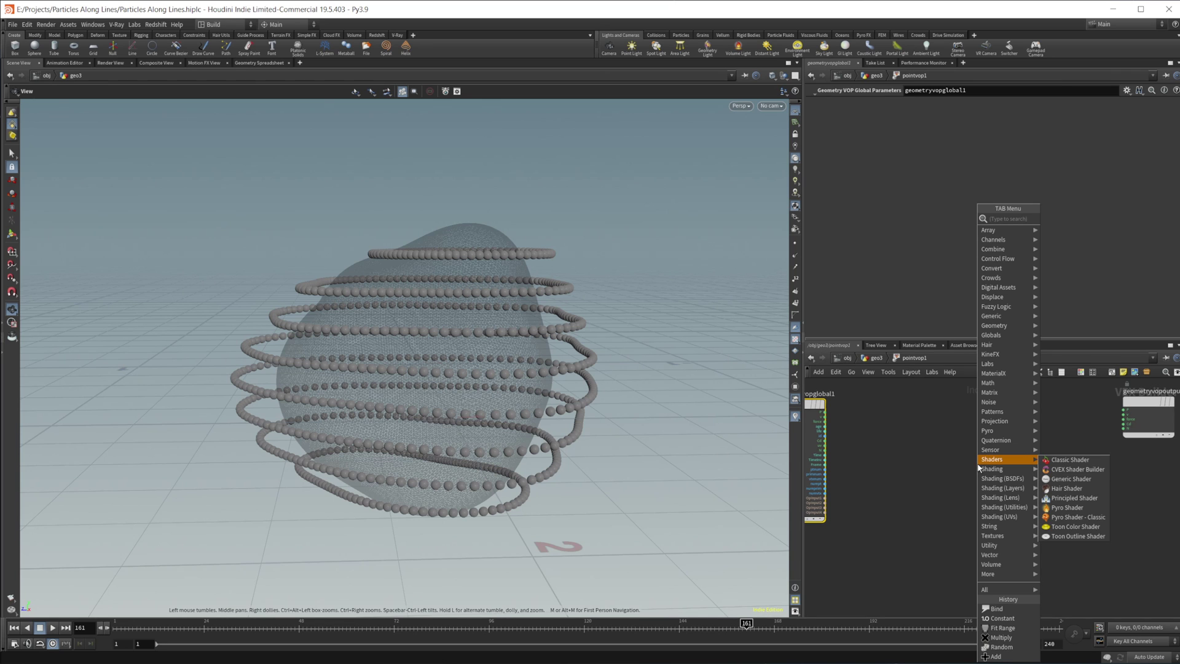
type("att")
key("Down")
key("Down")
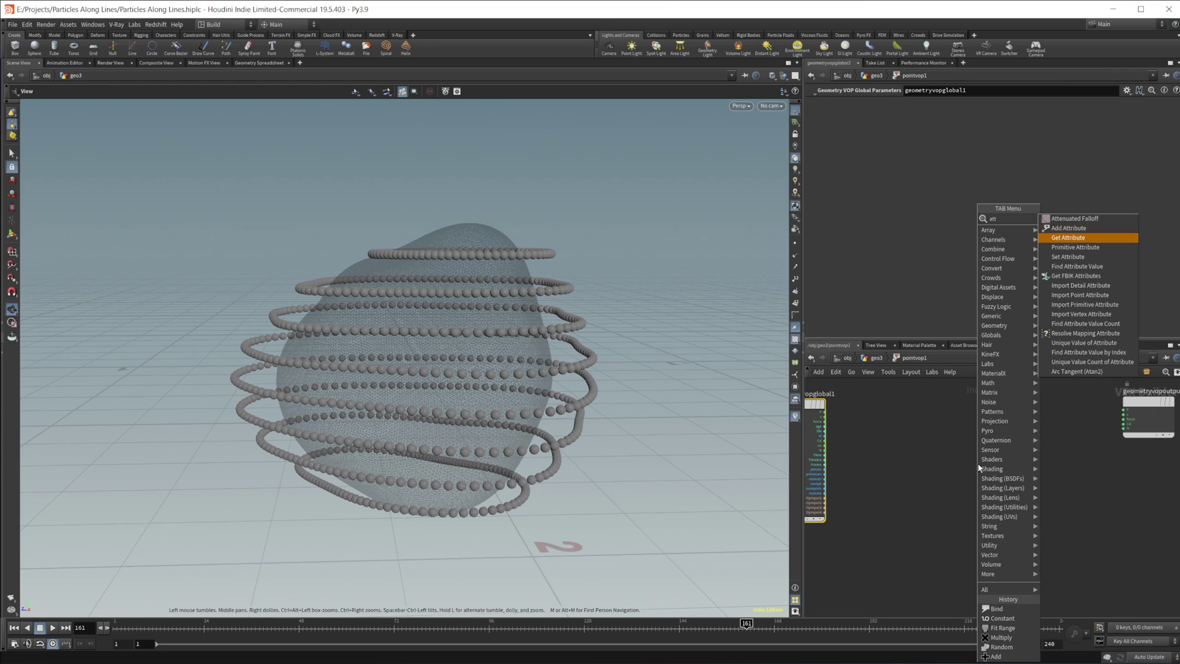
key("Down")
key("Return")
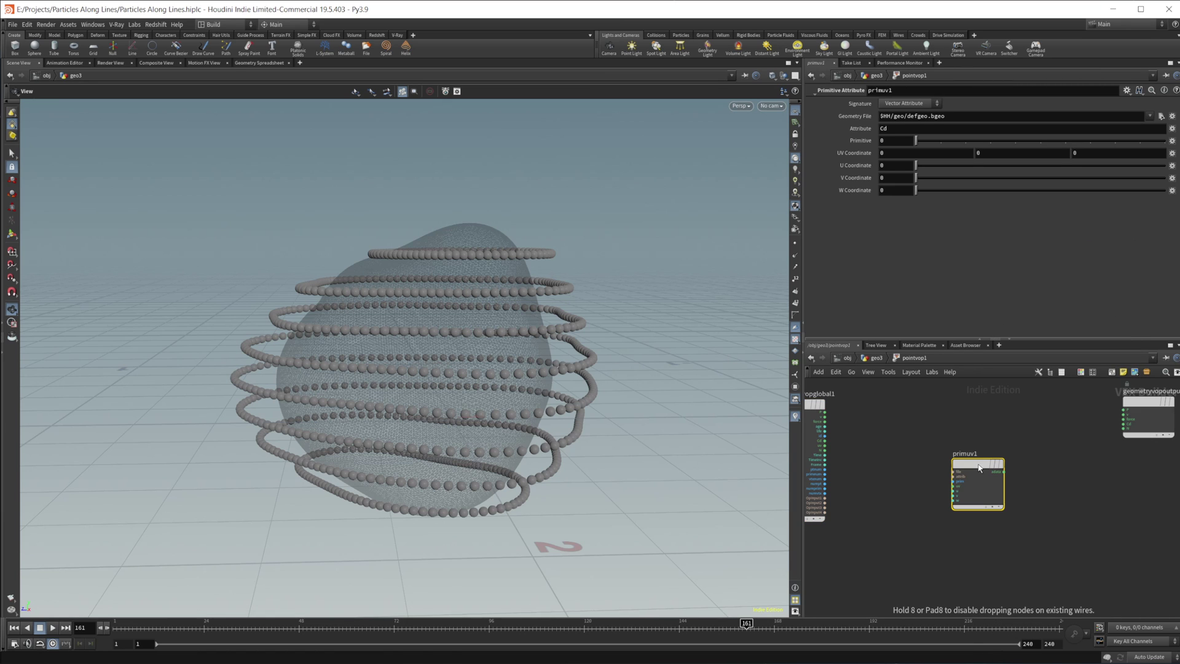
left_click(991, 468)
middle_click_drag(887, 497, 937, 490)
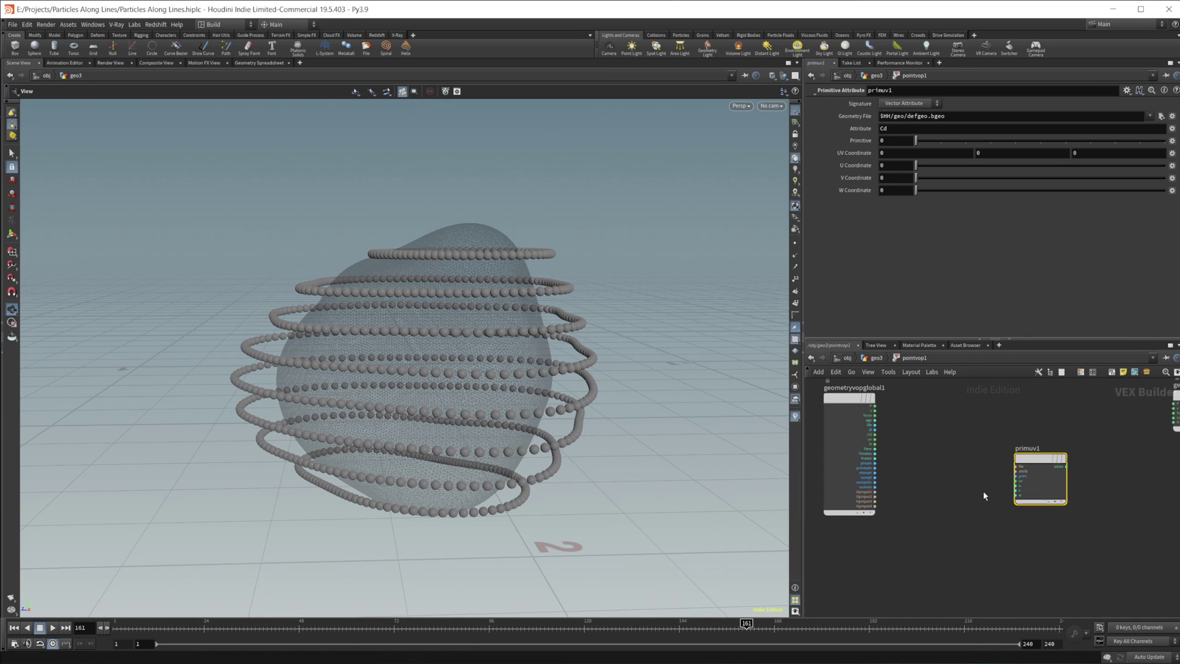
scroll(913, 434, "up", 2)
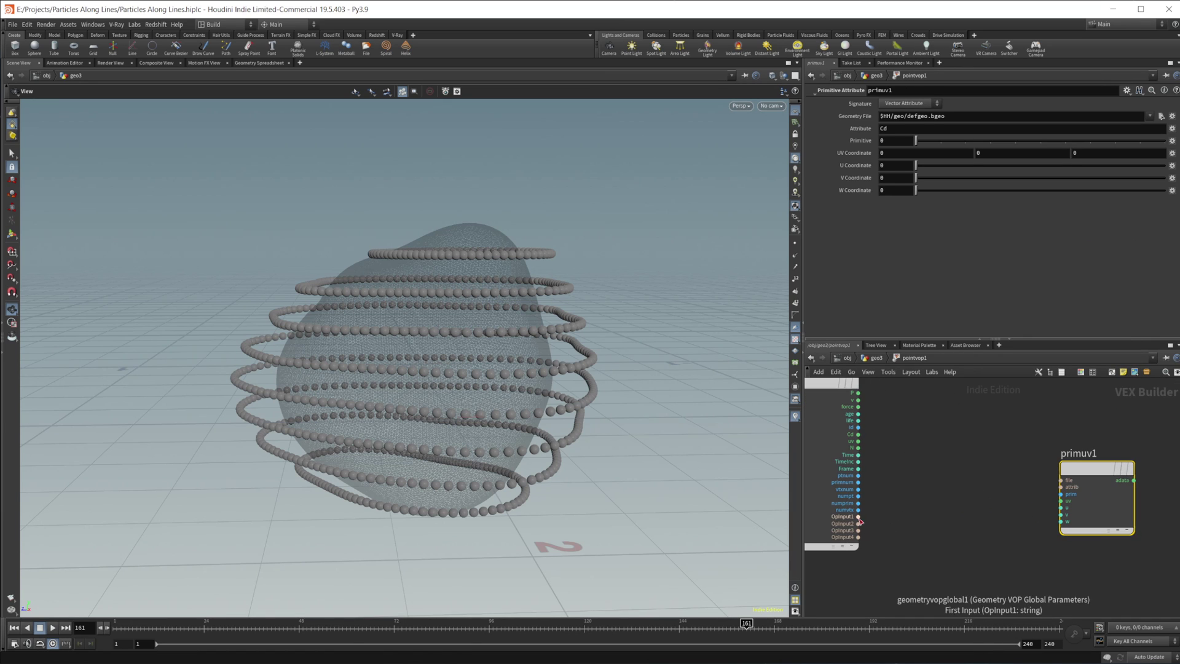
Connect OpInput1 to primuv1's file input and primnum to its prim input.
left_click_drag(858, 517, 1062, 480)
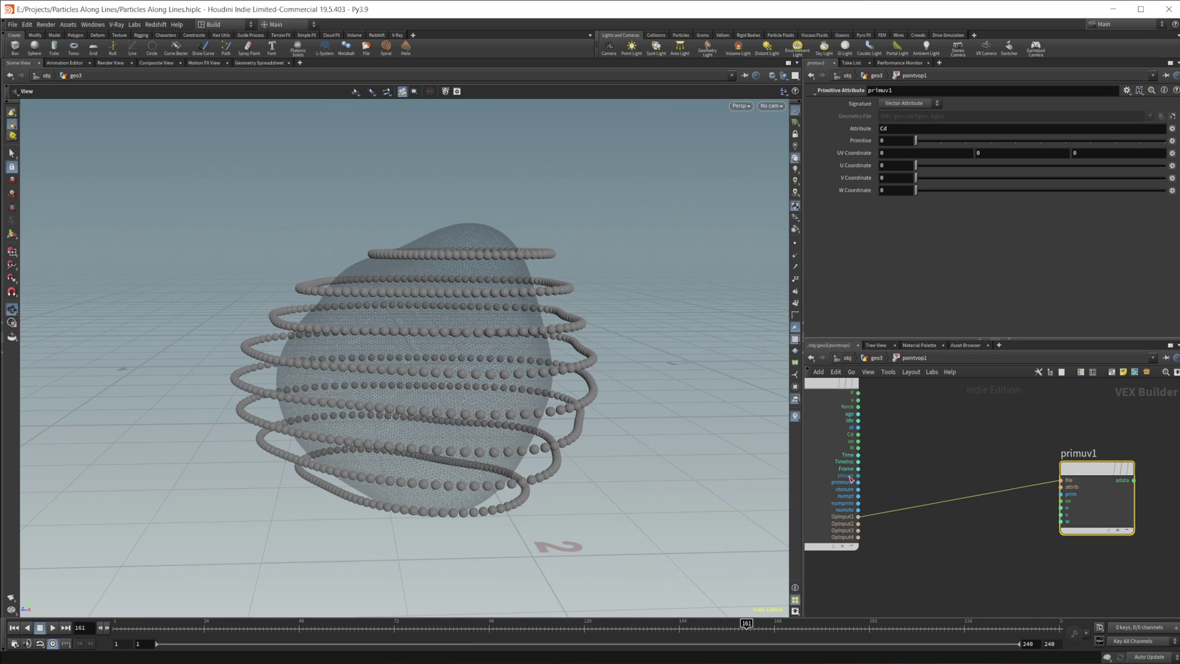
left_click_drag(857, 482, 1062, 494)
middle_click_drag(1003, 545, 909, 545)
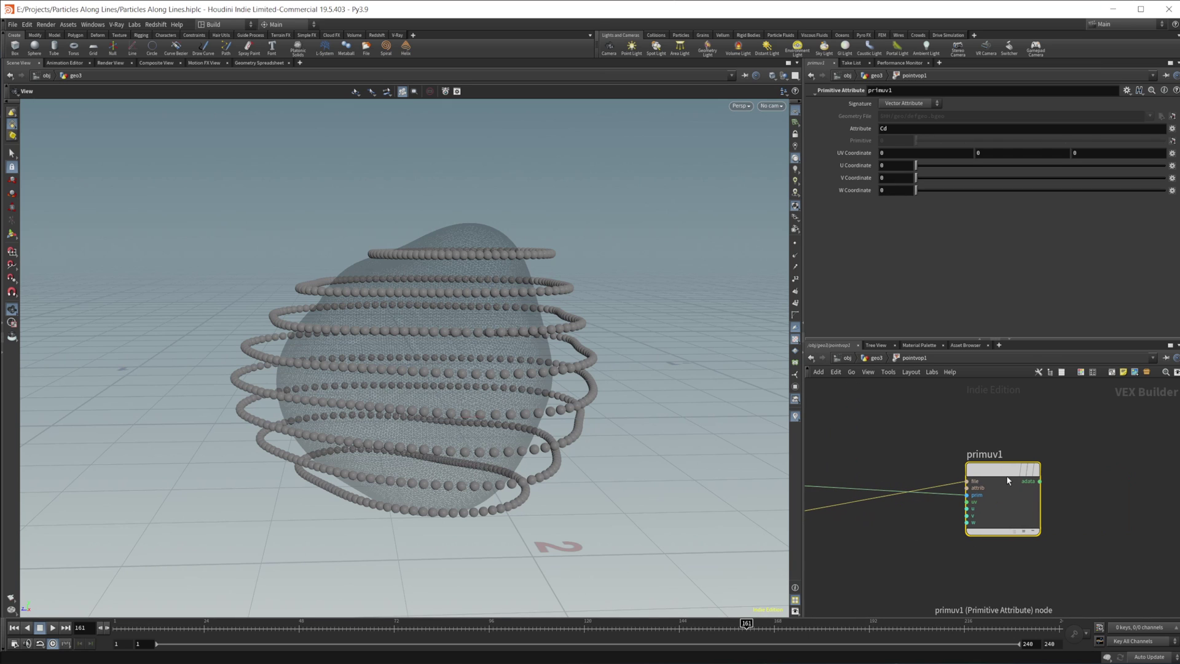
Set primuv1's attribute to P and connect its adata output to the P input of the geometry output node.
left_click(885, 128)
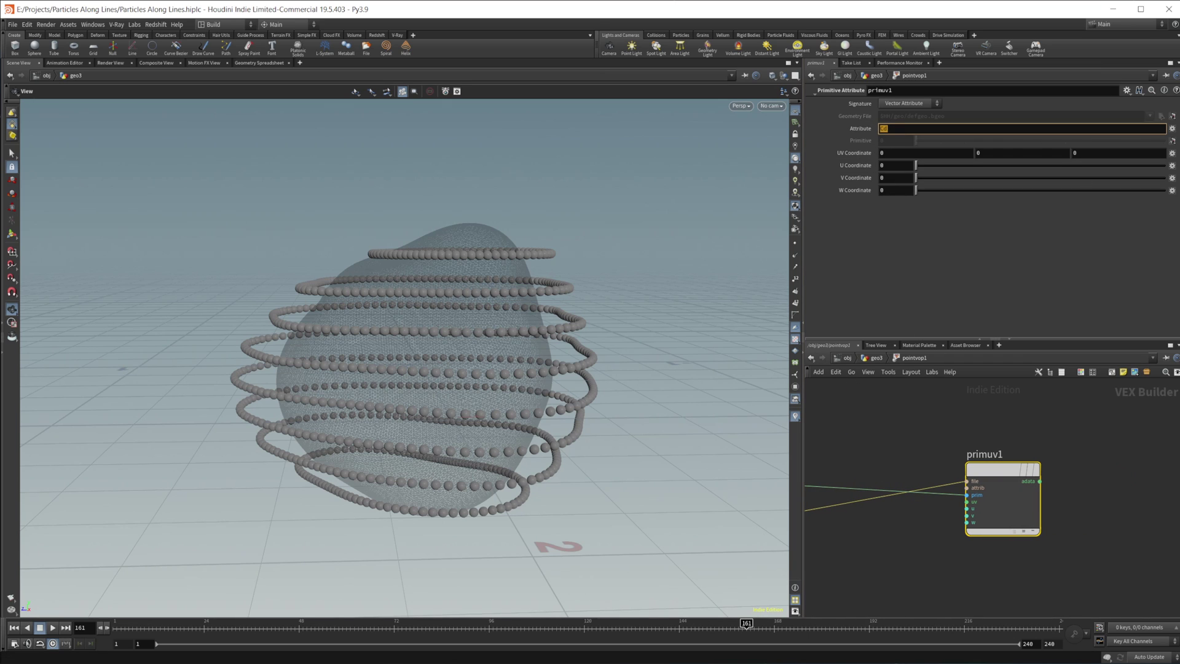
key("Return")
middle_click_drag(1107, 508, 1036, 533)
left_click_drag(969, 507, 1123, 416)
middle_click_drag(1062, 516, 1119, 506)
left_click_drag(1003, 489, 1031, 455)
middle_click_drag(908, 530, 975, 513)
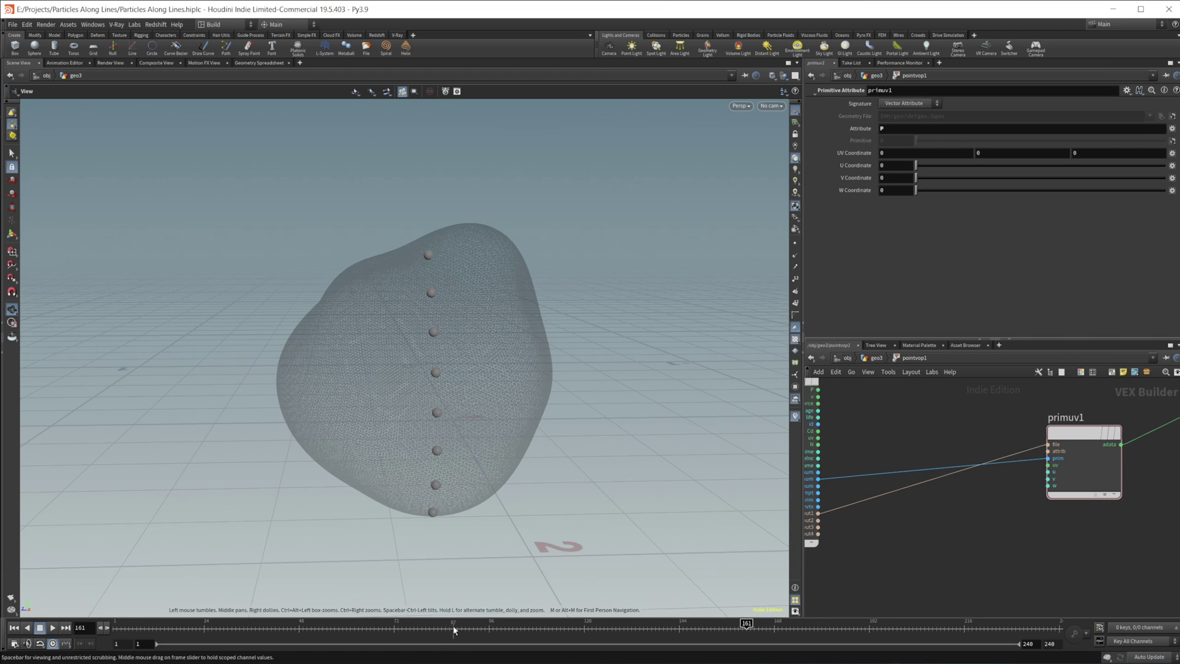
Scrub the timeline to around frame 107 and examine how the copied spheres behave with the new primuv1 connections.
left_click_drag(453, 629, 529, 626)
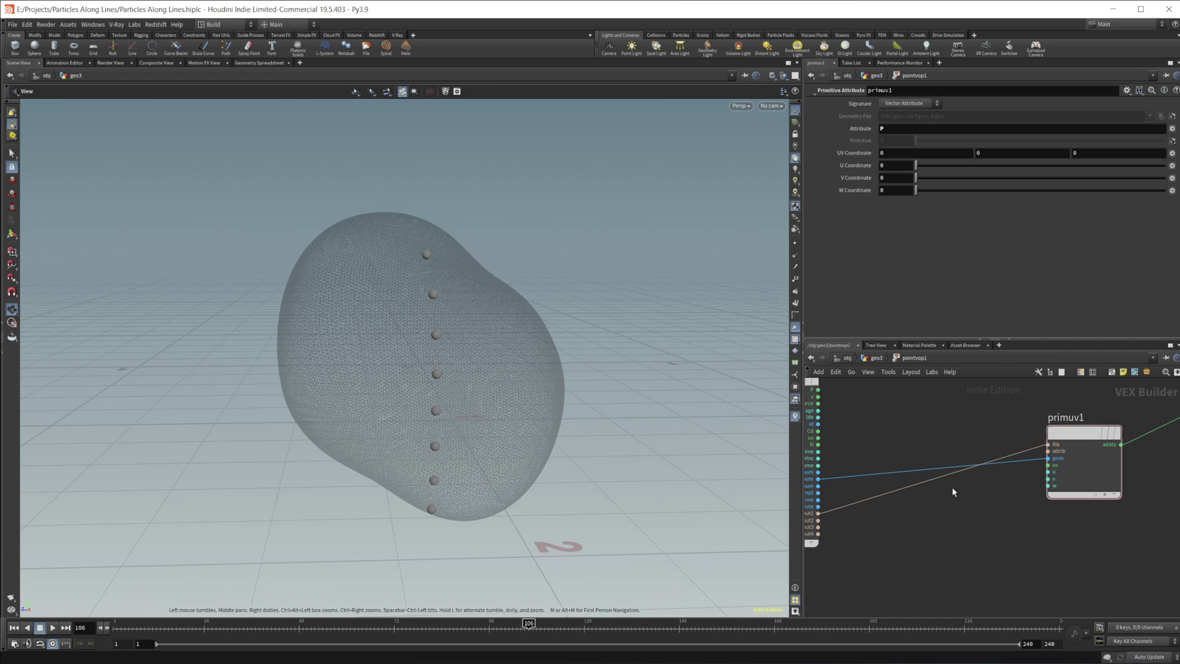
middle_click_drag(1003, 523, 893, 535)
left_click(1020, 418)
left_click(1020, 418)
middle_click_drag(1047, 558, 1032, 560)
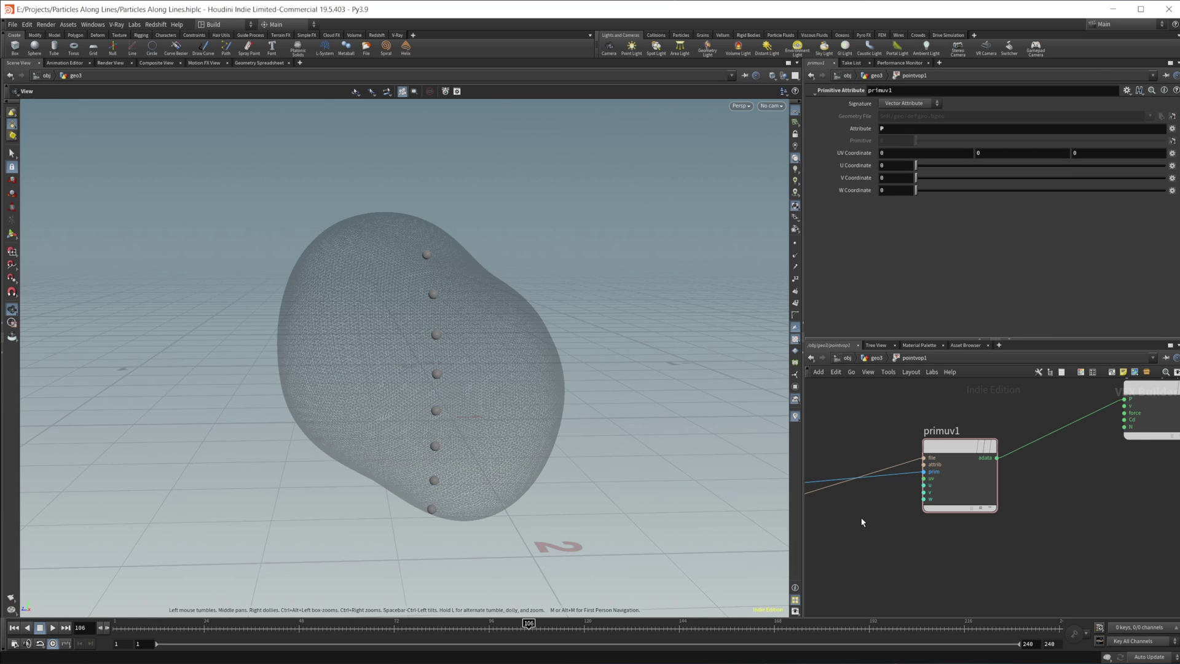
middle_click_drag(870, 532, 1040, 549)
left_click_drag(485, 634, 532, 627)
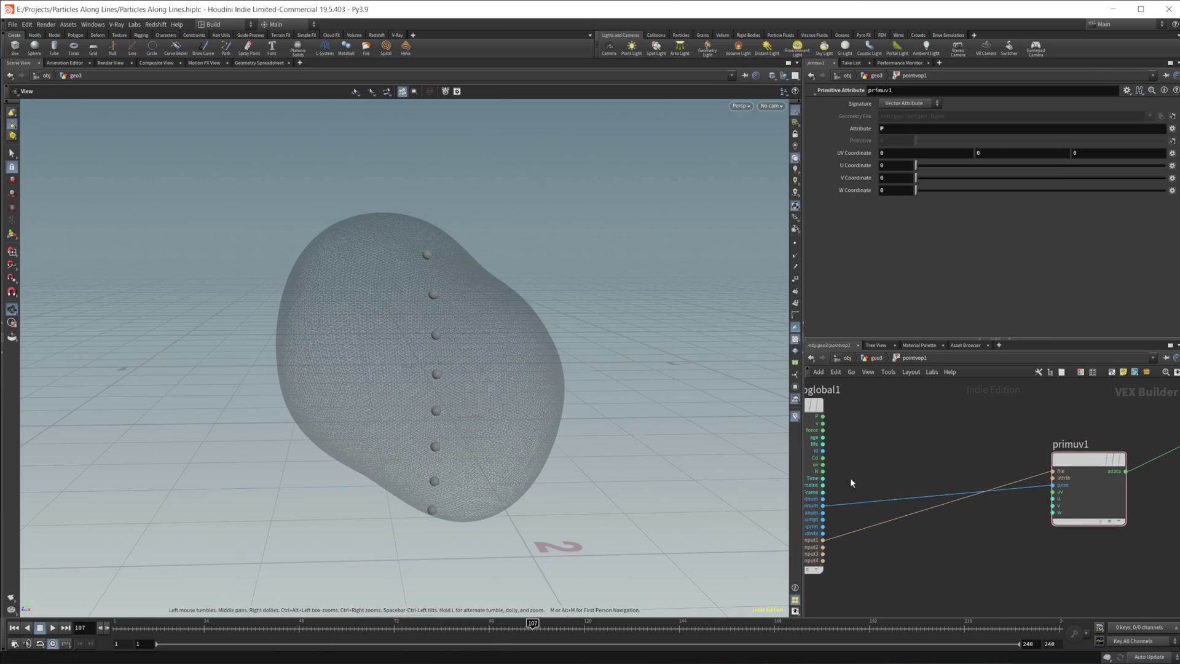
Connect Time to primuv1's u input and scrub the early frames to check the spheres' travel along the lines.
left_click_drag(823, 478, 1066, 501)
left_click_drag(499, 632, 209, 635)
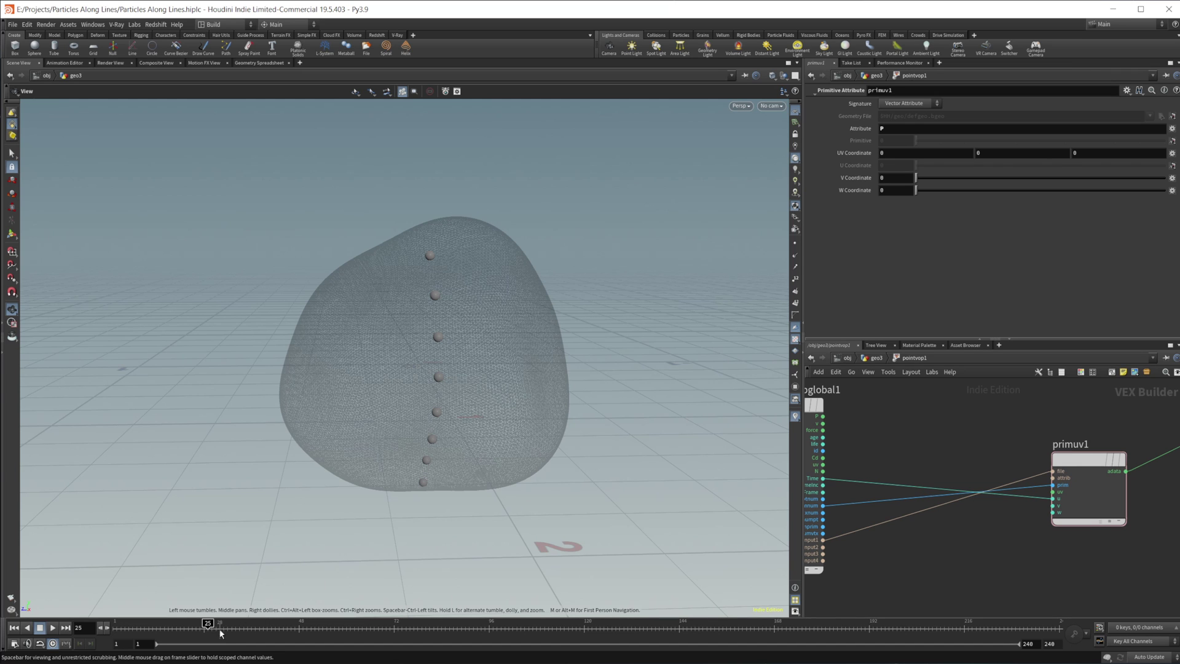
left_click_drag(207, 625, 190, 651)
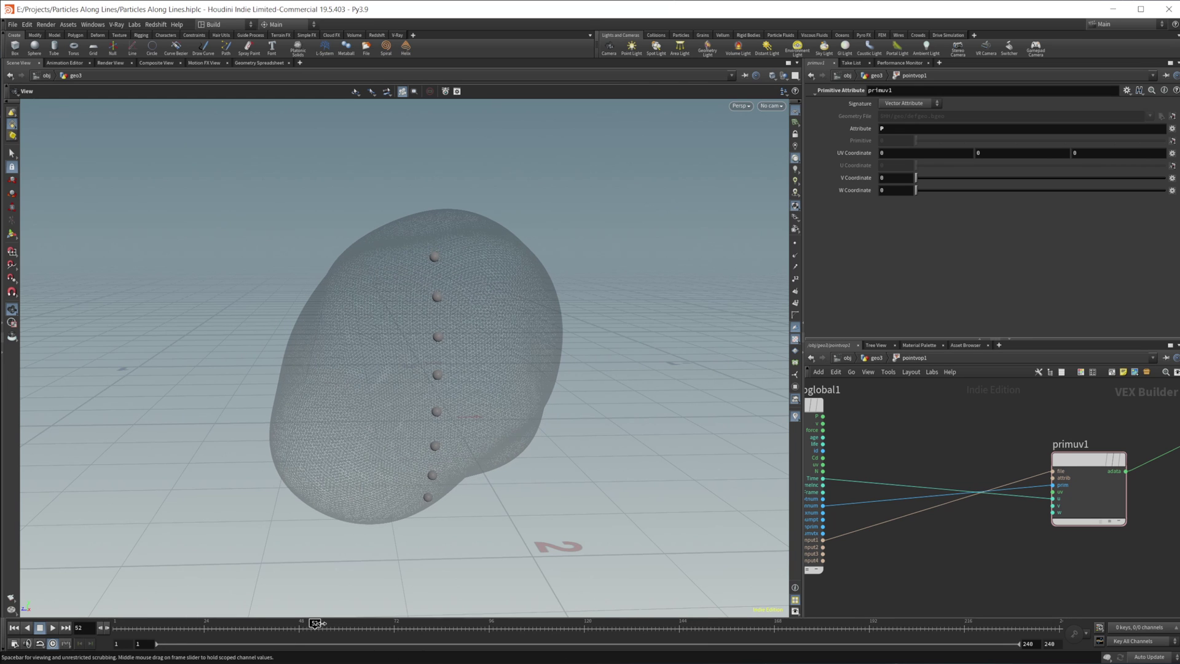
Insert a Modulo node on the wire between Time and primuv1's u input.
key("Tab")
type("modulo")
key("Return")
left_click(980, 424)
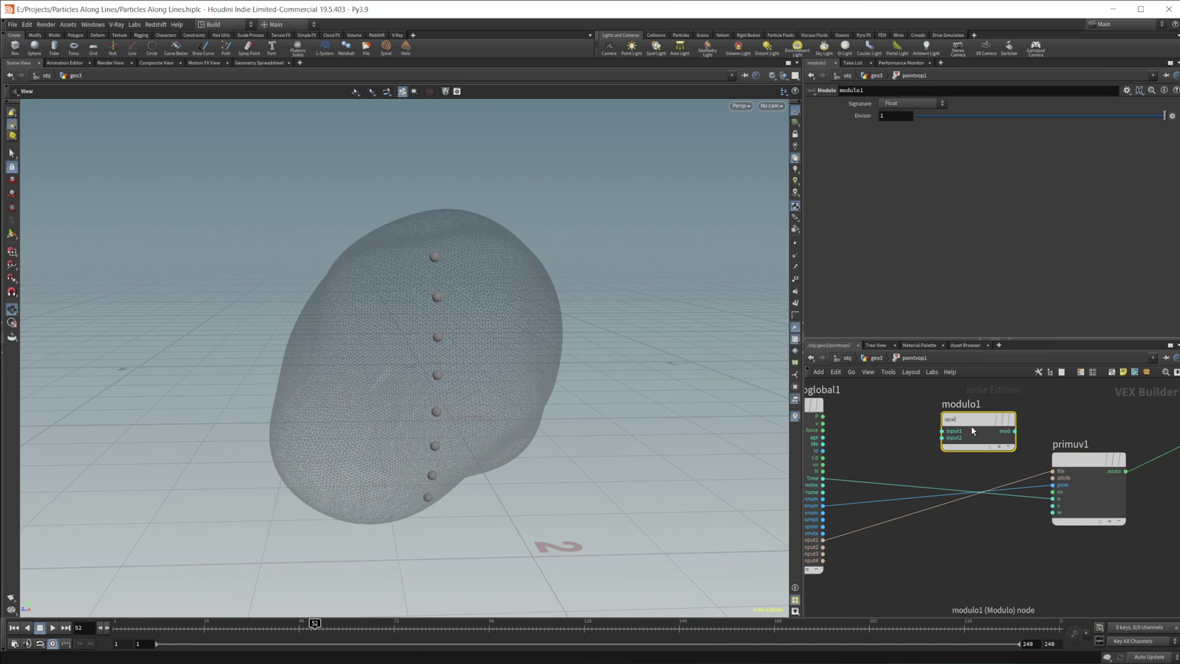
left_click_drag(963, 434, 913, 469)
Play the animation from frame 1 to frame 71 to check the looping motion of the spheres.
left_click_drag(308, 627, 133, 643)
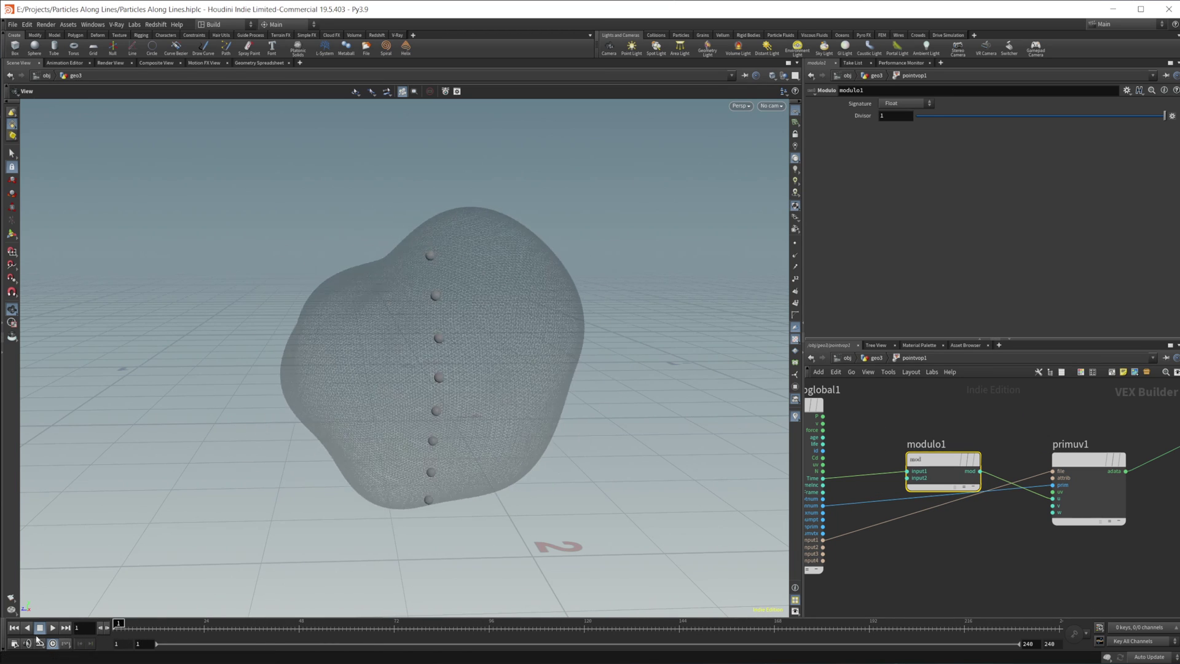
left_click(52, 627)
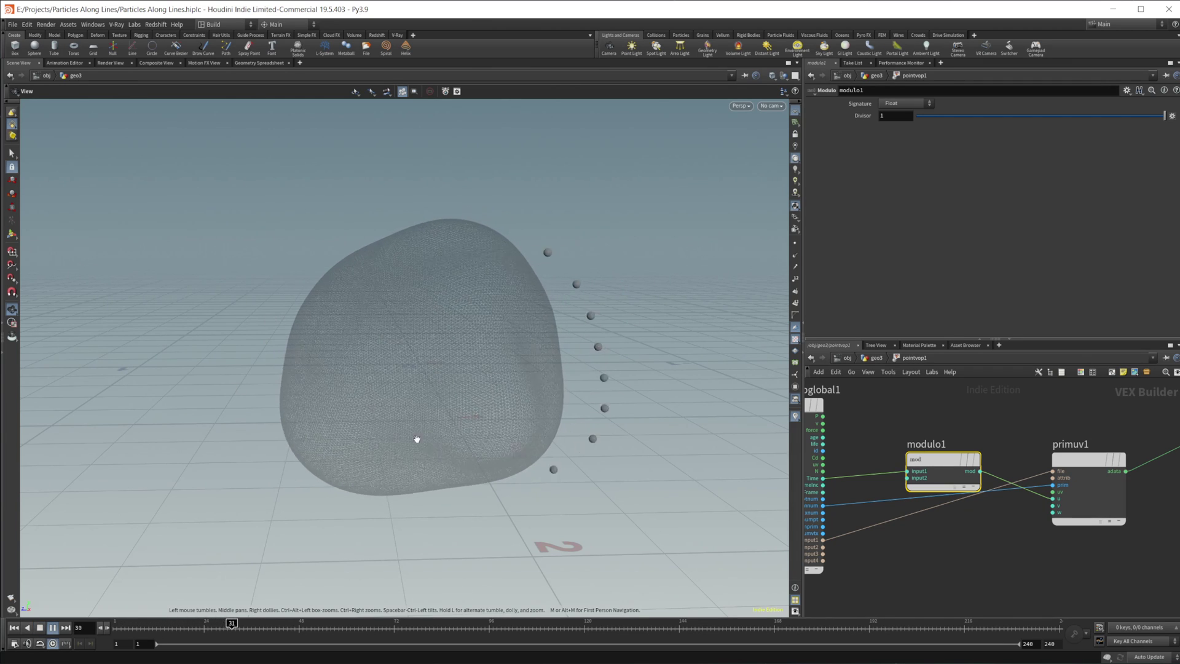
left_click(53, 627)
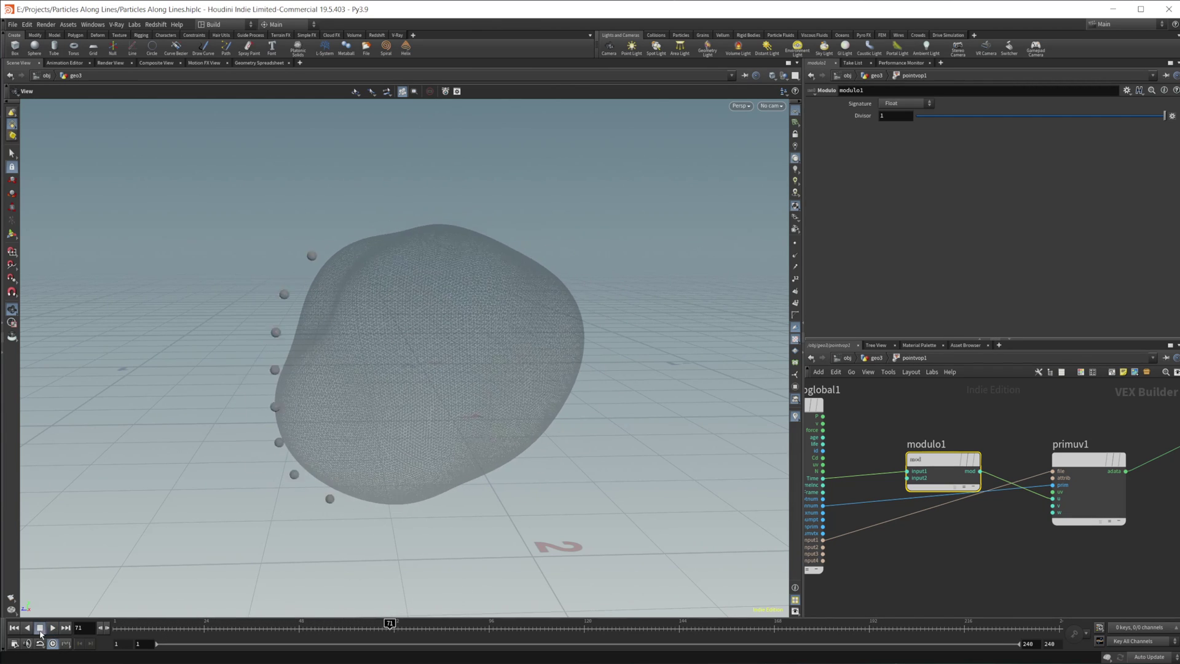
Move the global parameters node farther from modulo1 to free space for more nodes.
middle_click_drag(933, 554, 1080, 578)
scroll(1010, 476, "down", 3)
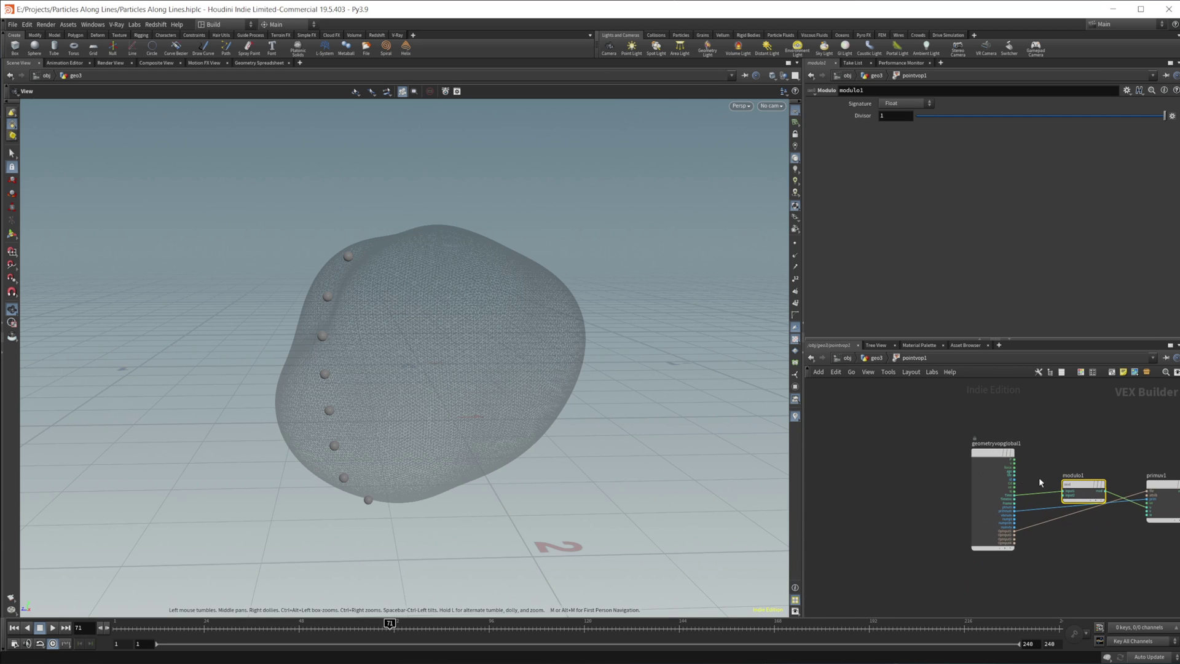
left_click_drag(978, 453, 883, 458)
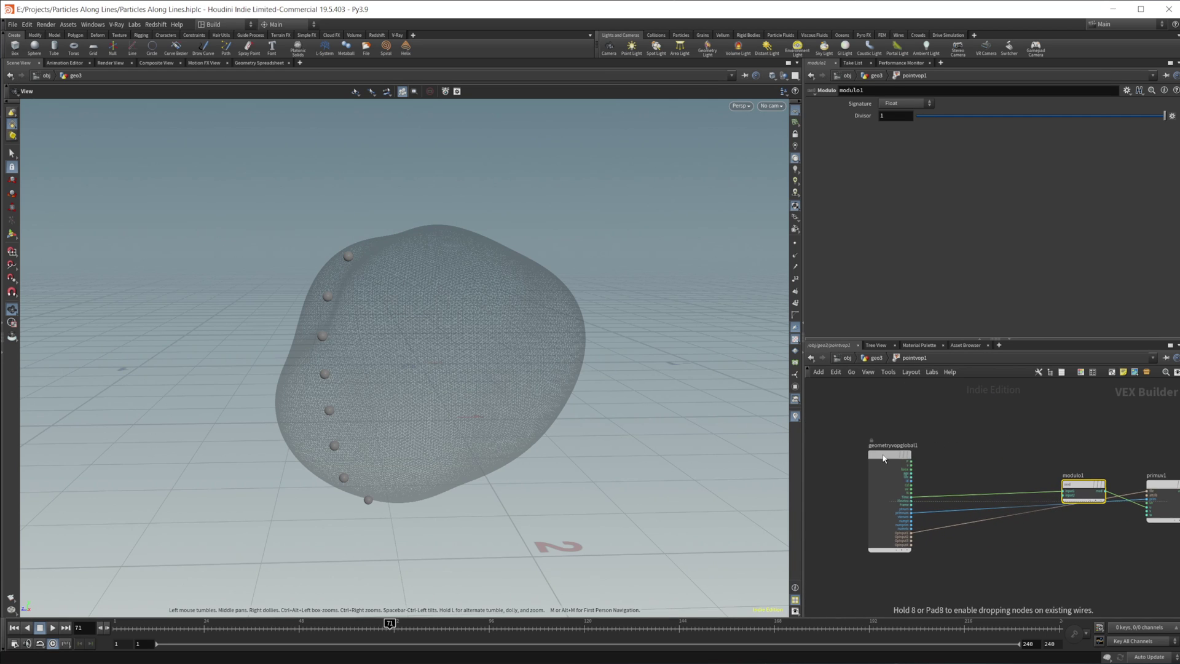
Return to the geo3 network and enable Pack and Instance on copytopoints2.
left_click(875, 359)
left_click(918, 522)
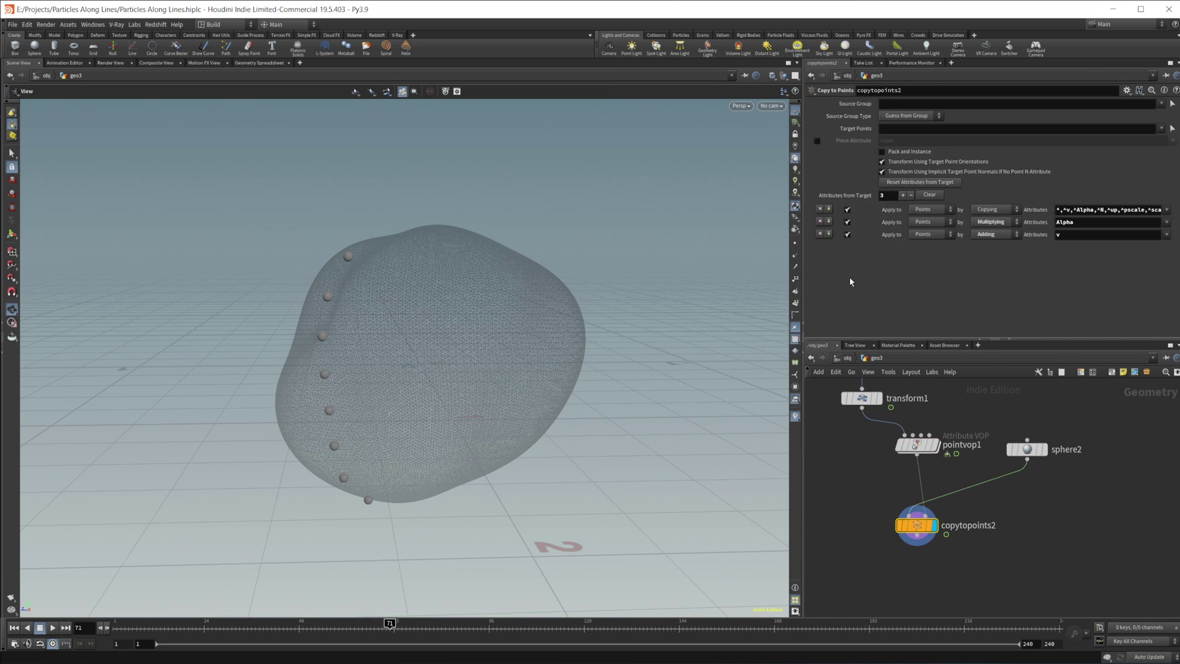
left_click(907, 152)
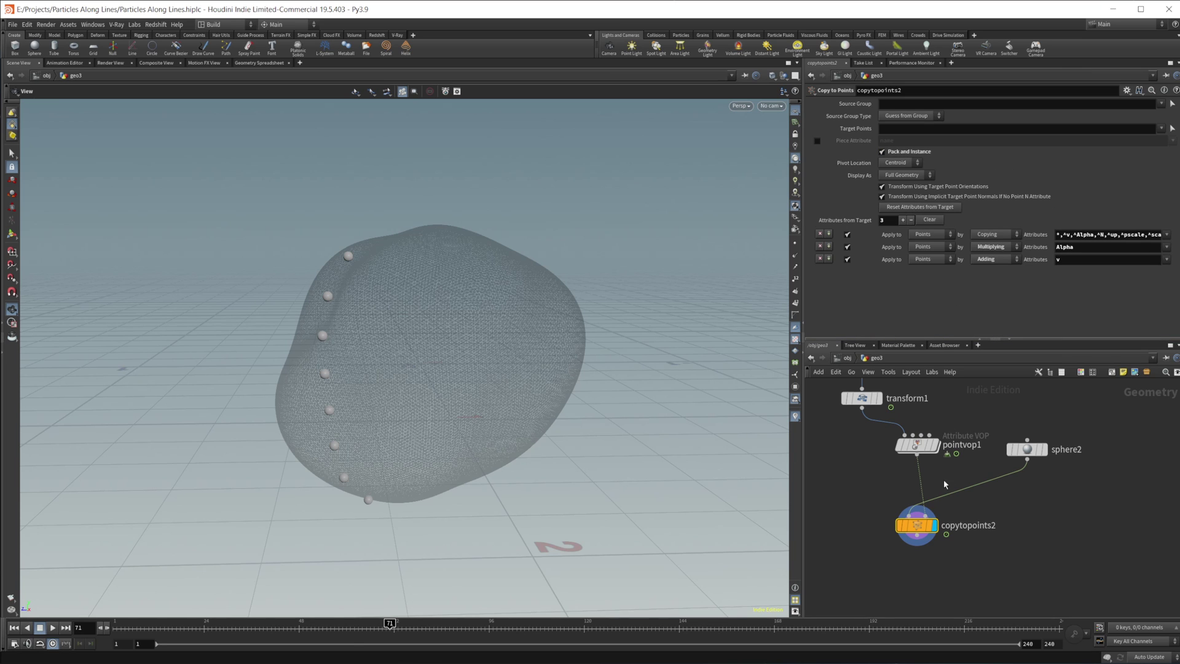
Widen the gap between pointvop1's global parameters node and modulo1, and template transform1 in geo3 while copytopoints2 stays displayed.
double_click(920, 448)
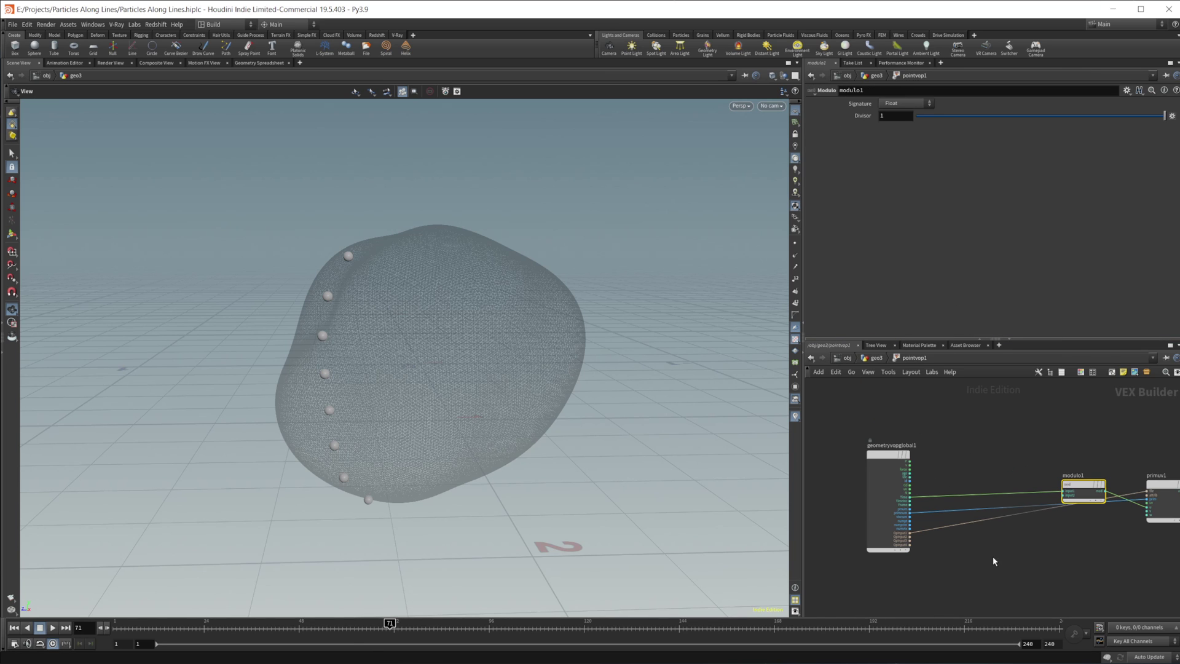
left_click_drag(889, 456, 850, 457)
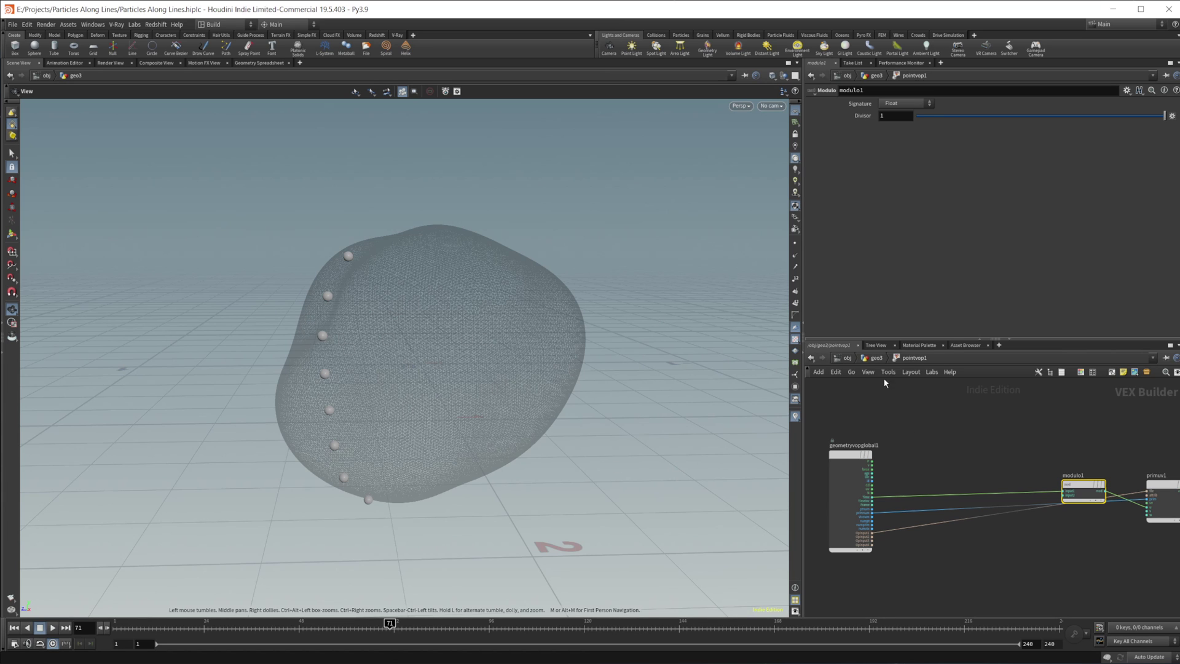
key("u")
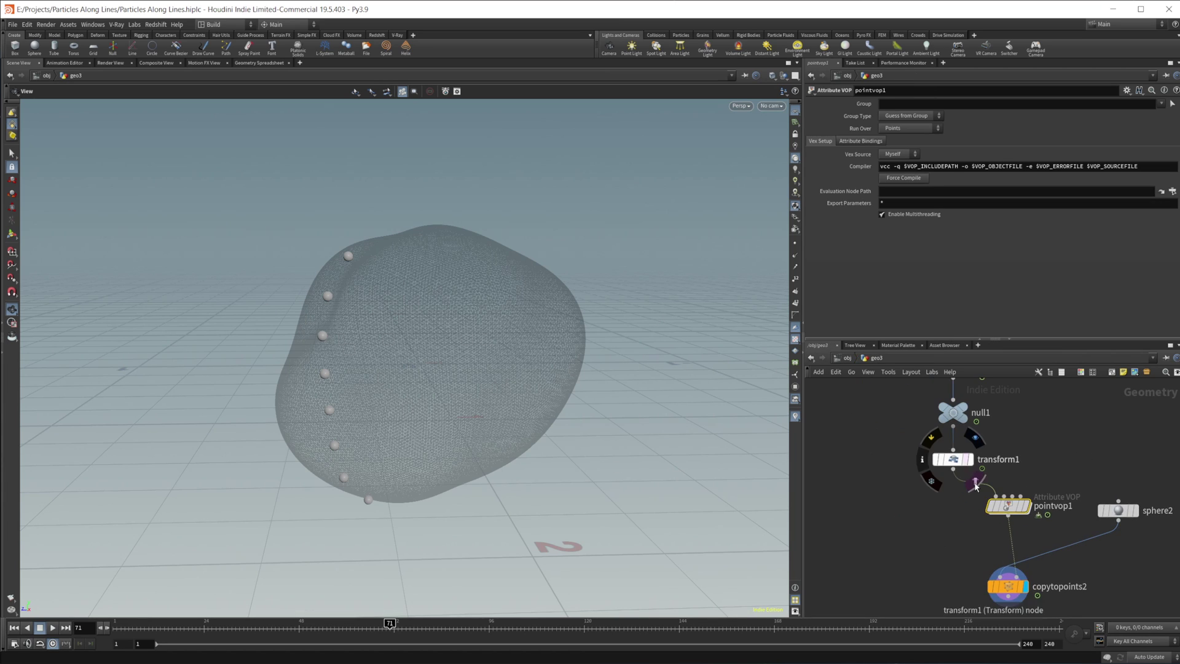
left_click(976, 485)
middle_click_drag(942, 544, 885, 493)
left_click(953, 538)
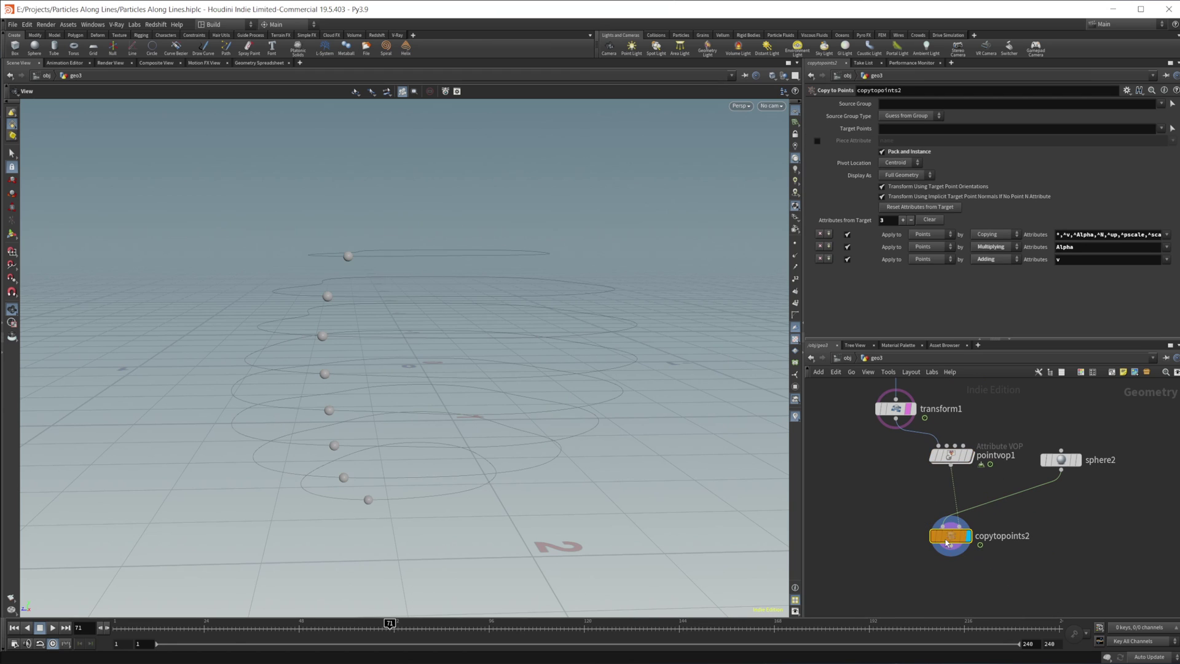
Inside pointvop1, insert an Add node on the wire between Time and modulo1.
double_click(951, 455)
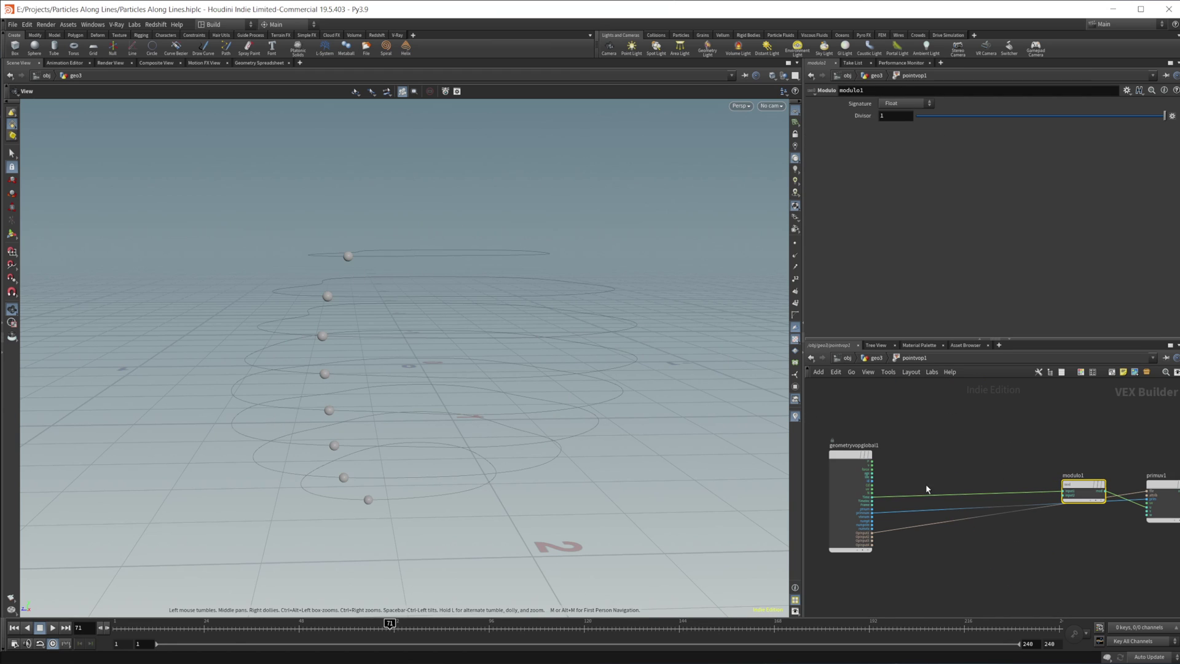
scroll(925, 485, "up", 3)
key("Tab")
type("add")
key("Return")
left_click(953, 495)
scroll(892, 545, "up", 2)
middle_click_drag(876, 544, 872, 537)
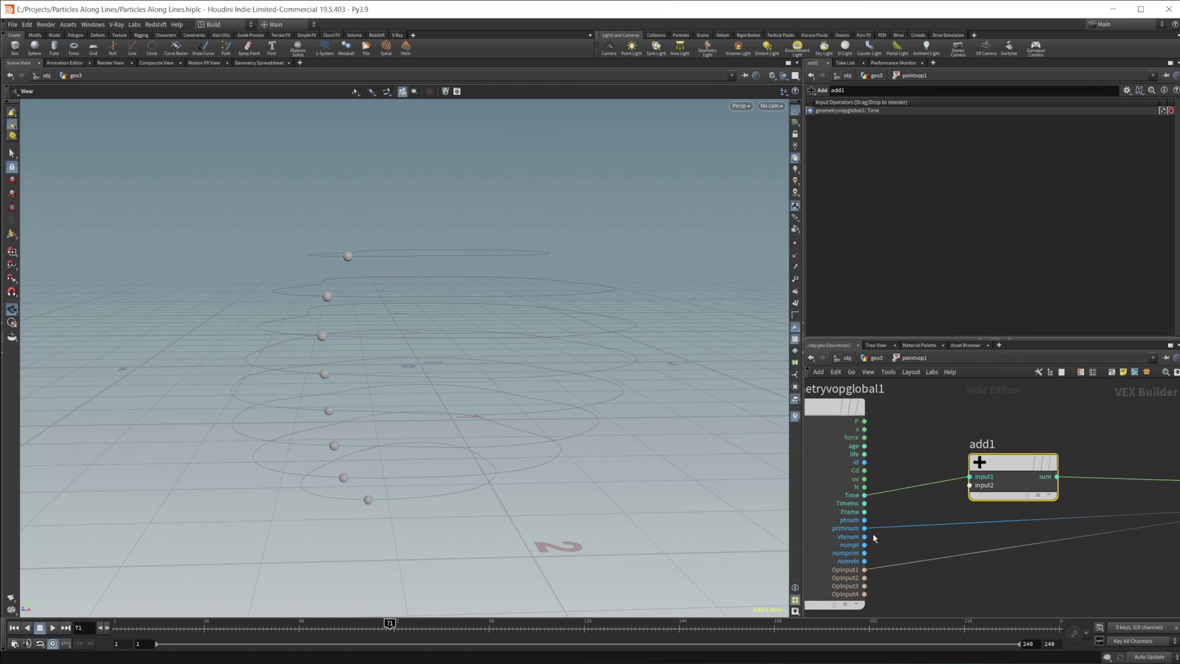
Connect primnum to add1's second input.
left_click_drag(865, 527, 969, 485)
middle_click_drag(1011, 541, 1108, 513)
Move the global parameters node farther from add1 and place a Random node in the space below the wires.
middle_click_drag(899, 432, 922, 487)
left_click_drag(940, 442, 847, 442)
middle_click_drag(988, 610, 947, 563)
key("Tab")
type("rand")
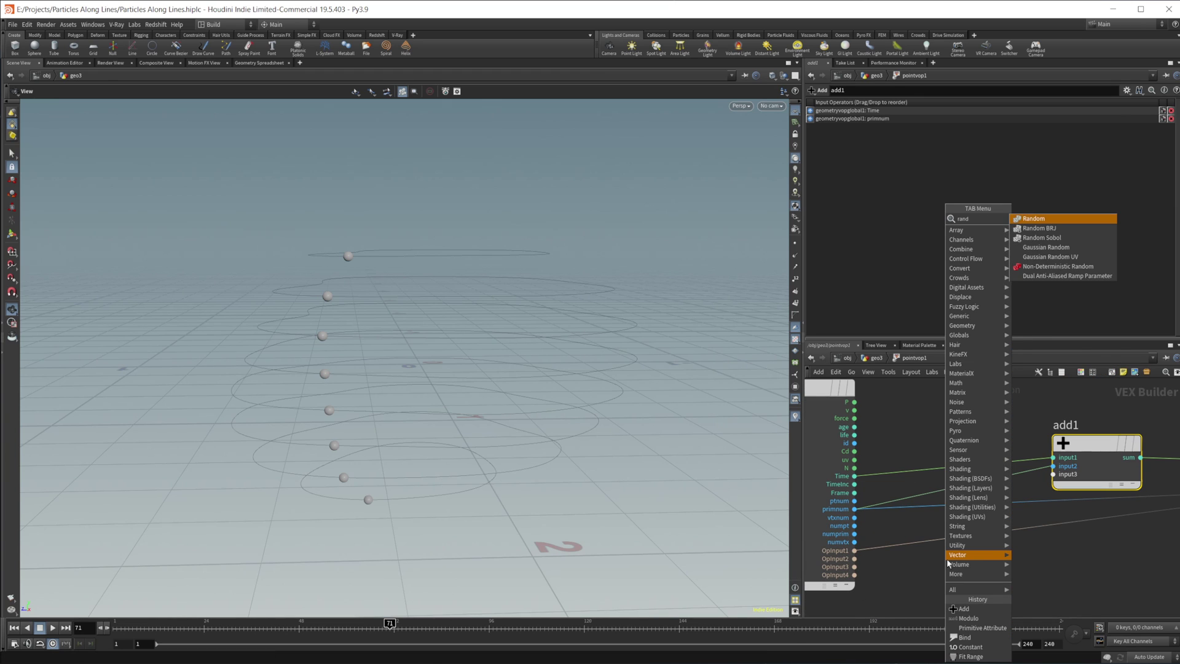
key("Return")
left_click(947, 559)
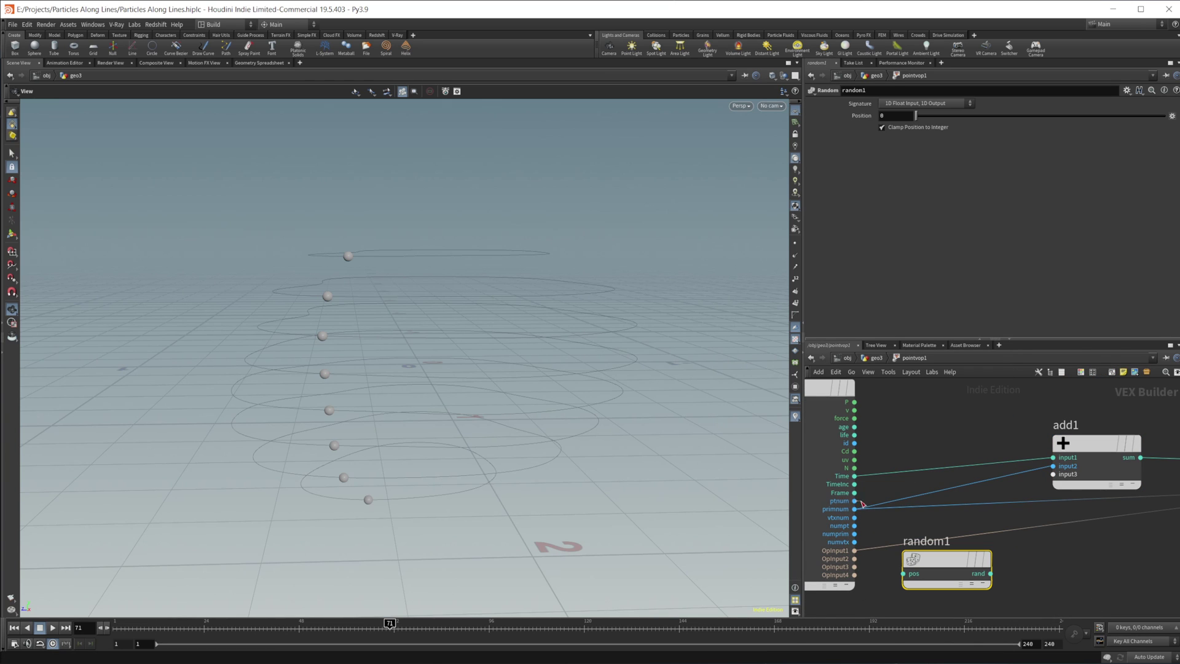
Connect ptnum to add1's second input in place of primnum.
left_click_drag(854, 509, 1053, 466)
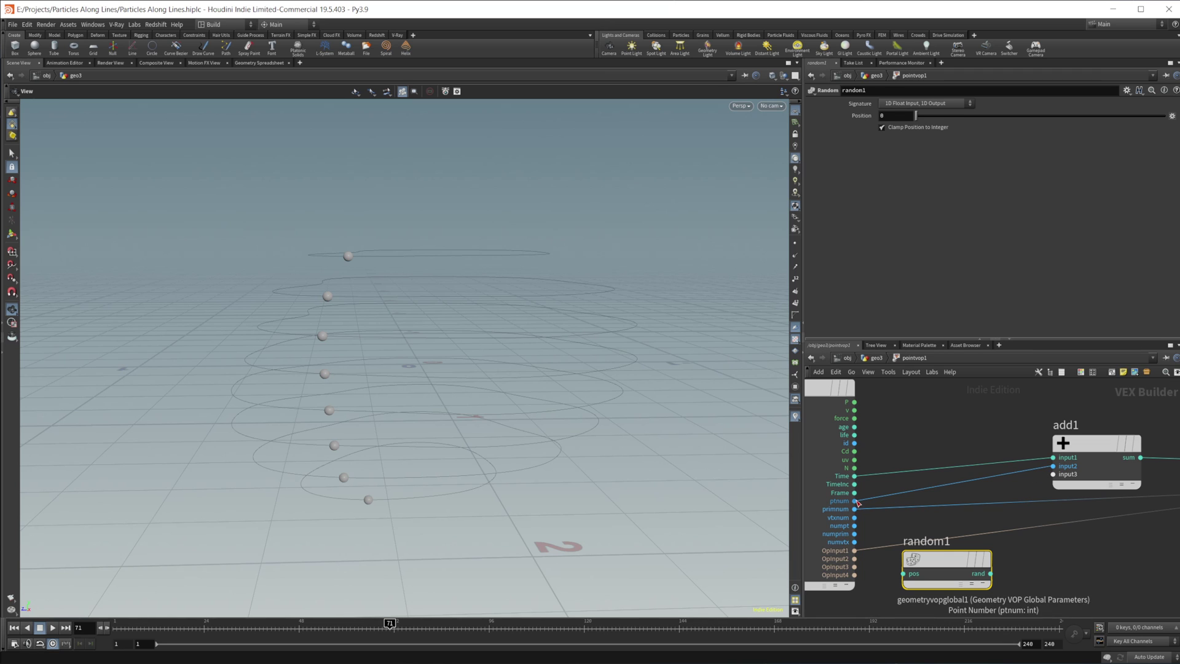
Connect ptnum to random1's pos input.
left_click_drag(854, 501, 914, 559)
left_click(913, 559)
middle_click_drag(1058, 589, 1014, 561)
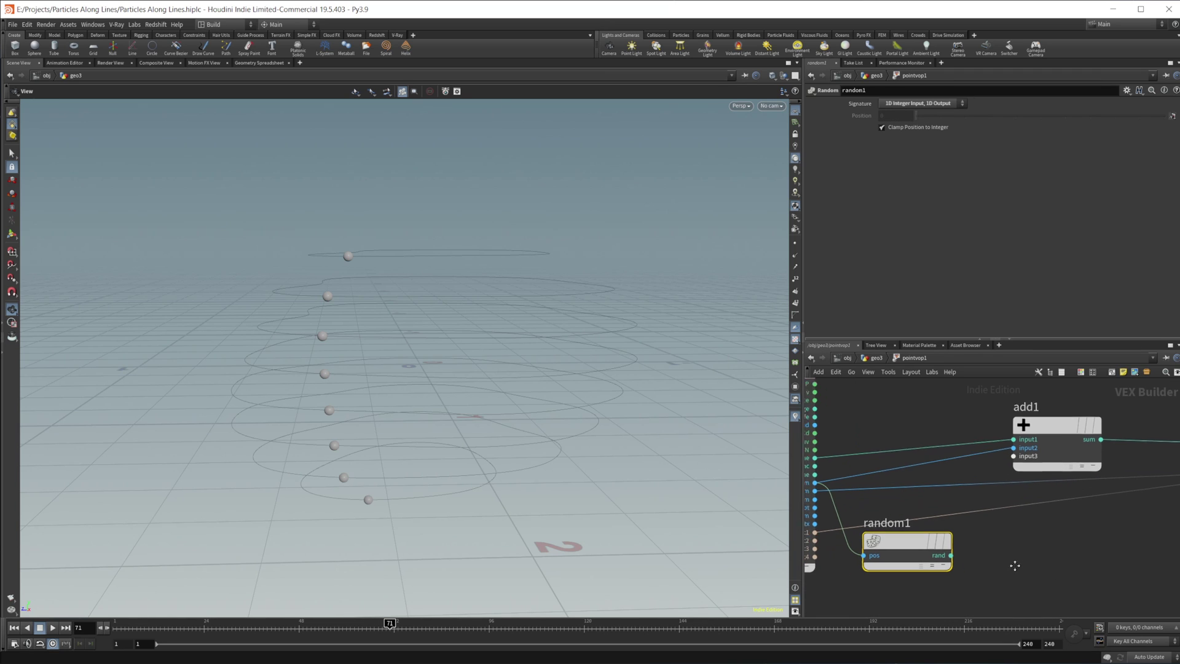
Connect random1's rand output to add1's third input and play the animation from frame 1.
left_click_drag(944, 551, 1006, 452)
left_click_drag(302, 628, 114, 628)
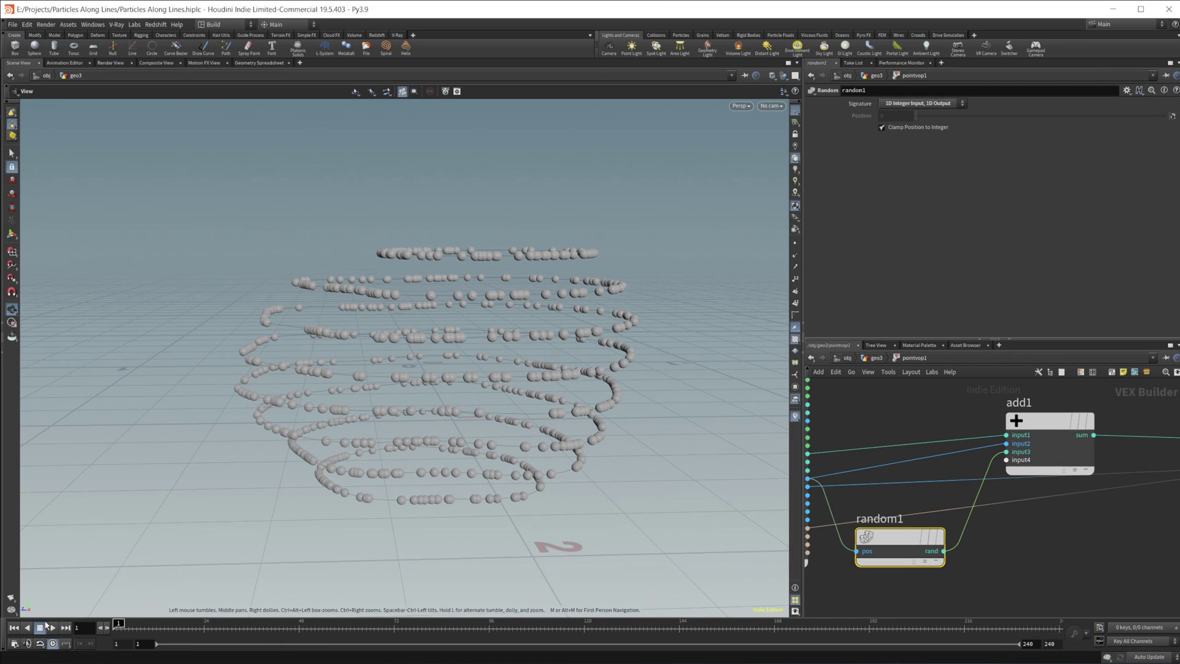
left_click(53, 628)
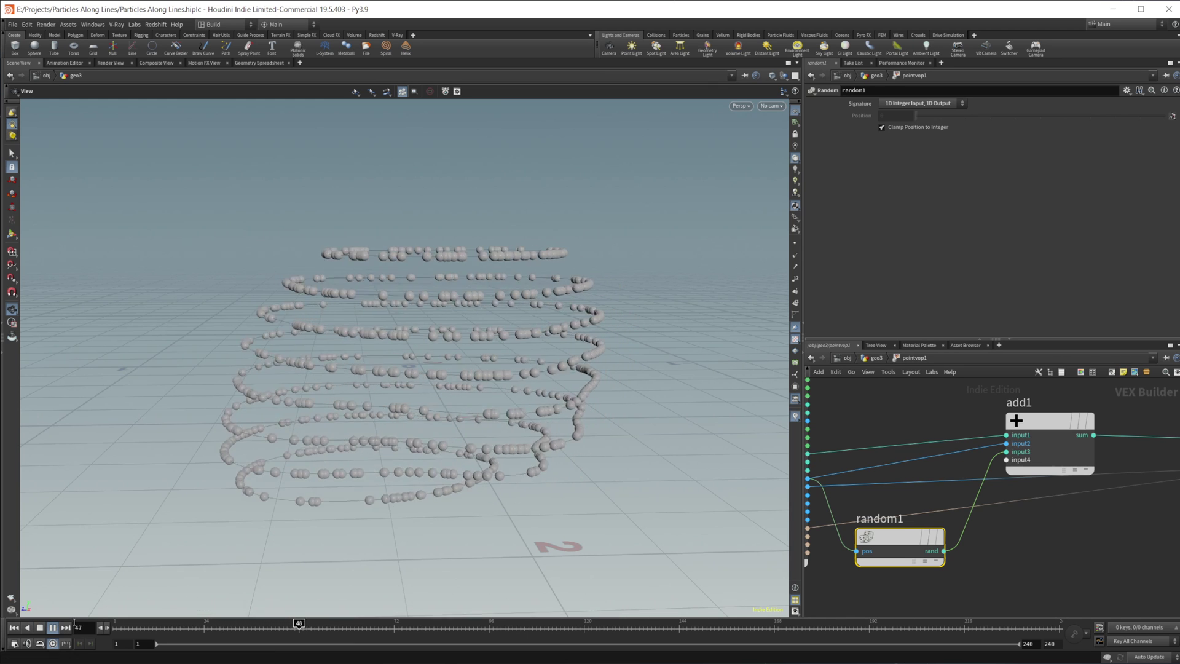
left_click(41, 631)
Insert a Multiply node on the wire between add1 and modulo1.
middle_click_drag(1049, 548, 893, 554)
middle_click_drag(999, 426, 961, 411)
key("Tab")
type("mult")
key("Return")
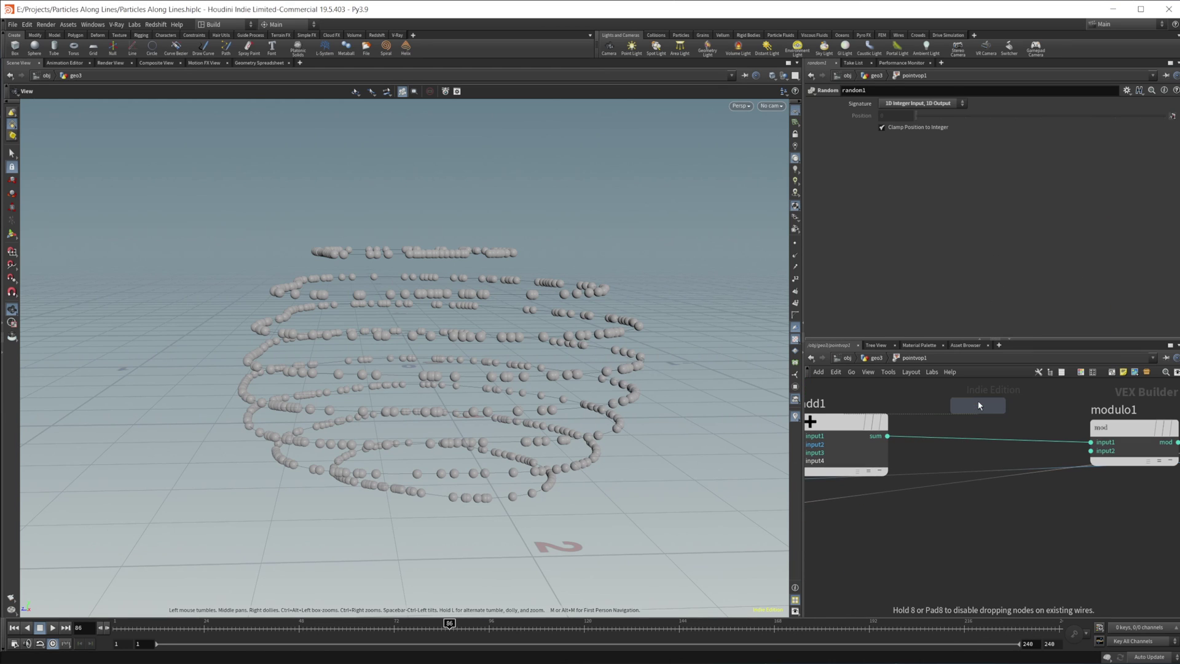
left_click(978, 401)
left_click_drag(983, 408, 1027, 431)
Place a Constant node below add1 and connect its value to multiply1's second input.
middle_click_drag(982, 599, 1011, 575)
key("Tab")
type("const")
key("Return")
left_click(928, 556)
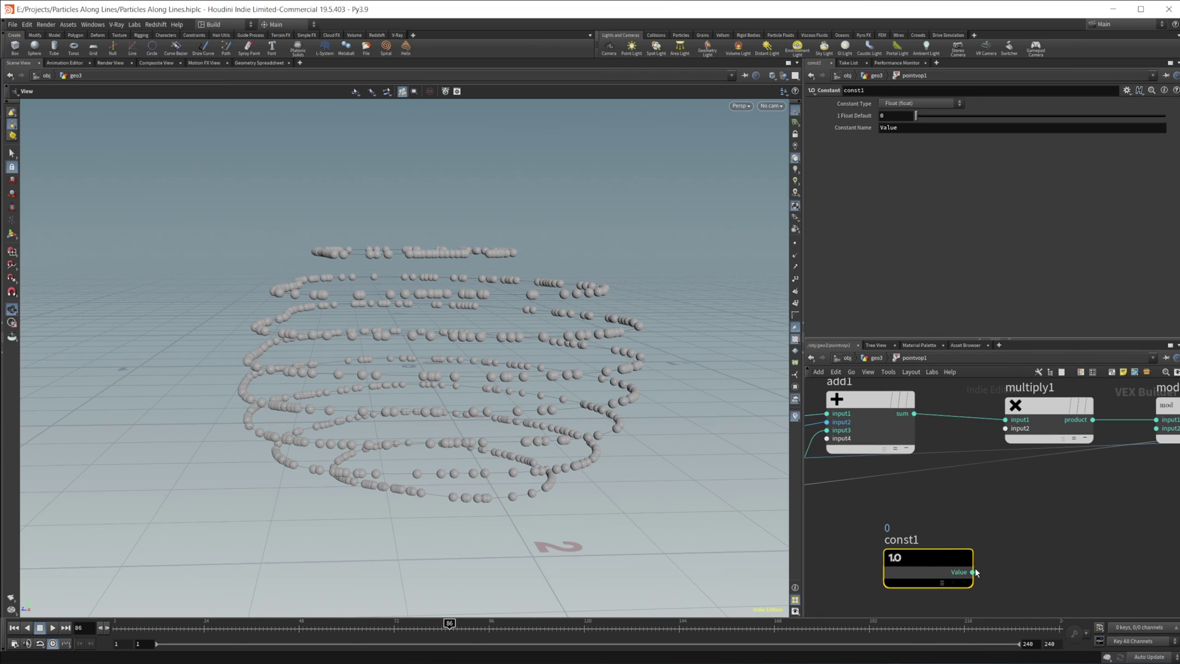
left_click_drag(973, 587, 1005, 429)
Set const1's 1 Float Default to .05 and play the animation from the first frame.
left_click(894, 120)
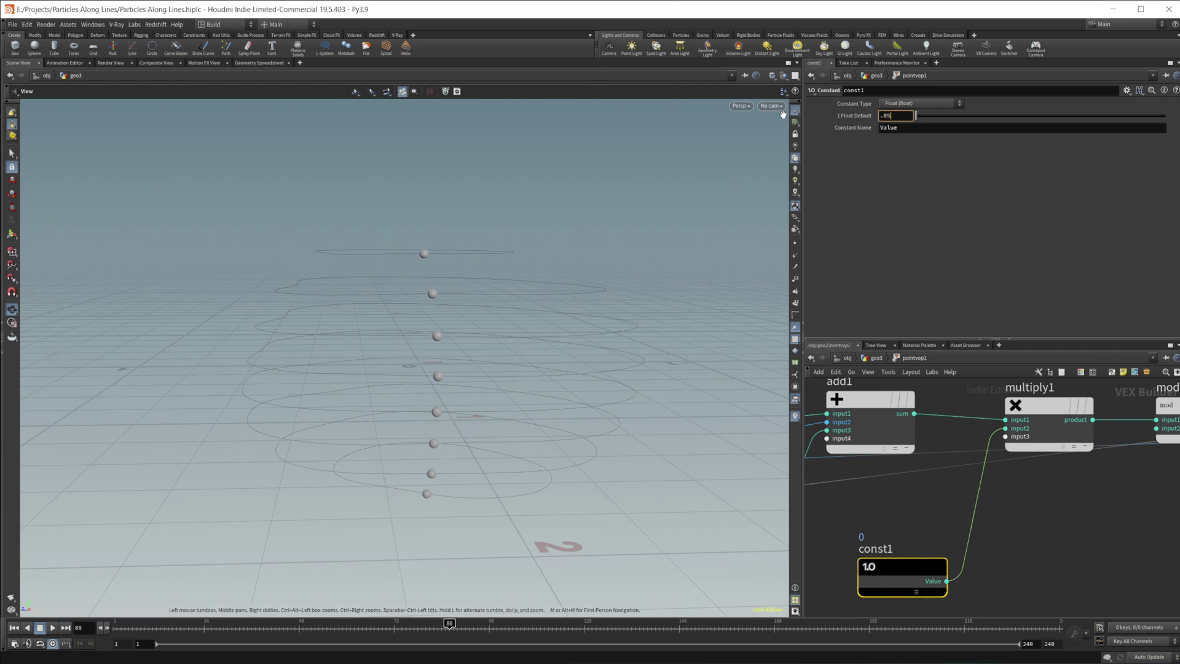
type(".05")
key("Return")
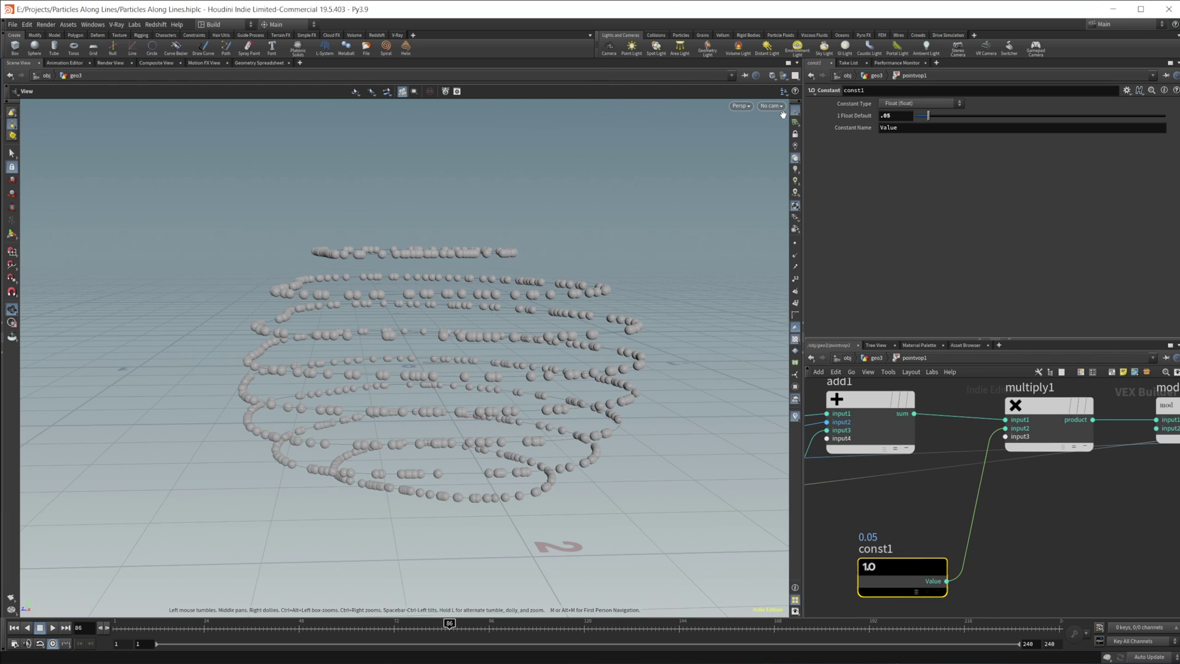
left_click(14, 628)
left_click(52, 627)
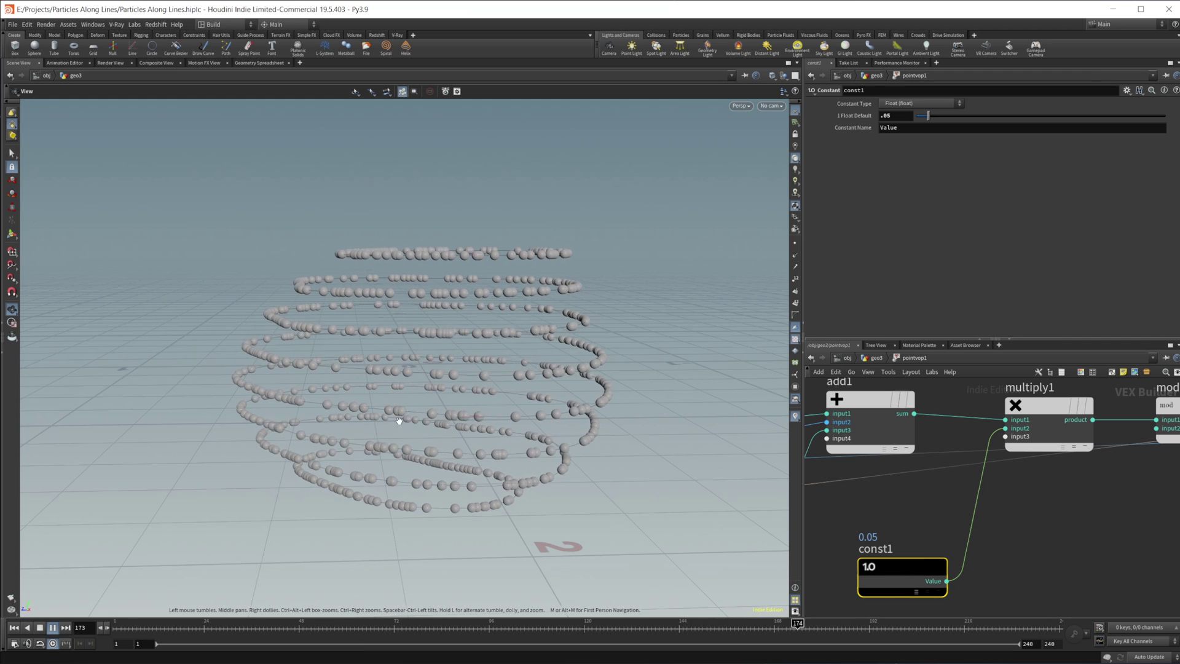
left_click(40, 628)
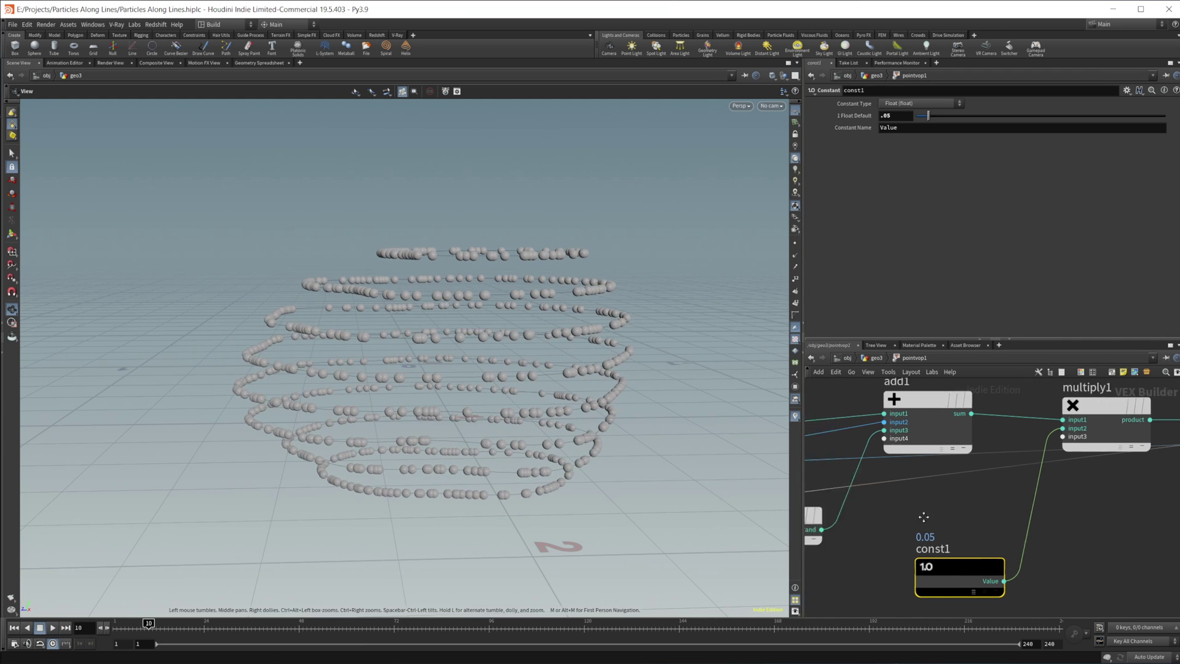
Place a Fit Range node above const1 and connect random1's rand output to its val input.
middle_click_drag(940, 515, 989, 482)
left_click(927, 490)
key("Tab")
type("fit")
key("Return")
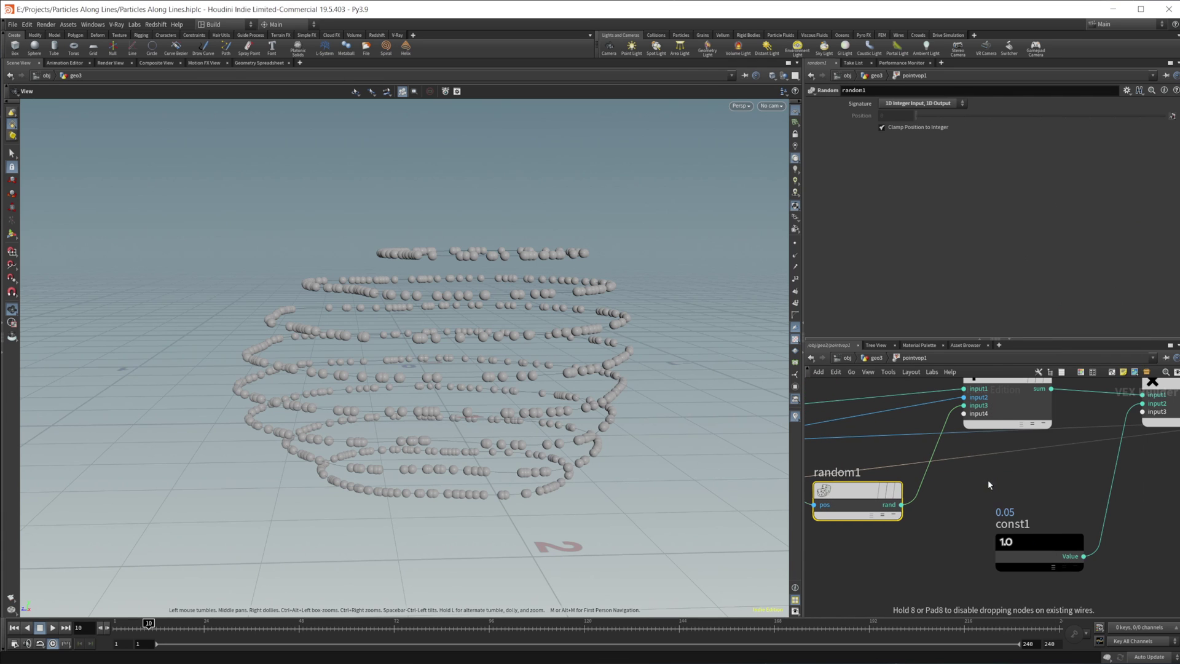
left_click(988, 481)
middle_click_drag(933, 569, 884, 497)
left_click_drag(1005, 468, 987, 541)
left_click_drag(951, 426, 968, 447)
left_click_drag(853, 431, 922, 443)
middle_click_drag(957, 403, 940, 423)
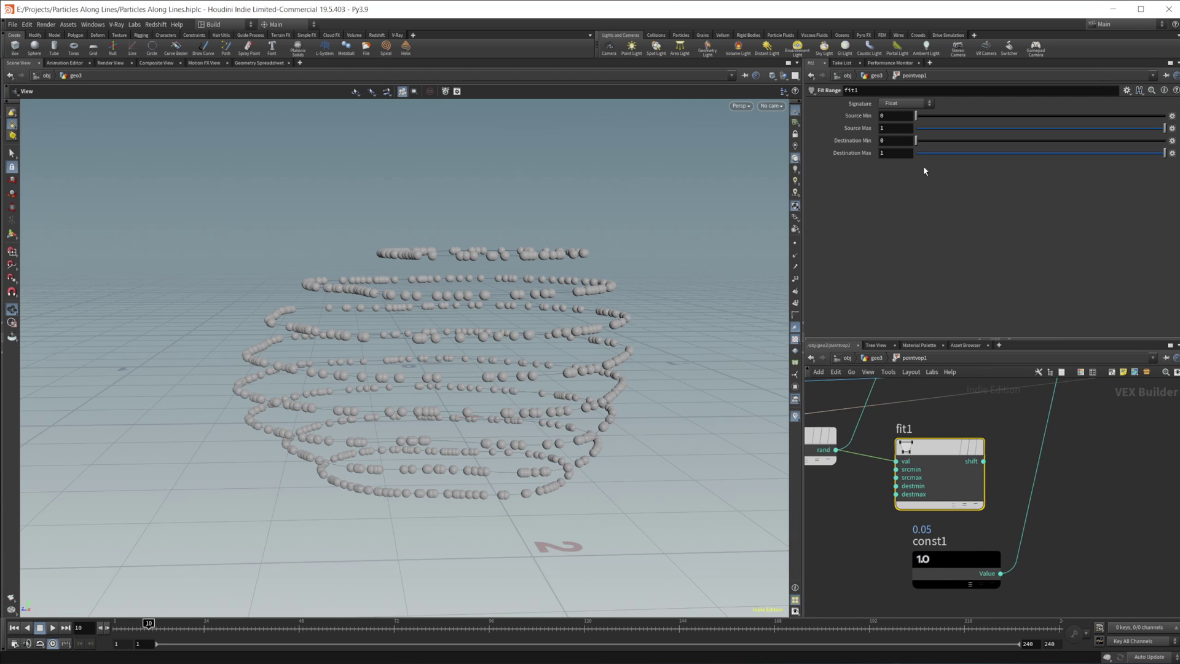
Set fit1's Destination Min to .3.
middle_click_drag(819, 528, 905, 533)
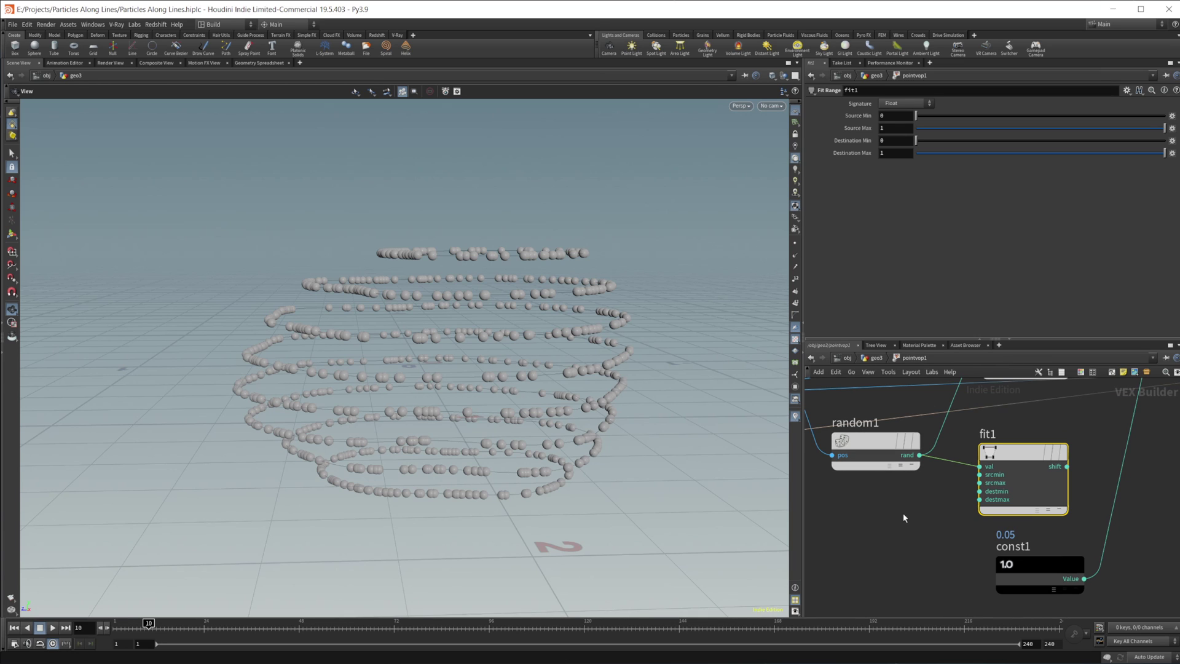
left_click_drag(837, 146, 837, 148)
type("3")
key("Return")
Connect fit1's shift output to multiply1's third input and replay the animation from the first frame.
middle_click_drag(1039, 430, 906, 497)
left_click_drag(936, 532, 1028, 428)
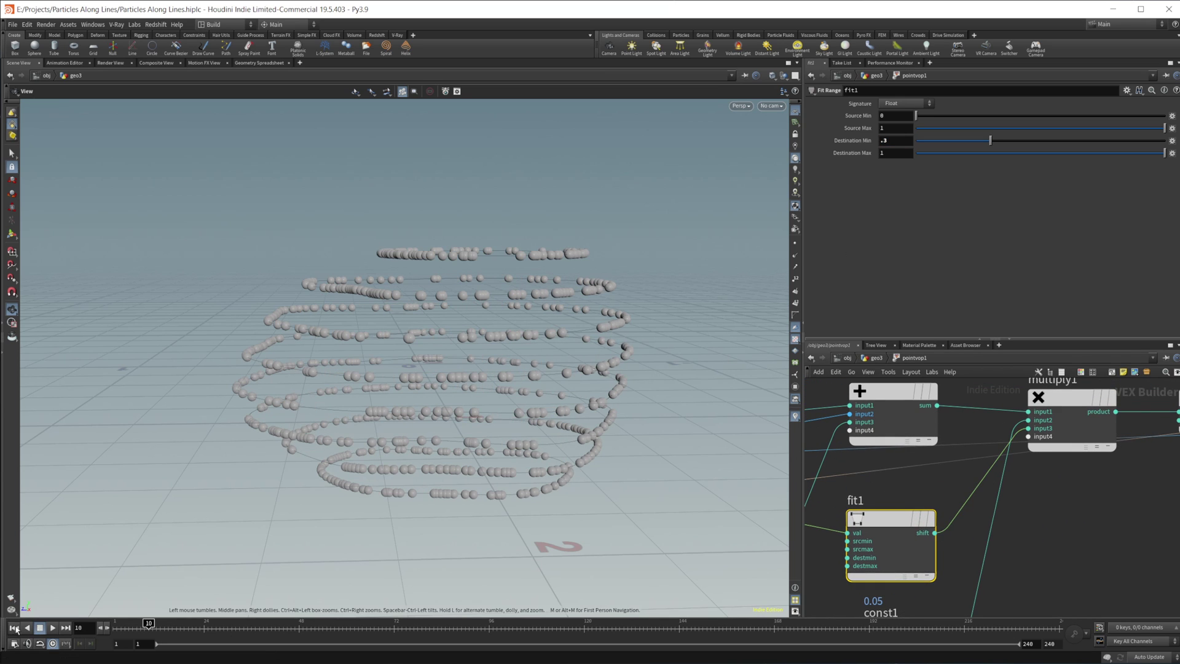
left_click(14, 627)
left_click(52, 627)
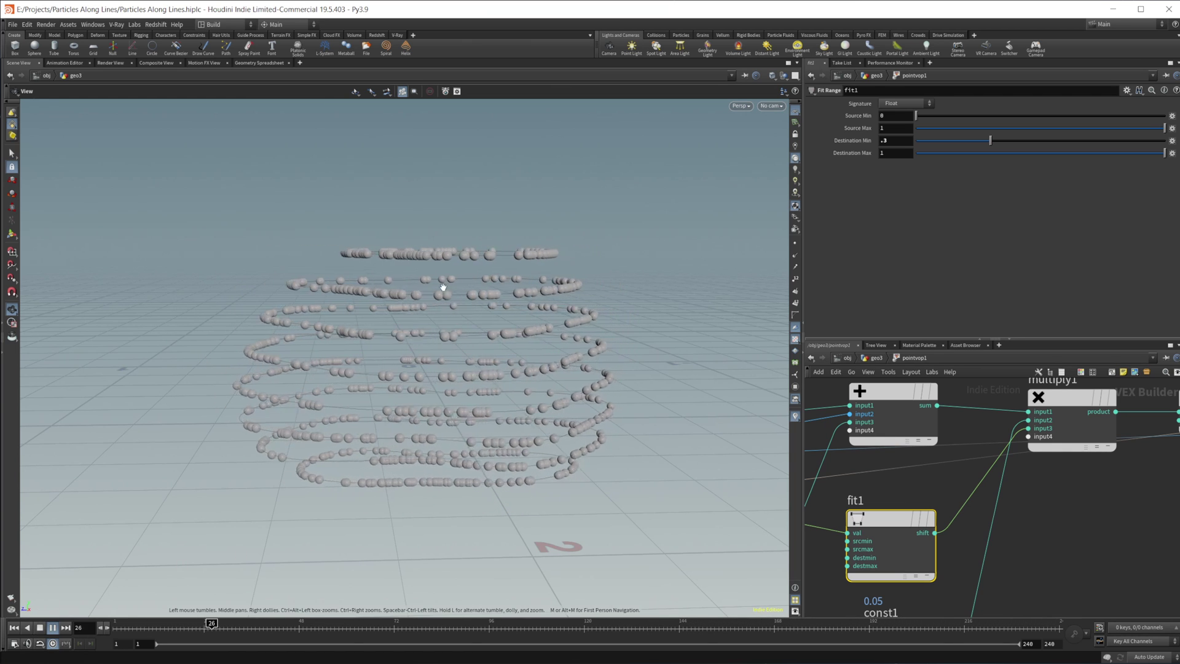
left_click(54, 628)
Return to the geo3 network and insert an Attribute Randomize node between matchsize1 and copytopoints1.
left_click(879, 359)
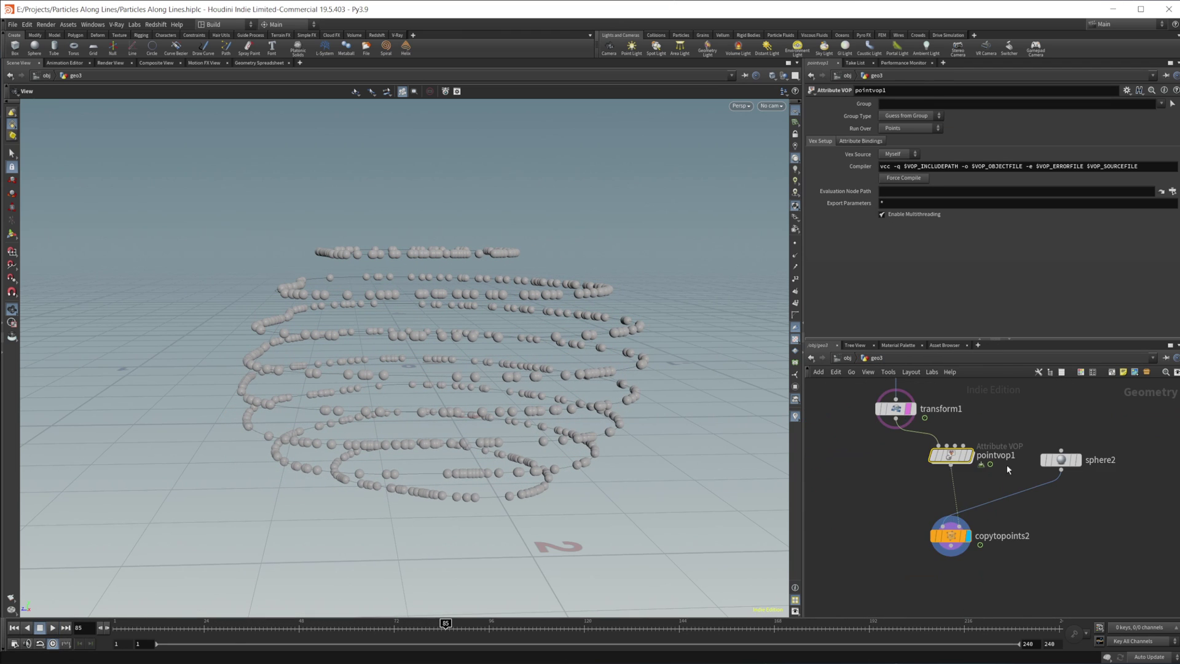
middle_click_drag(1021, 386, 979, 544)
middle_click_drag(1005, 455, 1004, 545)
left_click_drag(980, 408, 1014, 455)
key("Tab")
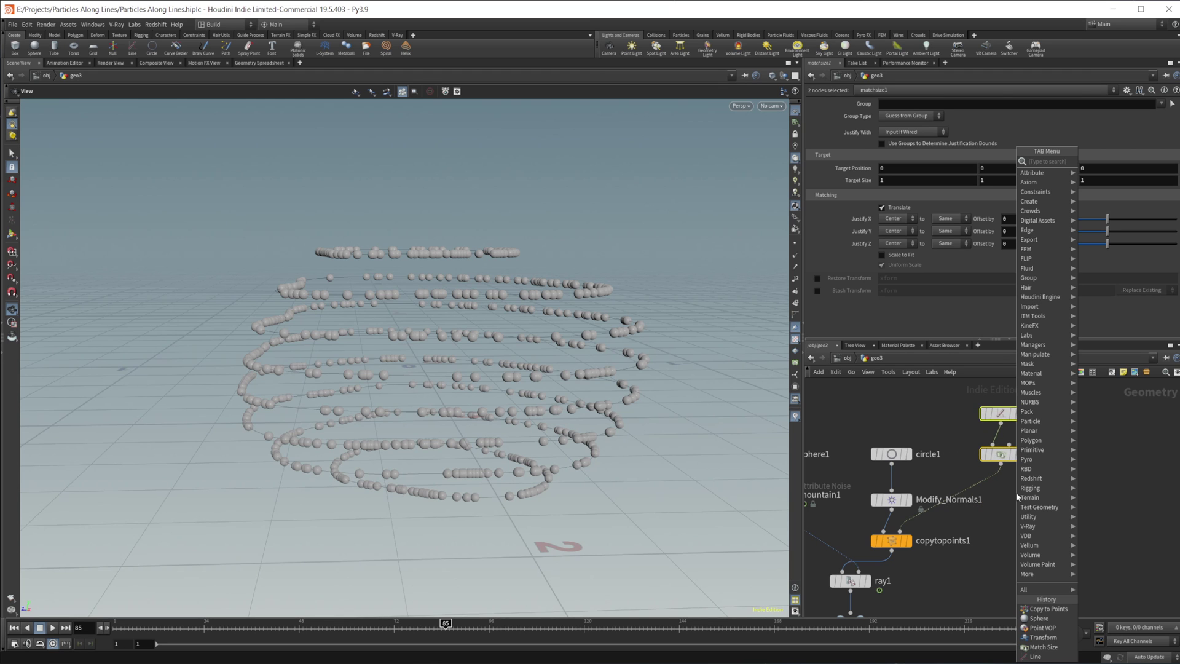
type("attribrand")
key("Return")
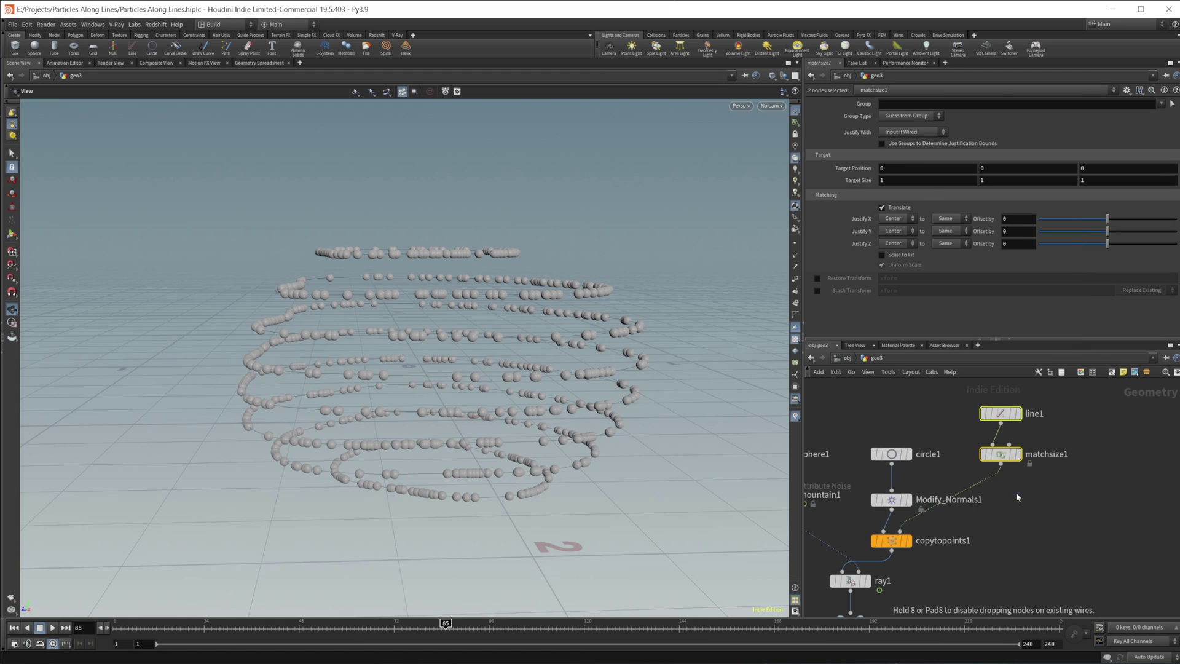
left_click(1017, 498)
mouse_move(1017, 496)
left_mouse_down()
mouse_move(979, 497)
mouse_move(1009, 503)
left_mouse_up()
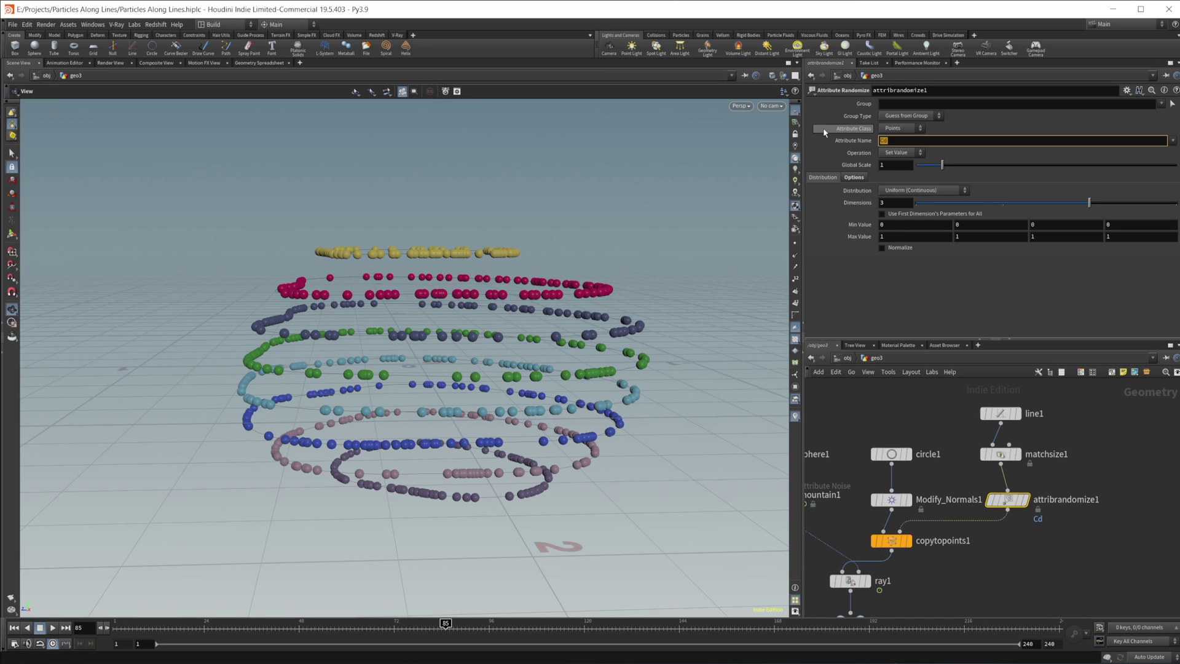
Configure attribrandomize1 to write the attribute direction using the Two Values distribution, 1 dimension and a Value A of -1.
key("Return")
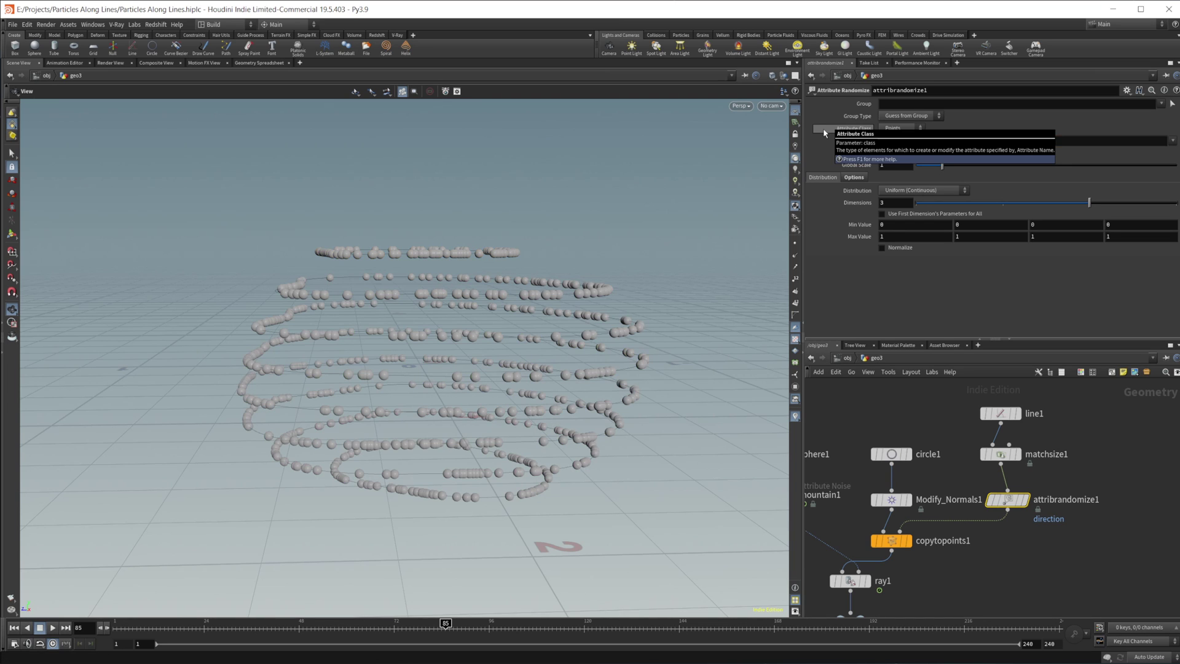
left_click(922, 190)
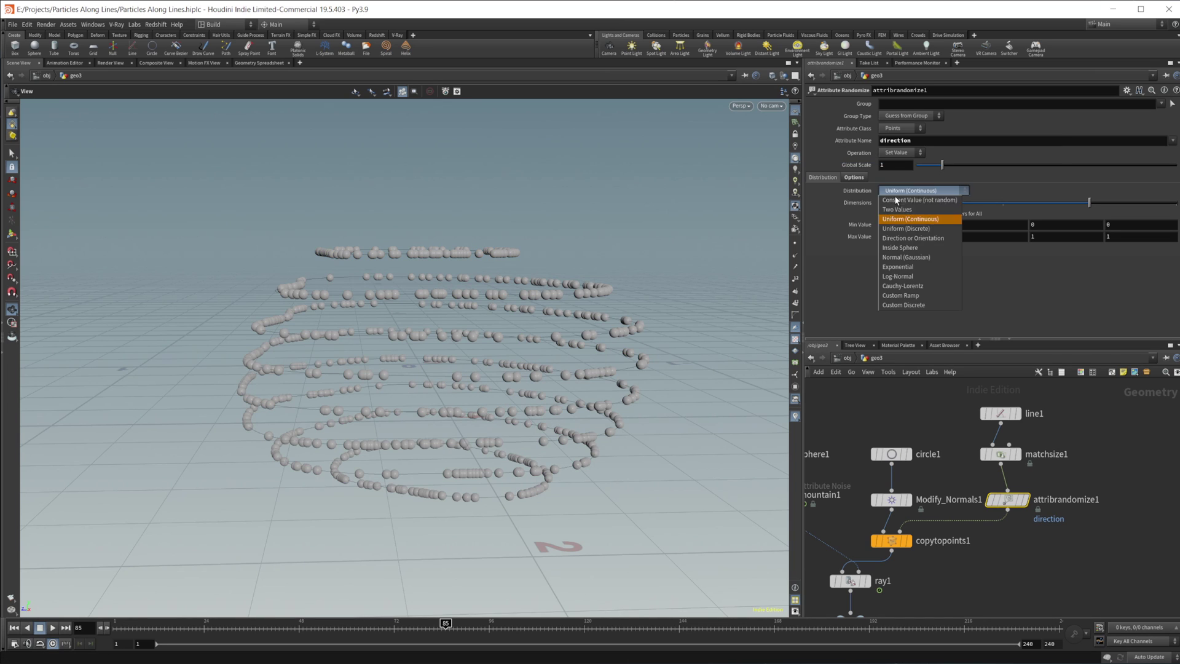
left_click(915, 227)
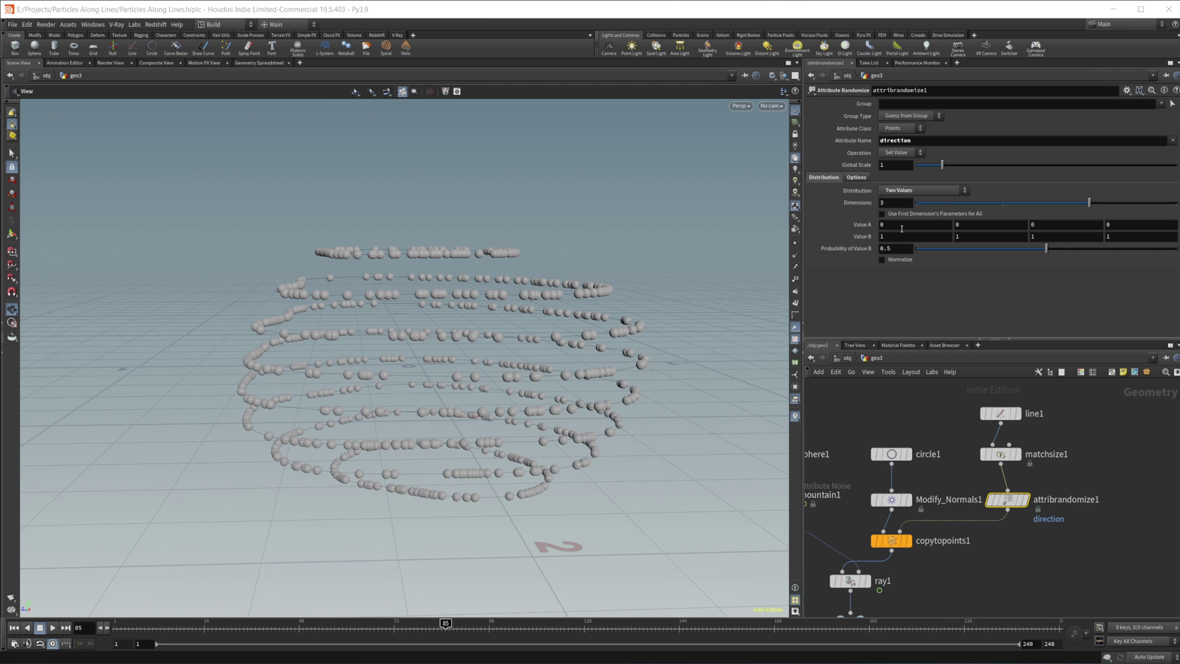
left_click(916, 204)
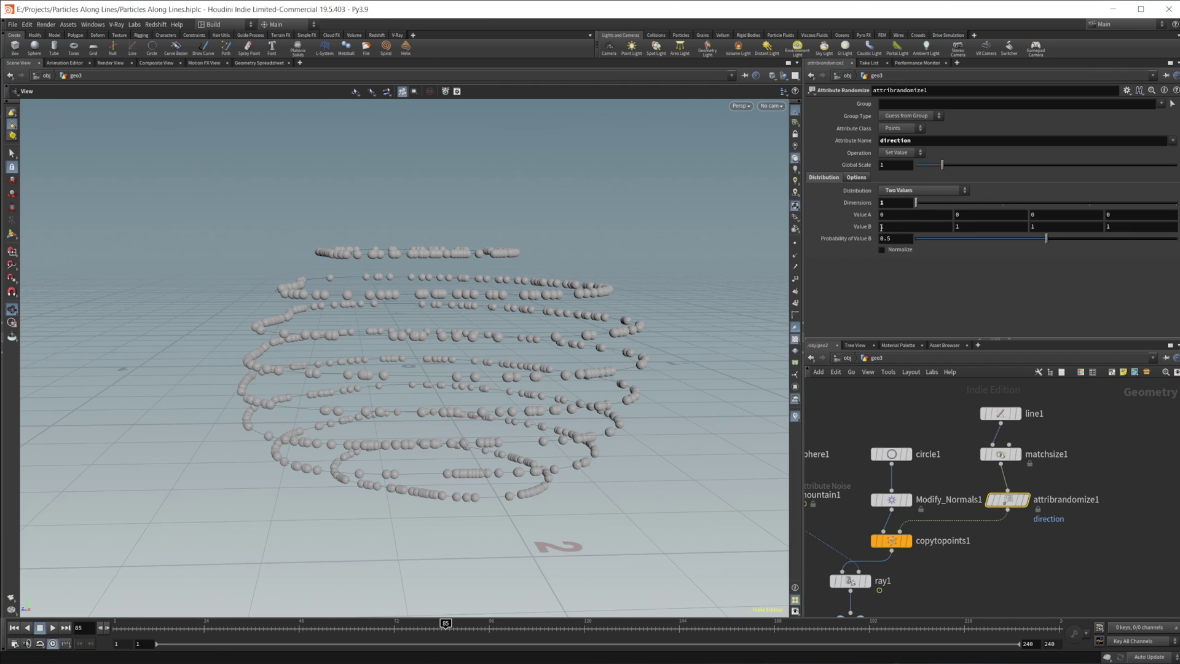
double_click(902, 215)
Inside pointvop1, place a Bind node below const1 and set its parameter name to direction.
scroll(943, 553, "down", 5)
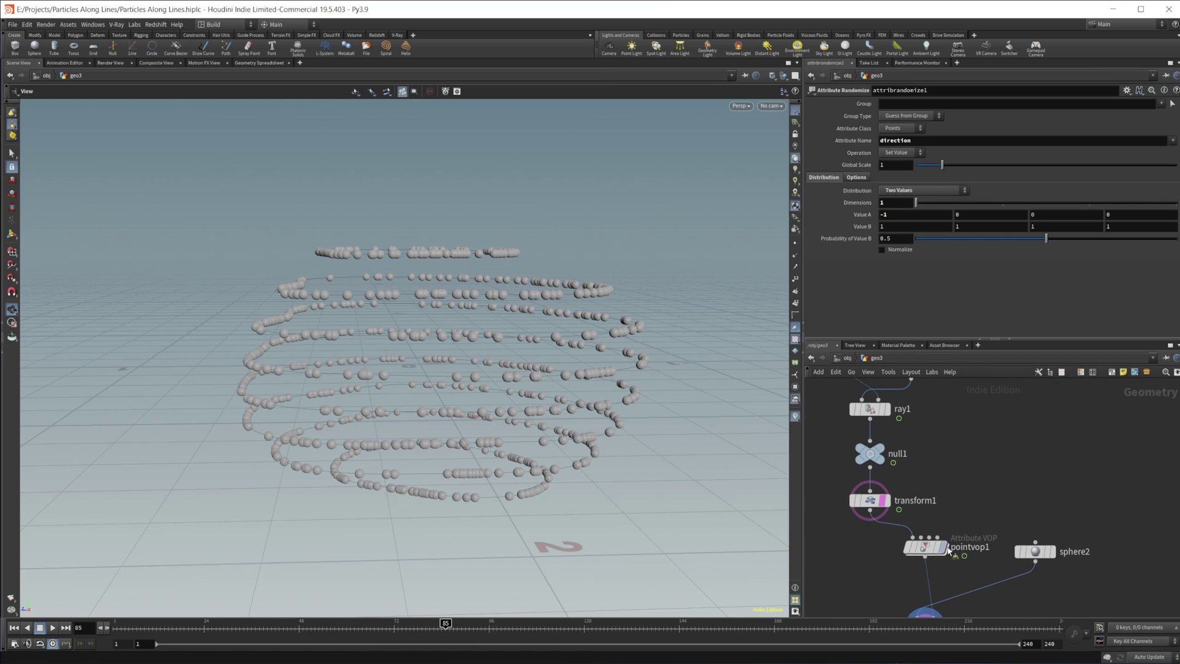
double_click(920, 547)
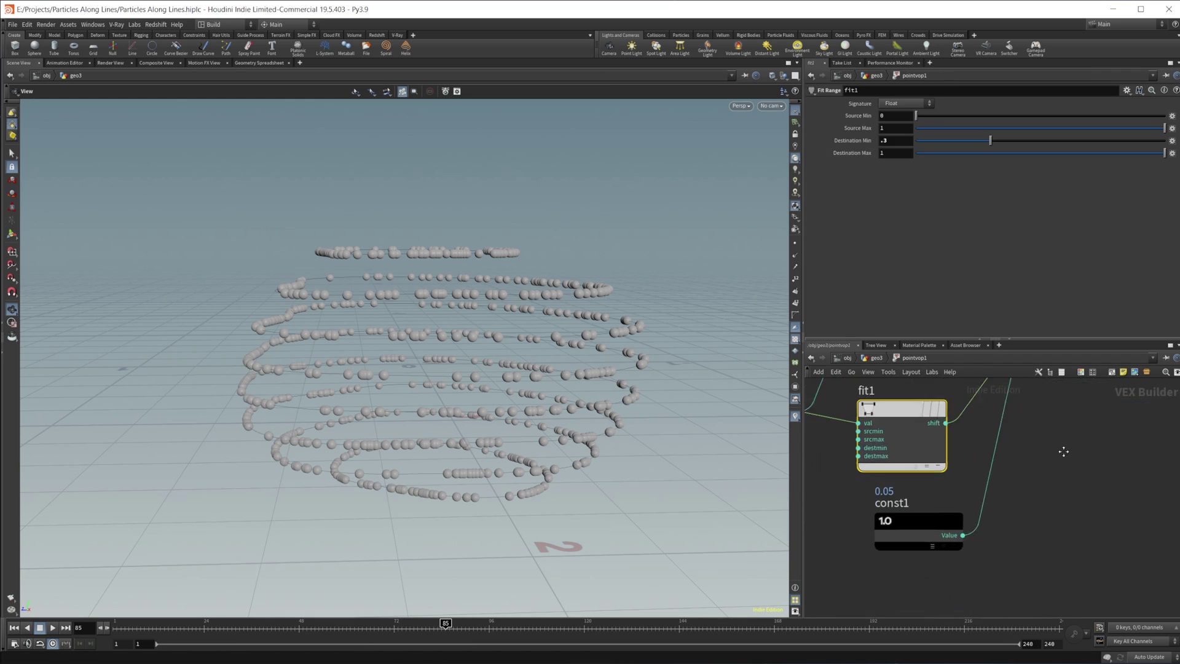
key("Tab")
type("bind")
key("Return")
left_click(952, 527)
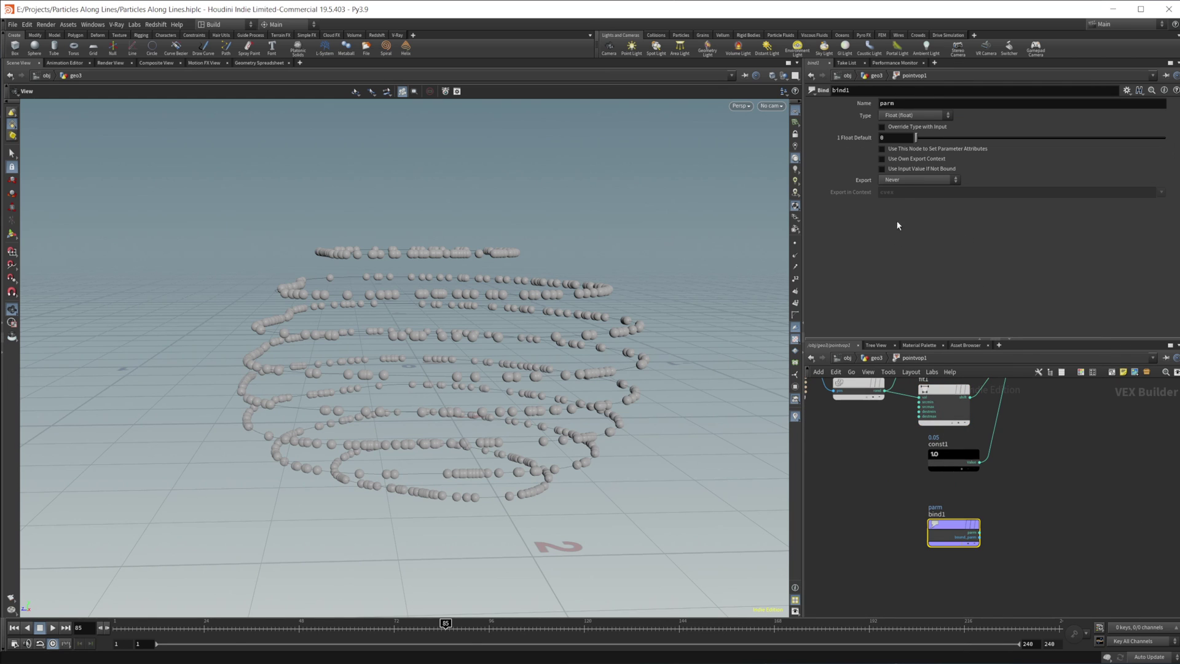
left_click(906, 103)
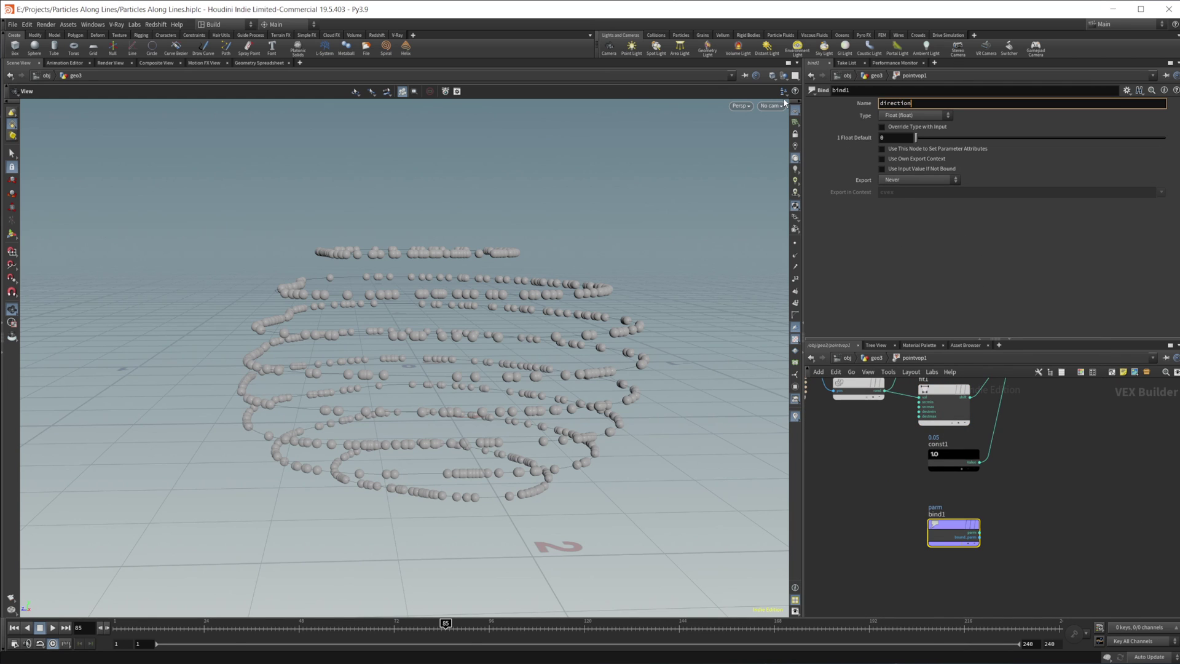
key("Return")
Connect bind1's direction output to multiply1's fourth input and play the animation from the first frame.
middle_click_drag(1068, 531, 962, 585)
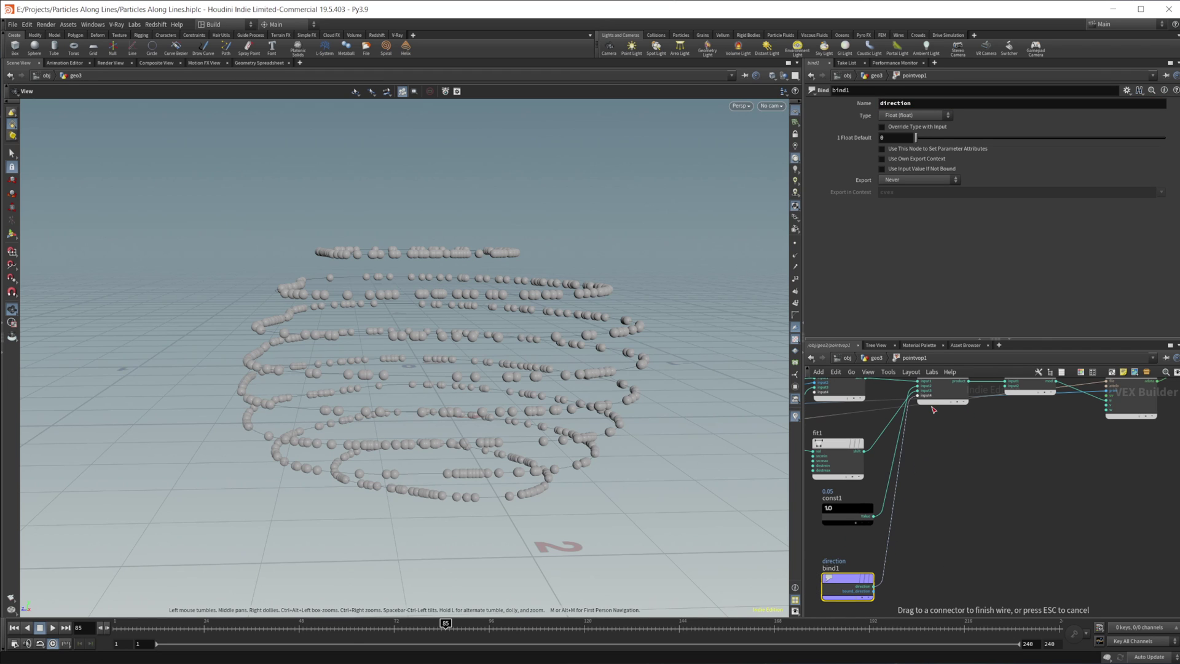
middle_click_drag(988, 476, 998, 525)
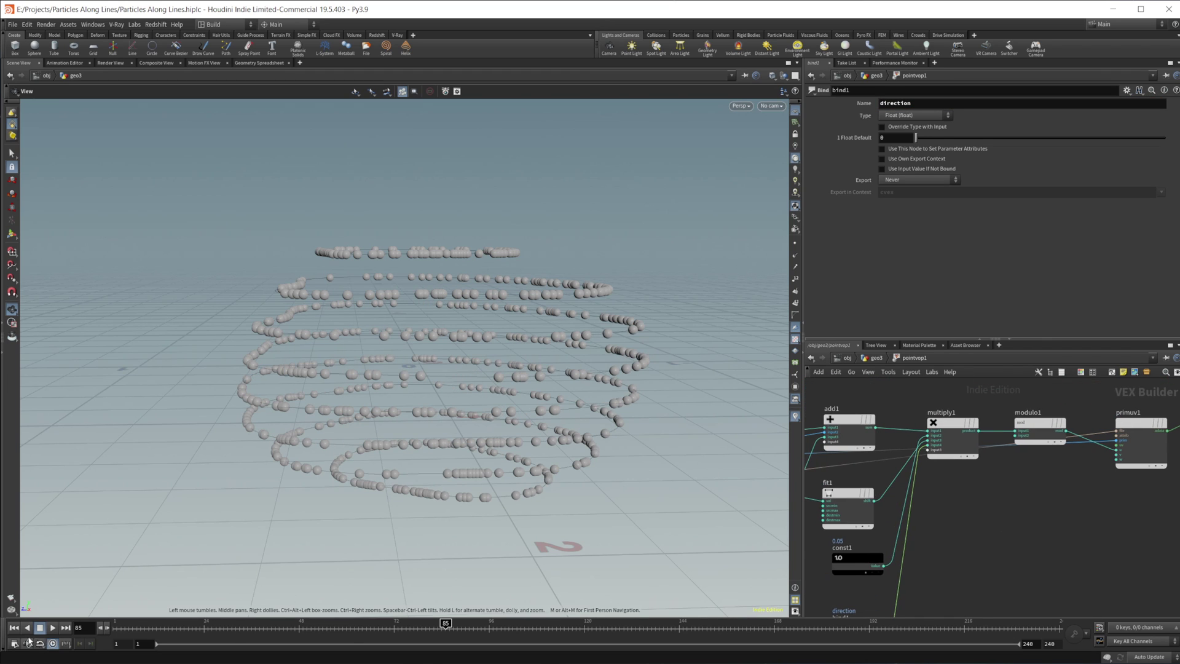
left_click(13, 628)
left_click(52, 628)
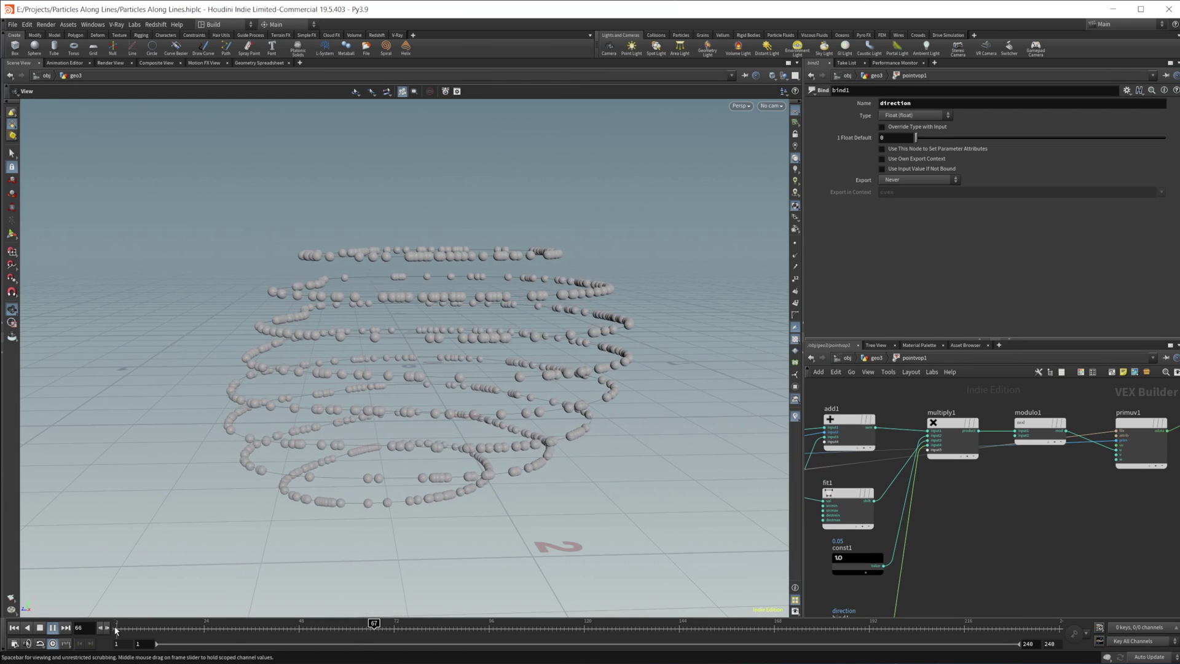
left_click(41, 629)
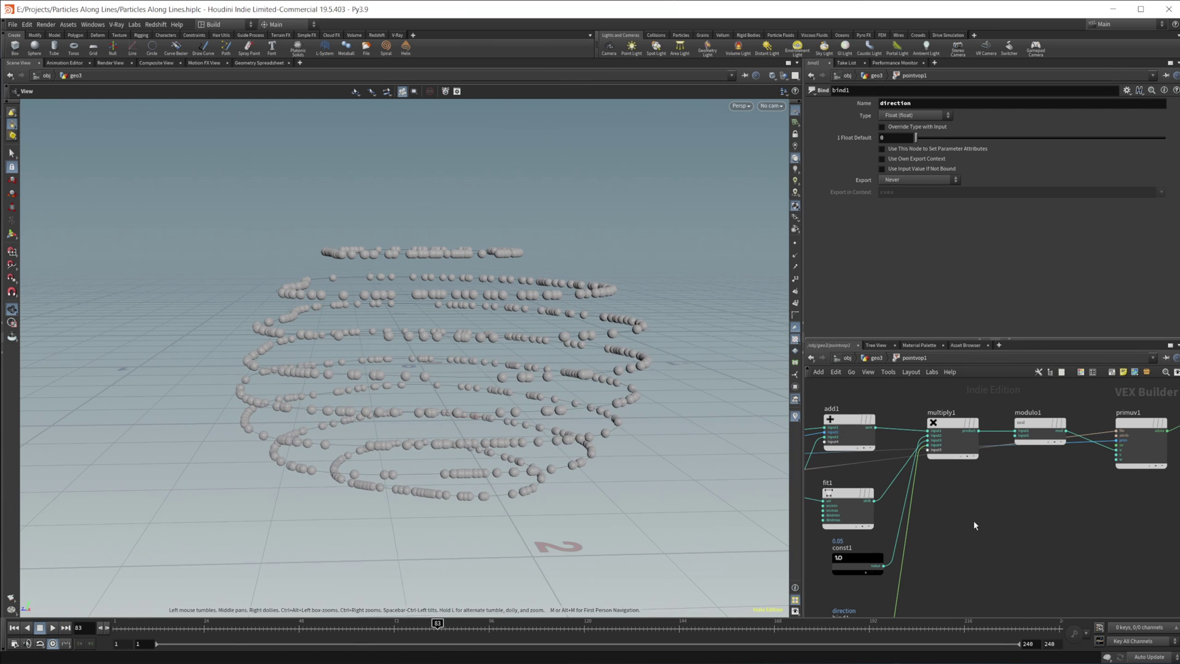
Return to the geo3 network and insert an Attribute Randomize node between pointvop1 and copytopoints2.
middle_click_drag(974, 525, 833, 522)
key("u")
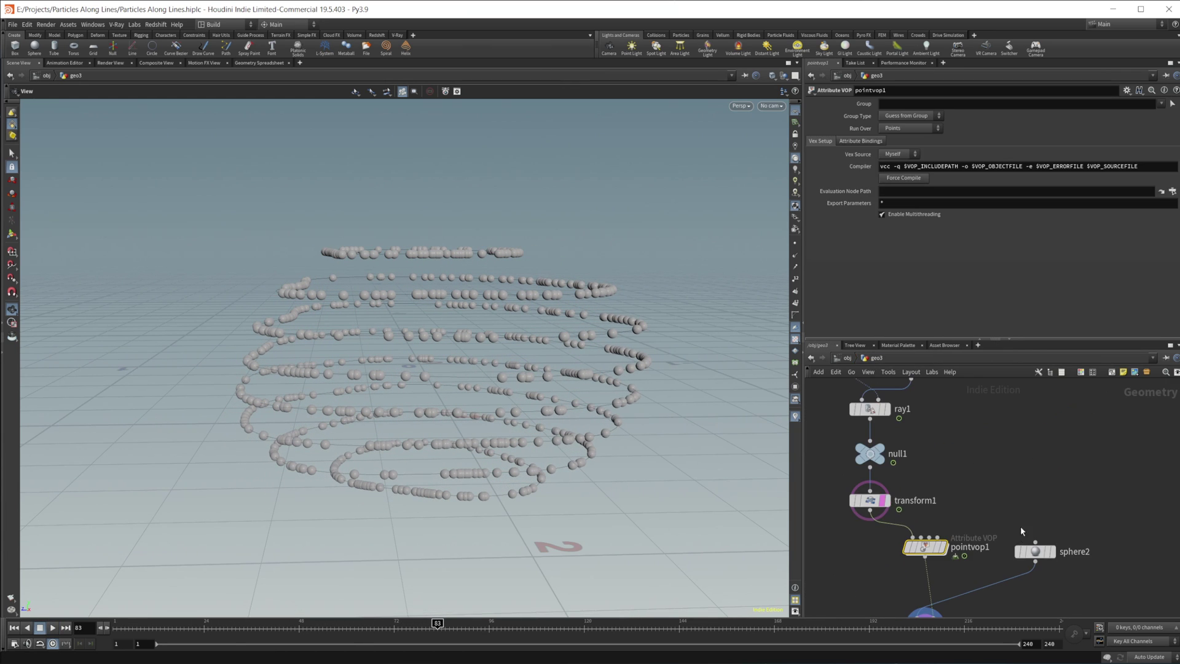
key("Tab")
type("att ran")
key("Return")
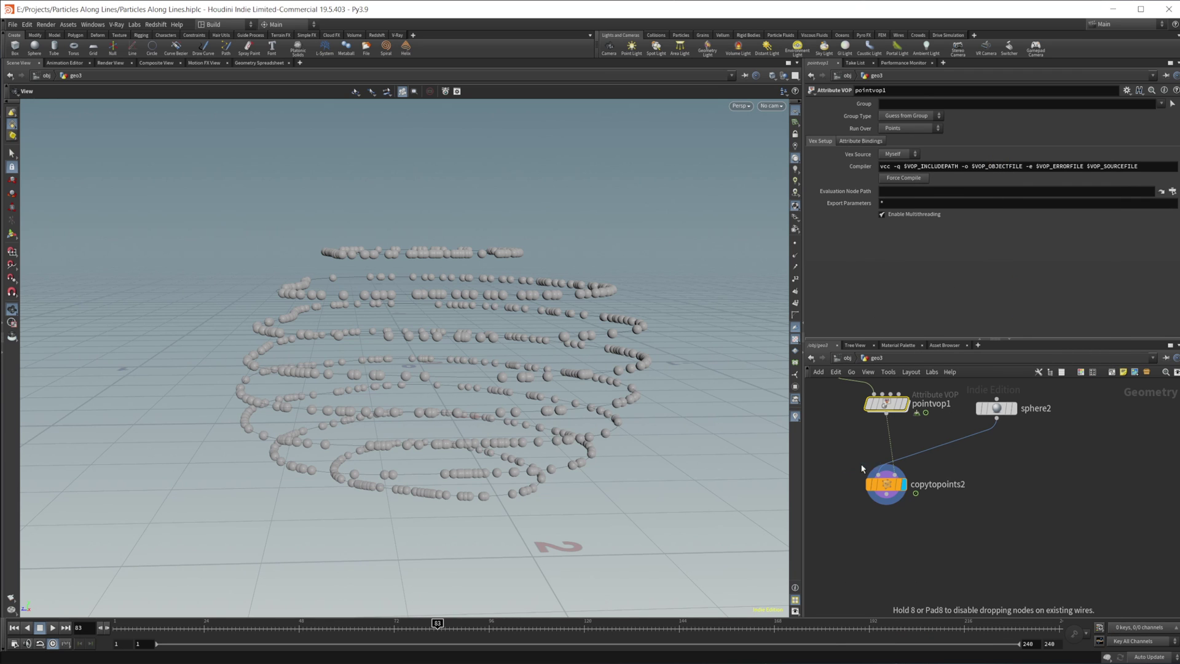
left_click(889, 453)
left_click_drag(889, 452, 877, 455)
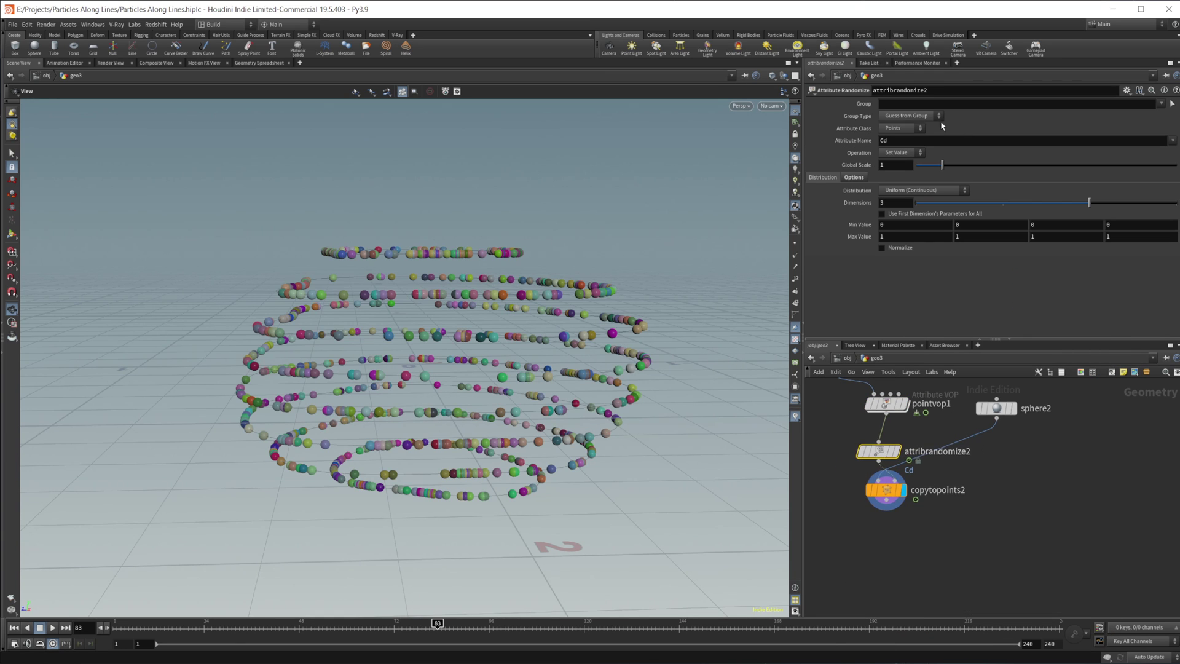
Configure attribrandomize2 to randomize pscale with 1 dimension, a Min Value of .5 and a Max Value of .8.
type("pscale")
key("Return")
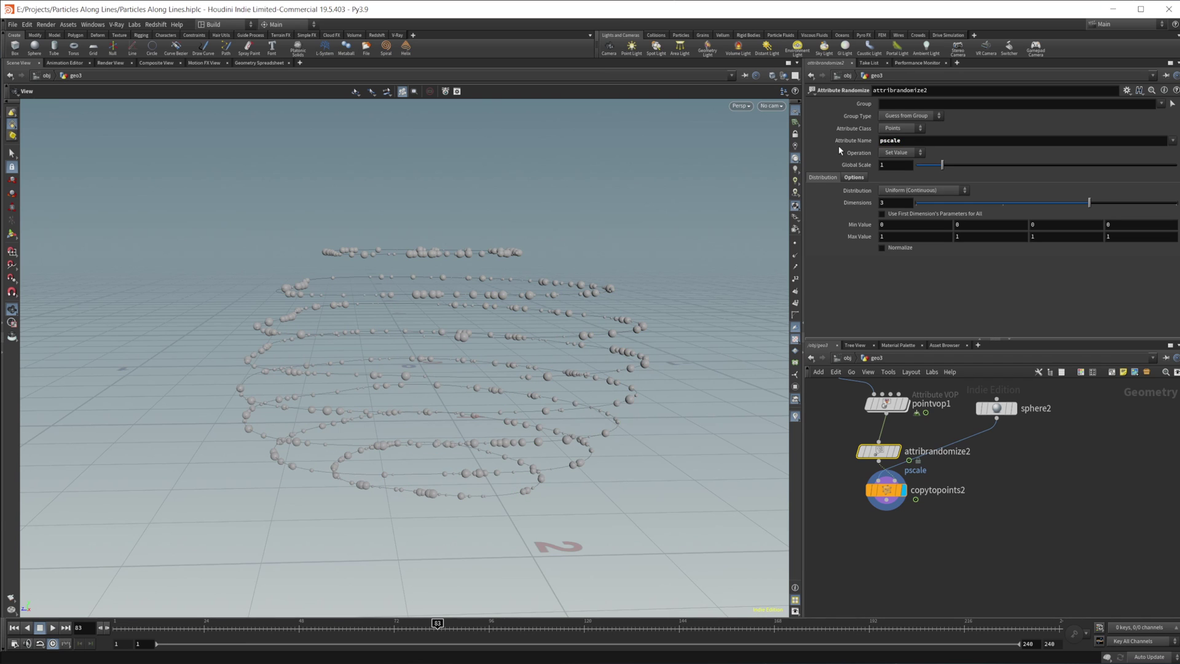
left_click_drag(920, 201, 782, 215)
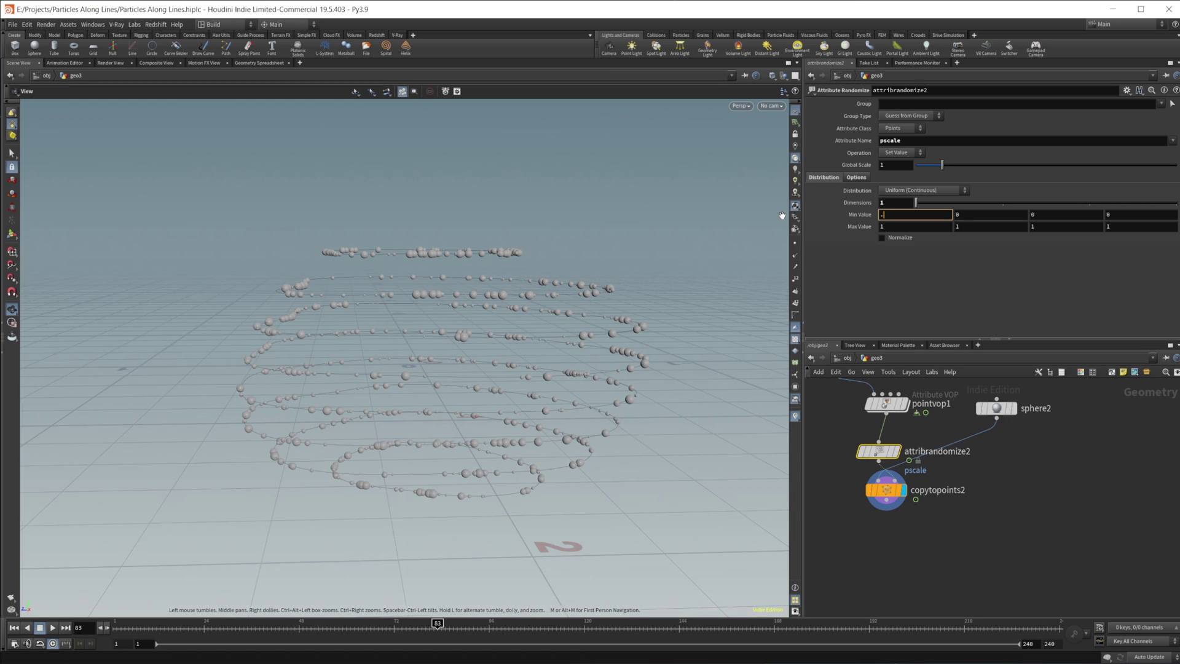
type(".5")
key("Return")
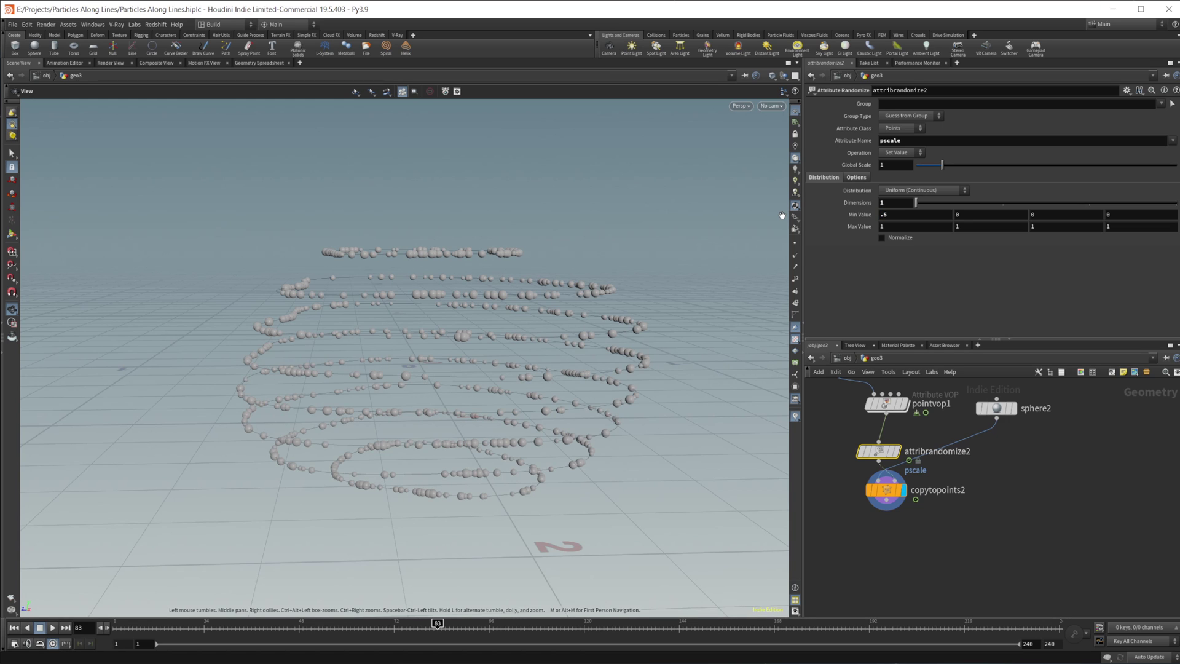
type(".8")
key("Return")
scroll(416, 334, "up", 3)
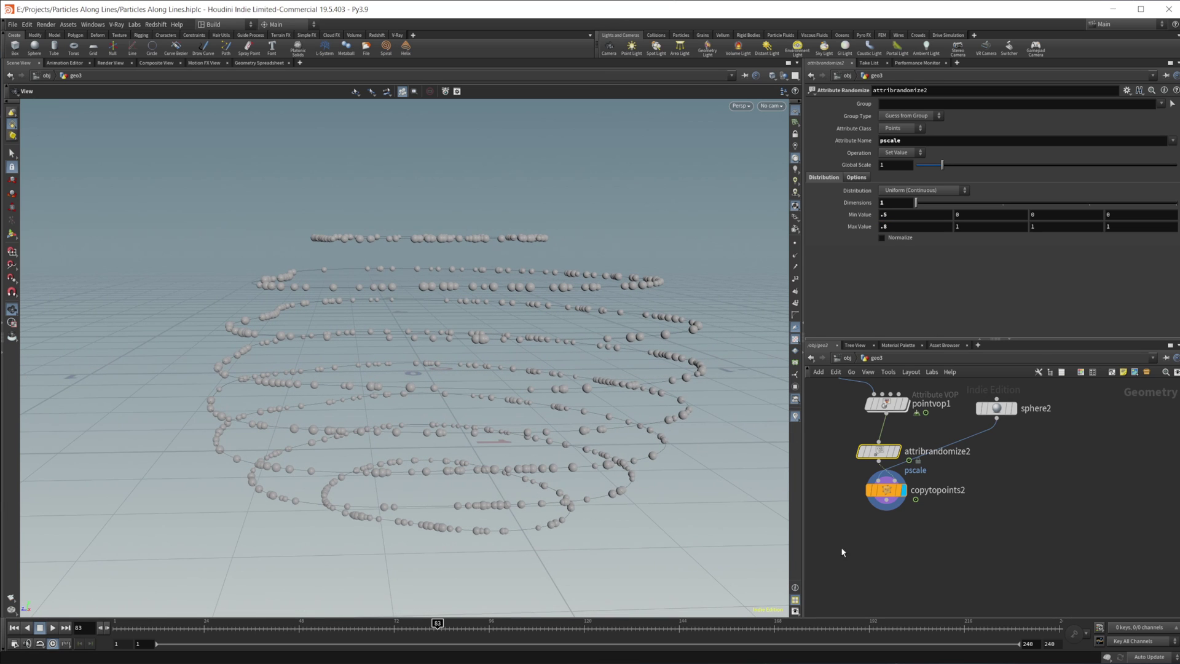
Add a PolyWire node beside attribrandomize2 and connect transform1's output to its input.
middle_click_drag(887, 547, 952, 539)
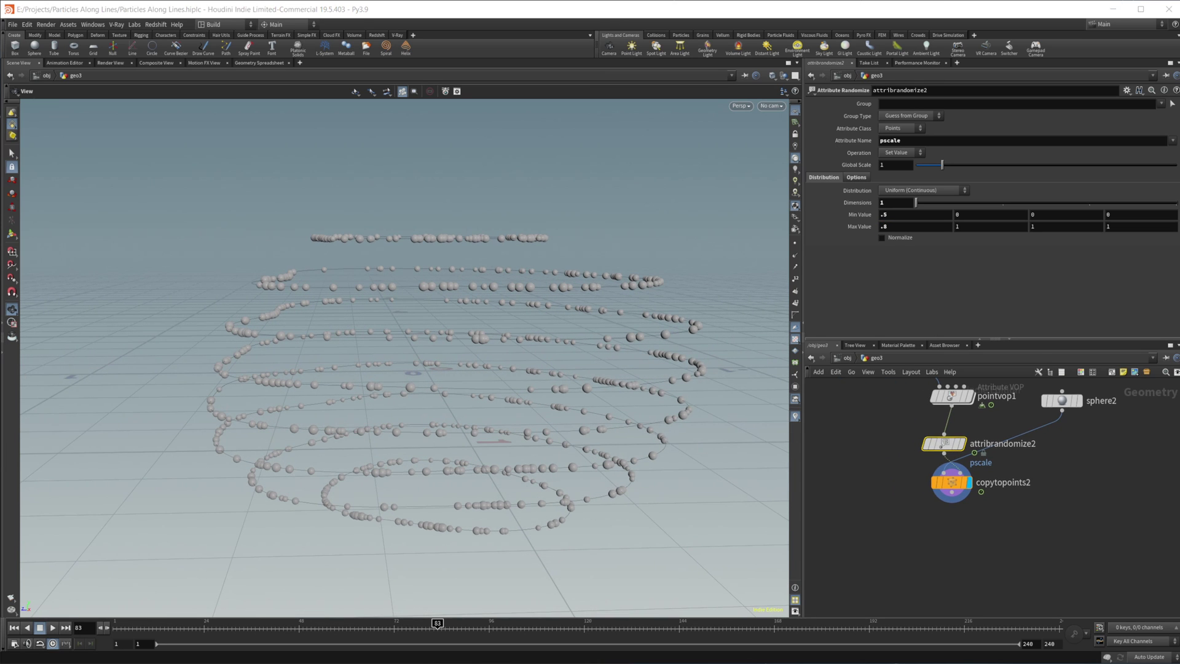
middle_click_drag(863, 559, 953, 561)
middle_click_drag(973, 447, 967, 510)
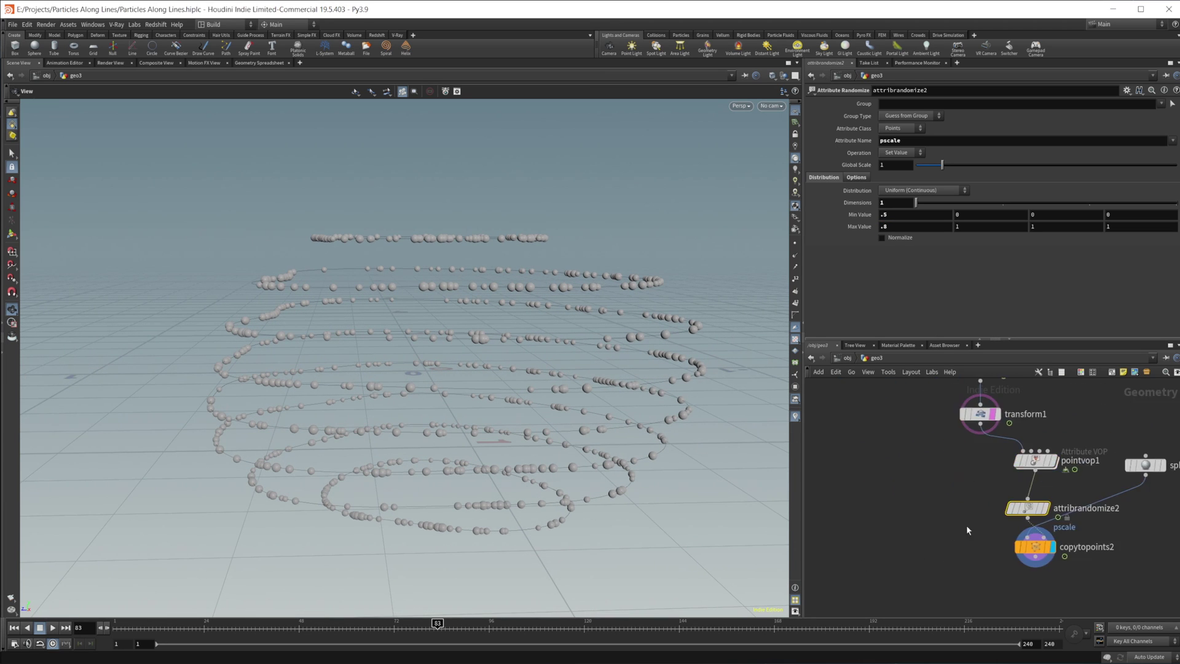
key("Tab")
type("polyw")
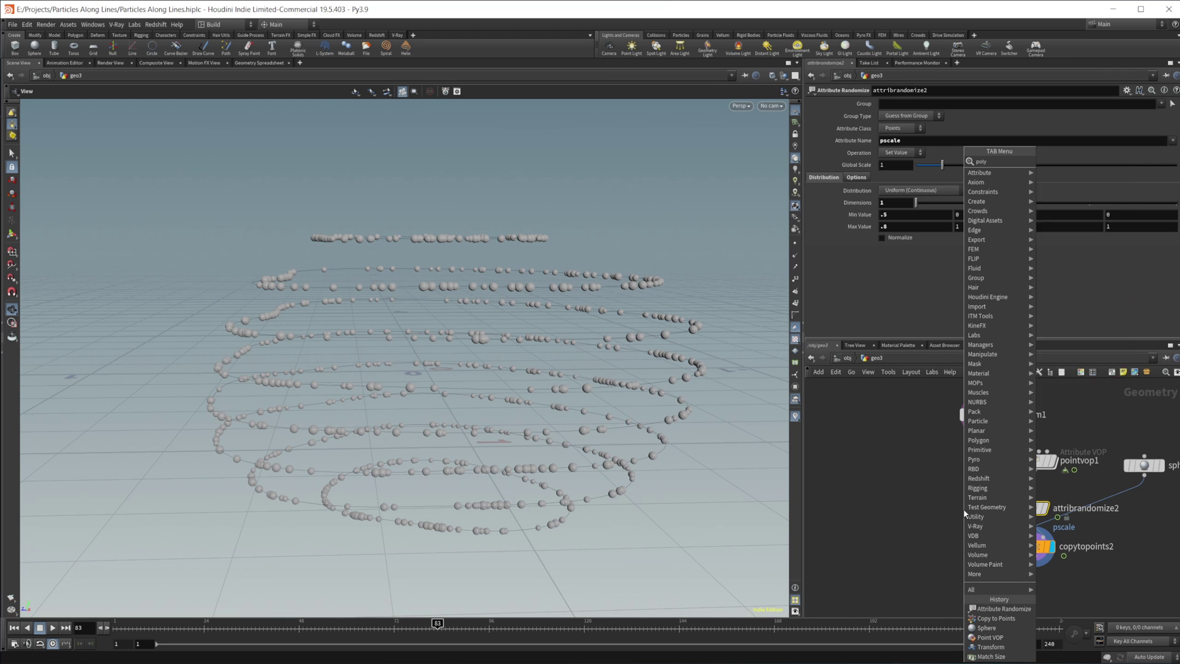
key("Return")
left_click(964, 510)
left_click_drag(979, 435, 963, 499)
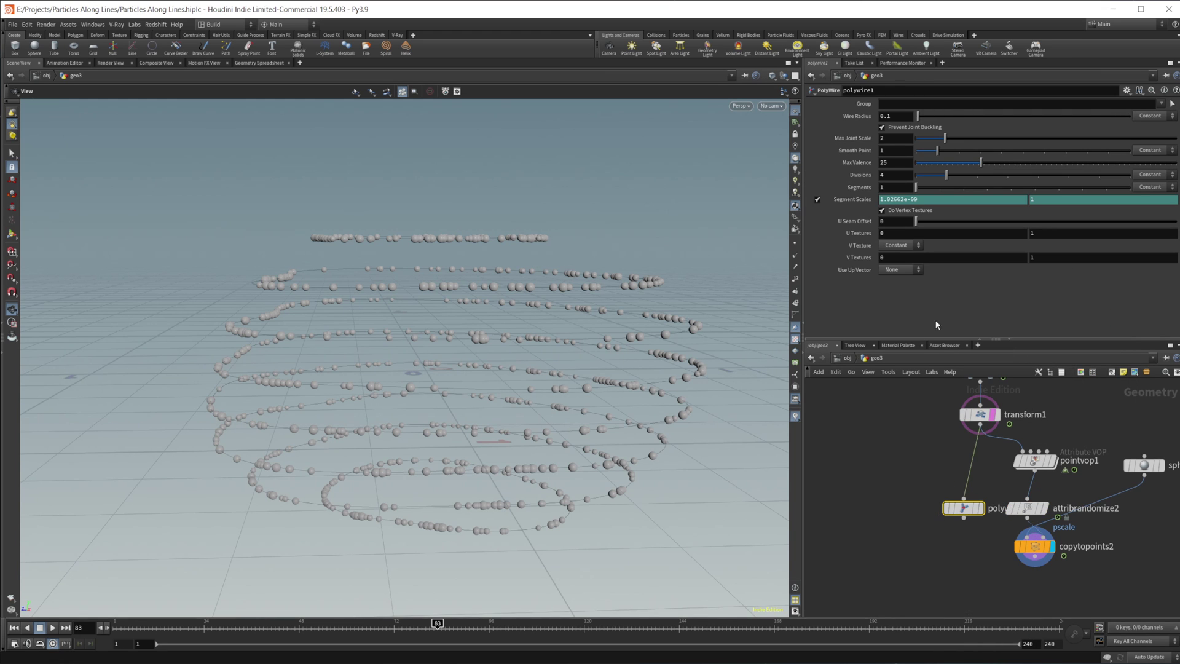
Display polywire1 and set its Divisions to 10 and its Wire Radius to 0.001.
left_click(981, 508)
left_click_drag(947, 174, 1130, 176)
key("BackSpace")
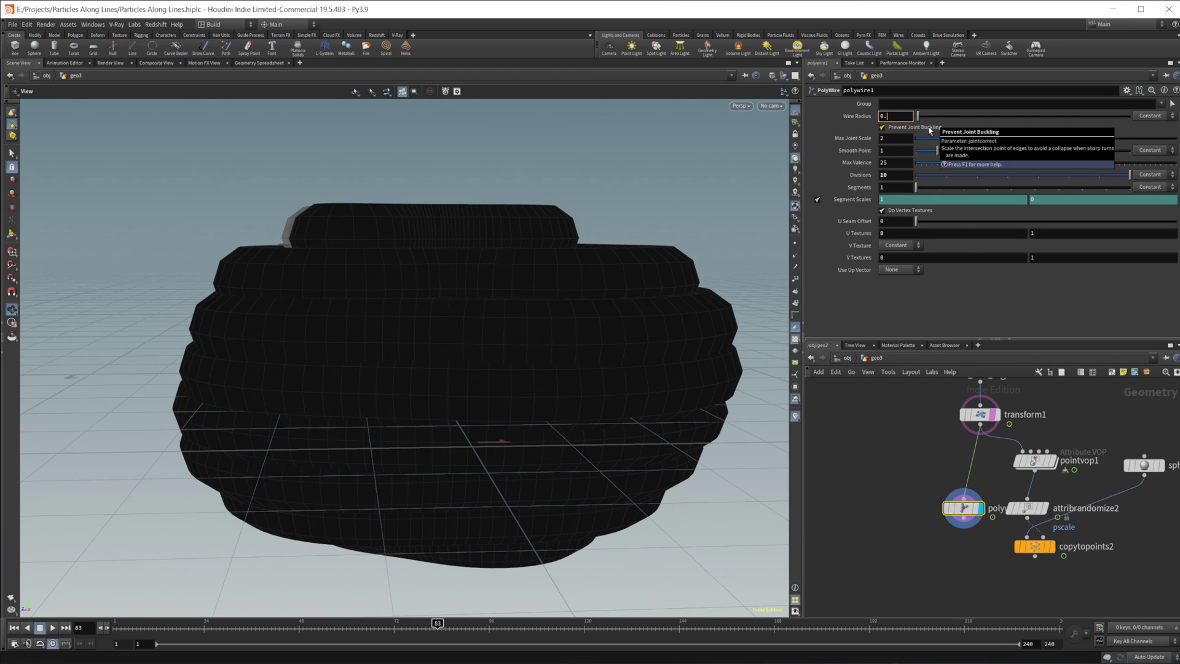
type("001")
key("Return")
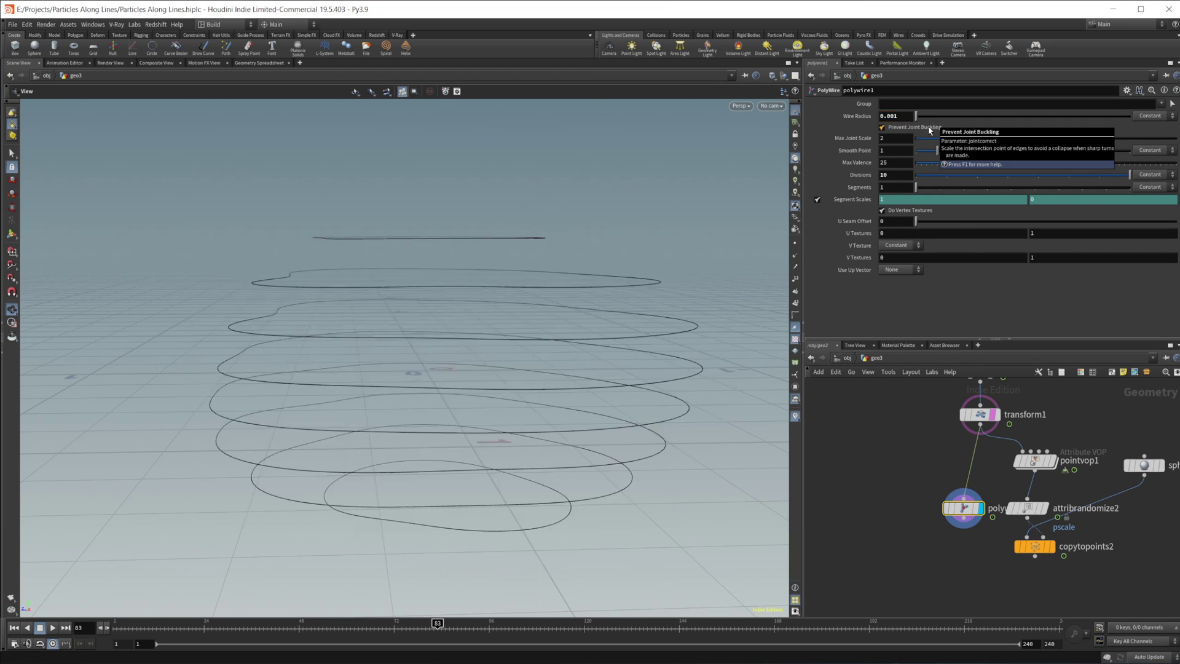
Place a Merge node below polywire1 and copytopoints2.
middle_click_drag(919, 575, 898, 500)
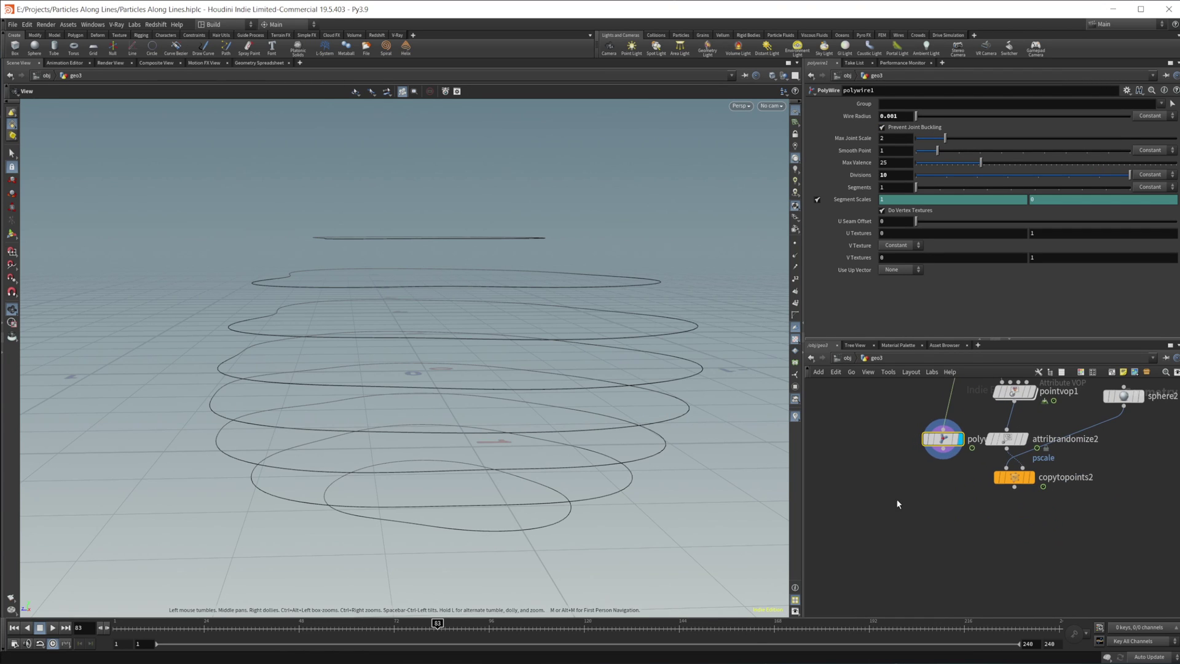
key("Tab")
type("merge")
key("Return")
left_click(906, 519)
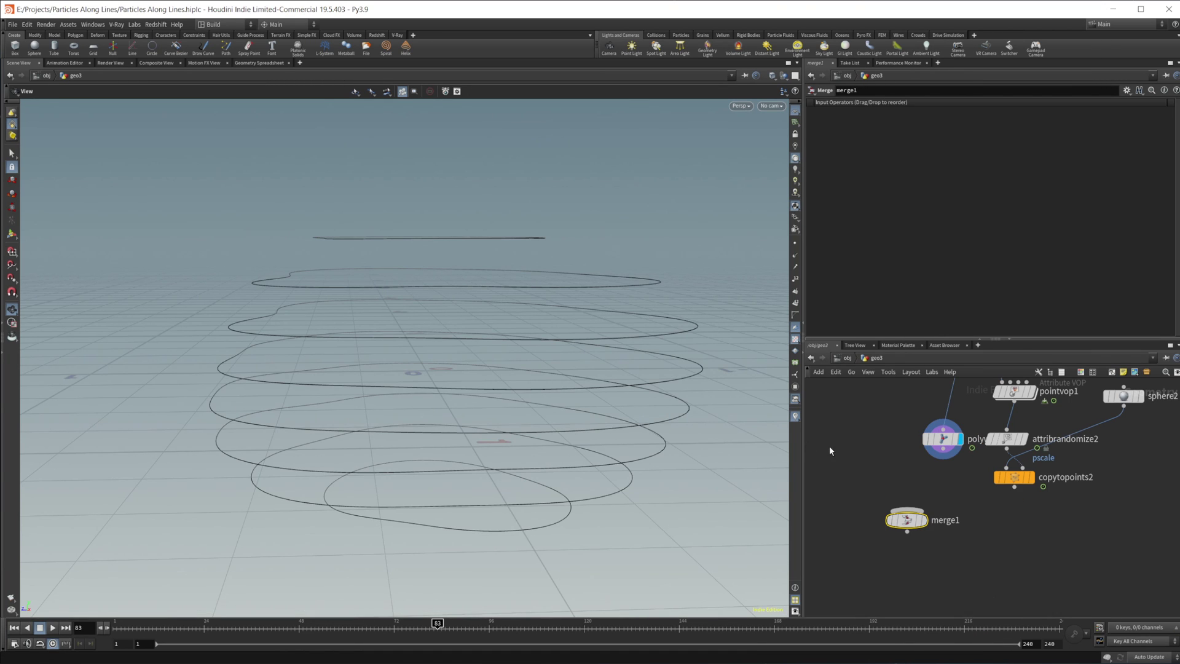
Connect the outputs of mountain1, polywire1 and copytopoints2 to merge1 and display the merged result.
scroll(957, 457, "down", 5)
left_click_drag(966, 397, 977, 555)
scroll(1000, 560, "up", 3)
left_click_drag(991, 497, 962, 548)
left_click_drag(1050, 529, 967, 549)
key("r")
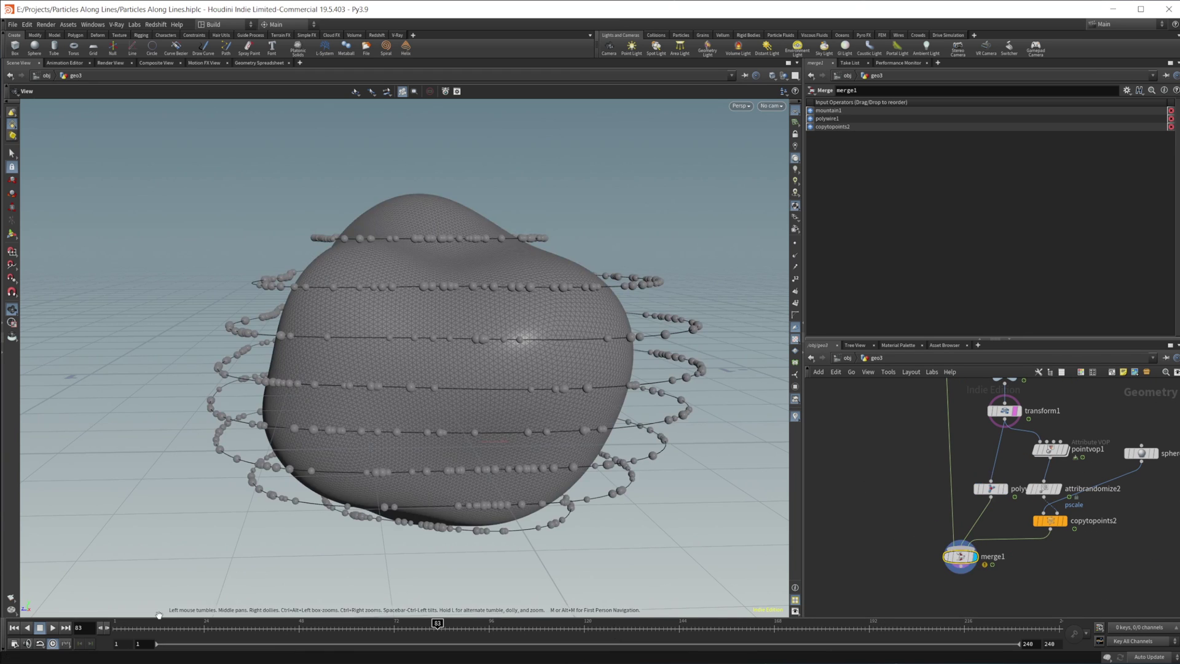
Play the animation from the first frame, review the parameters of mountain1, polywire1 and attribrandomize2, and stop playback.
left_click(15, 628)
left_click(52, 628)
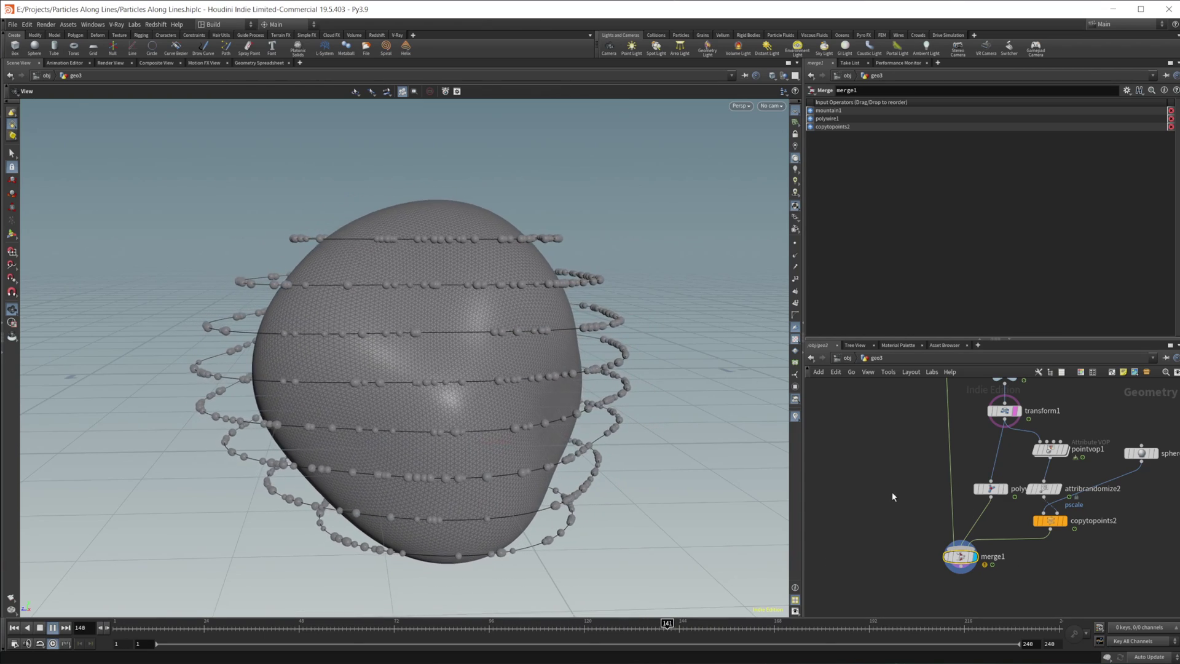
middle_click_drag(889, 464, 877, 582)
middle_click_drag(892, 487, 825, 436)
left_click(933, 430)
middle_click_drag(855, 491, 866, 582)
middle_click_drag(1053, 457, 1033, 386)
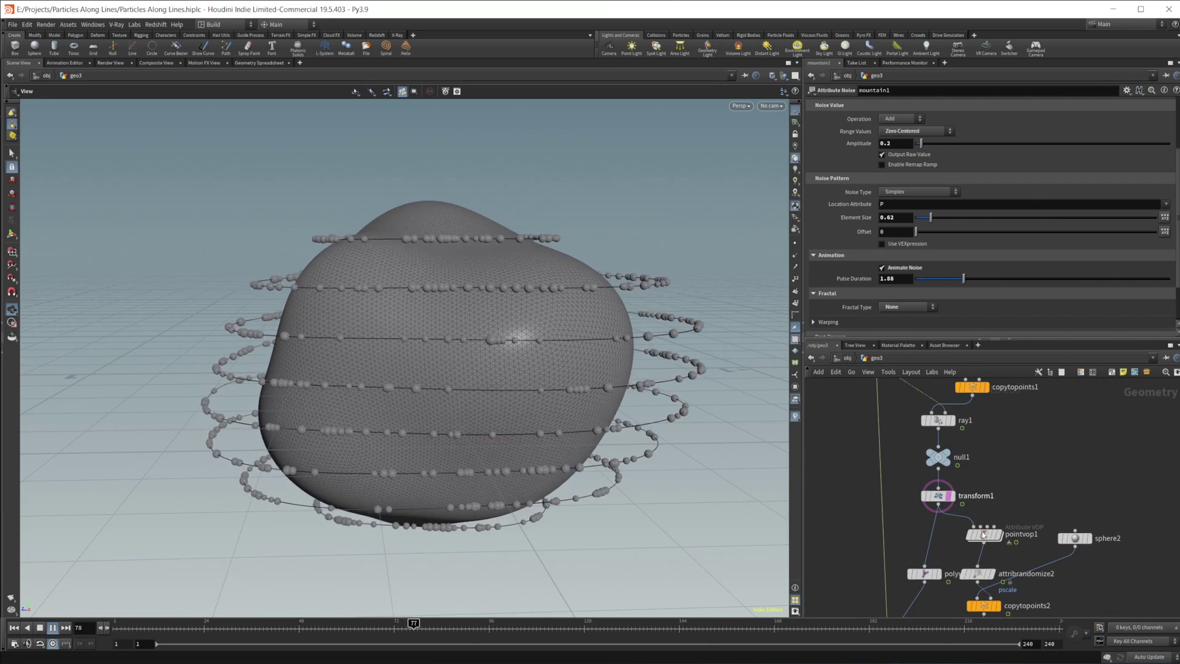
left_click(925, 575)
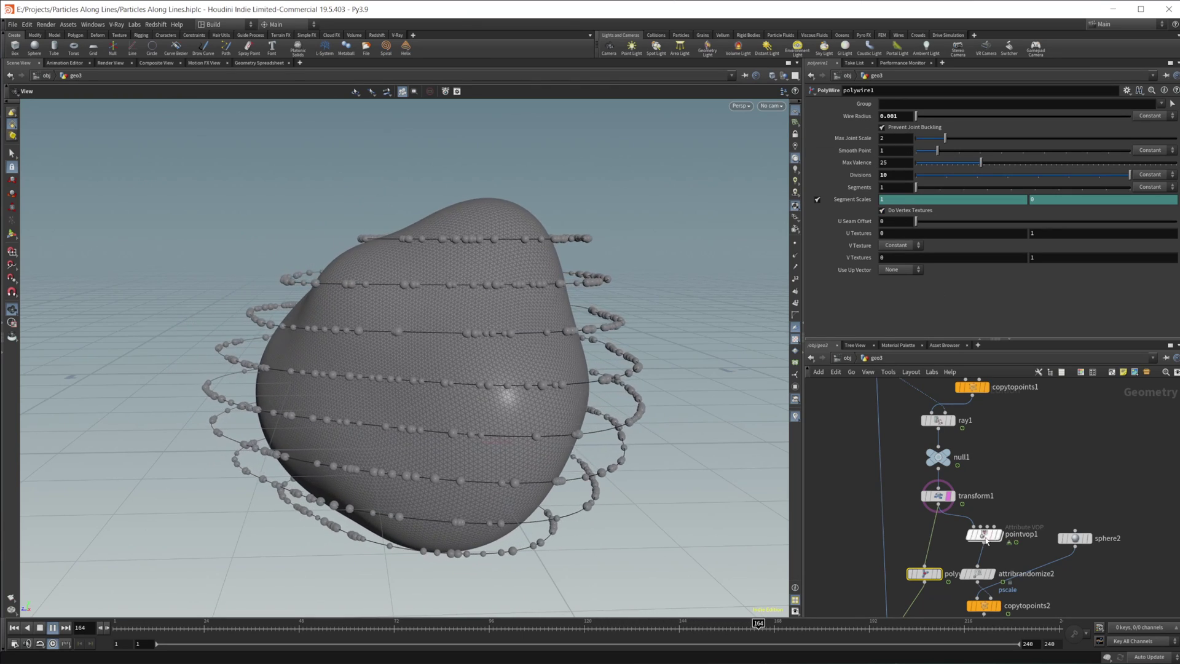
middle_click_drag(994, 578, 941, 520)
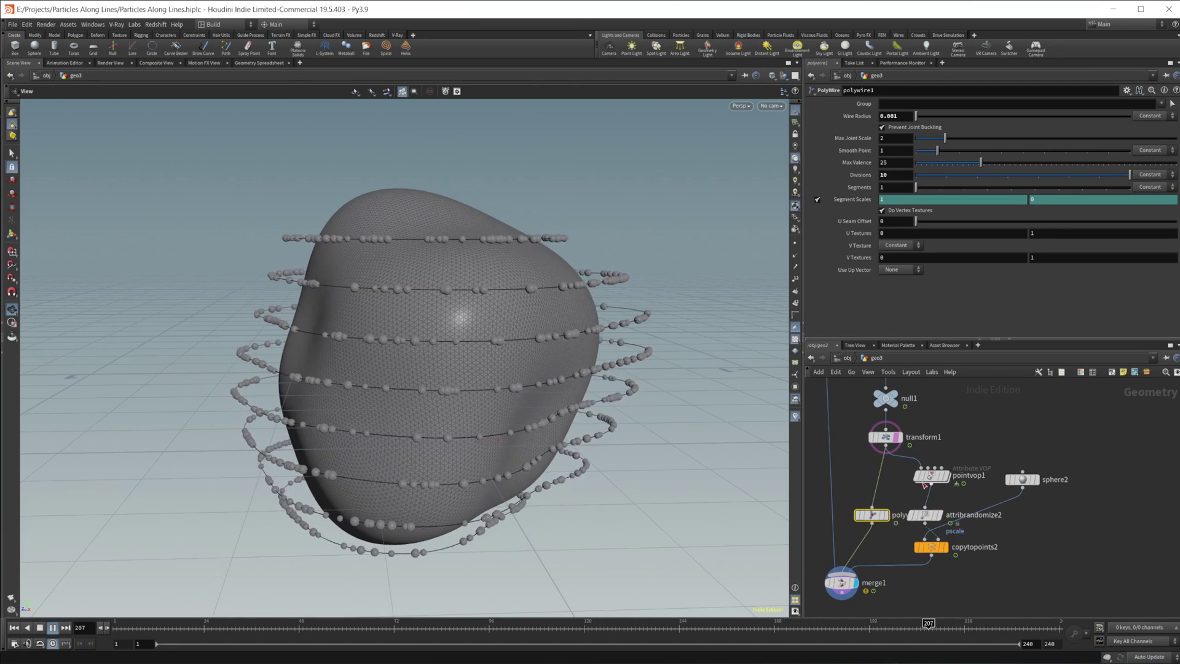
left_click(927, 515)
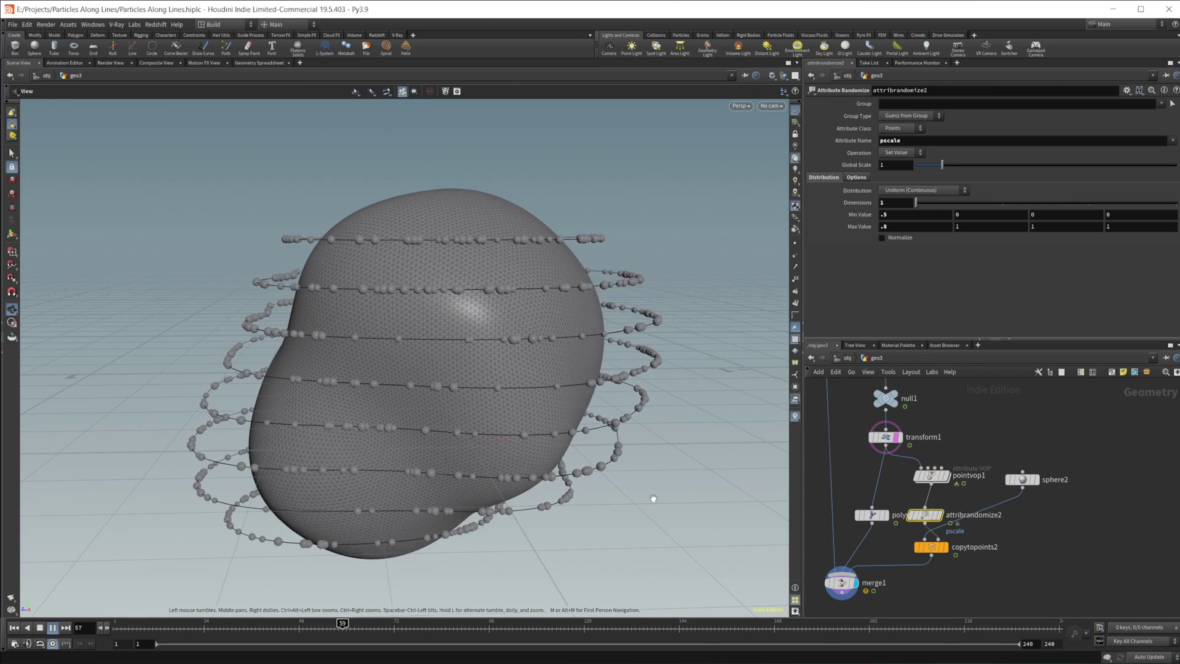
left_click(40, 627)
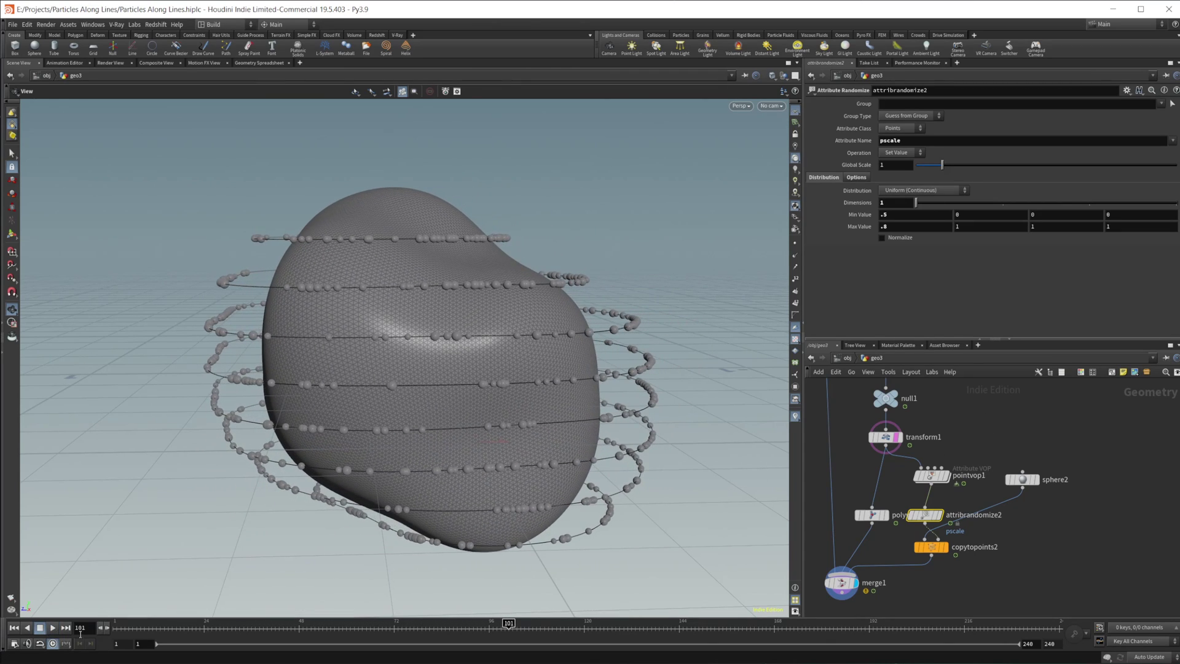
Scrub through the timeline to its last frame and back, and replay the merged animation from the first frame.
left_click_drag(127, 627, 98, 629)
left_click_drag(1011, 627, 1148, 627)
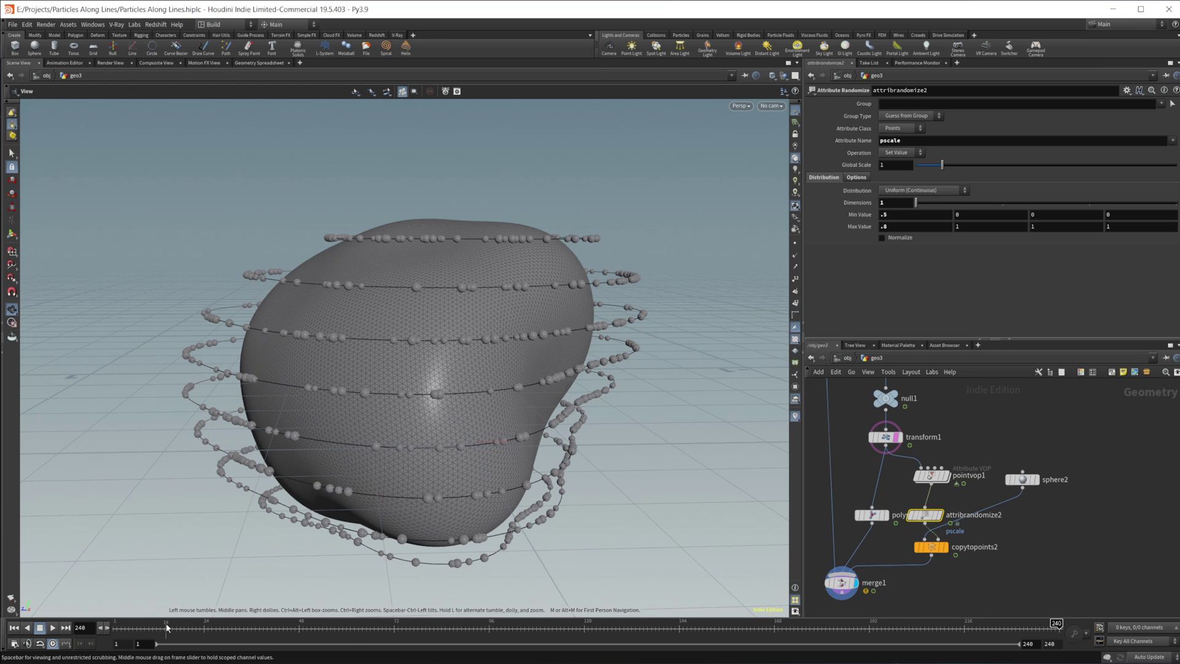
left_click_drag(189, 630, 207, 627)
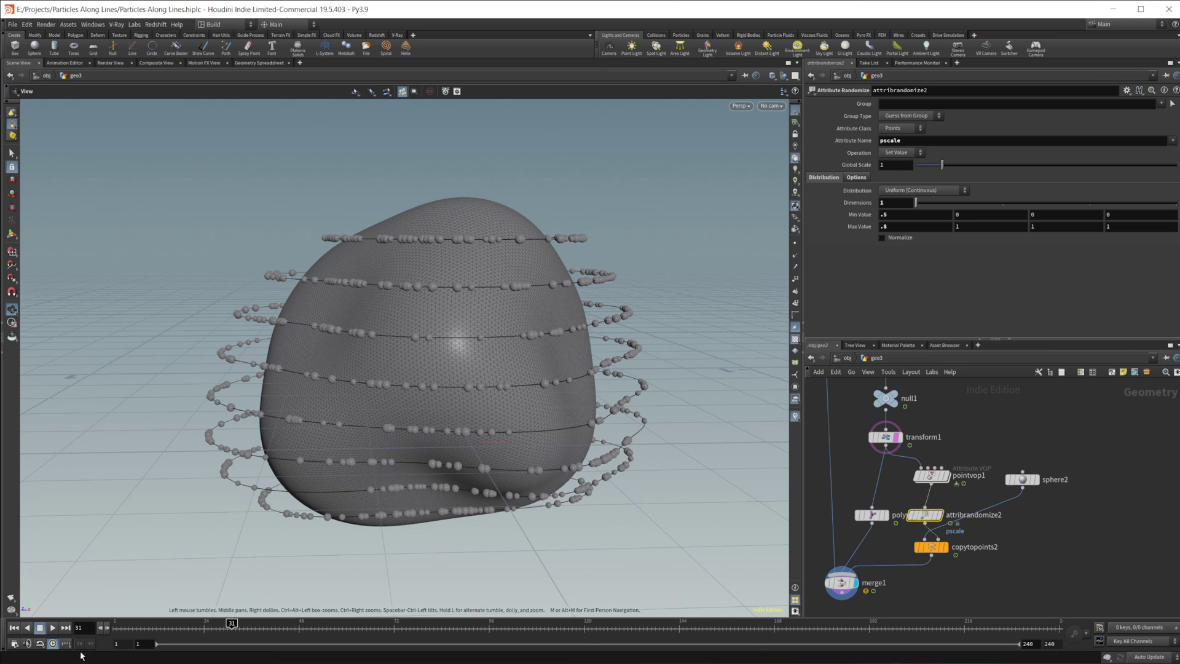
left_click(15, 629)
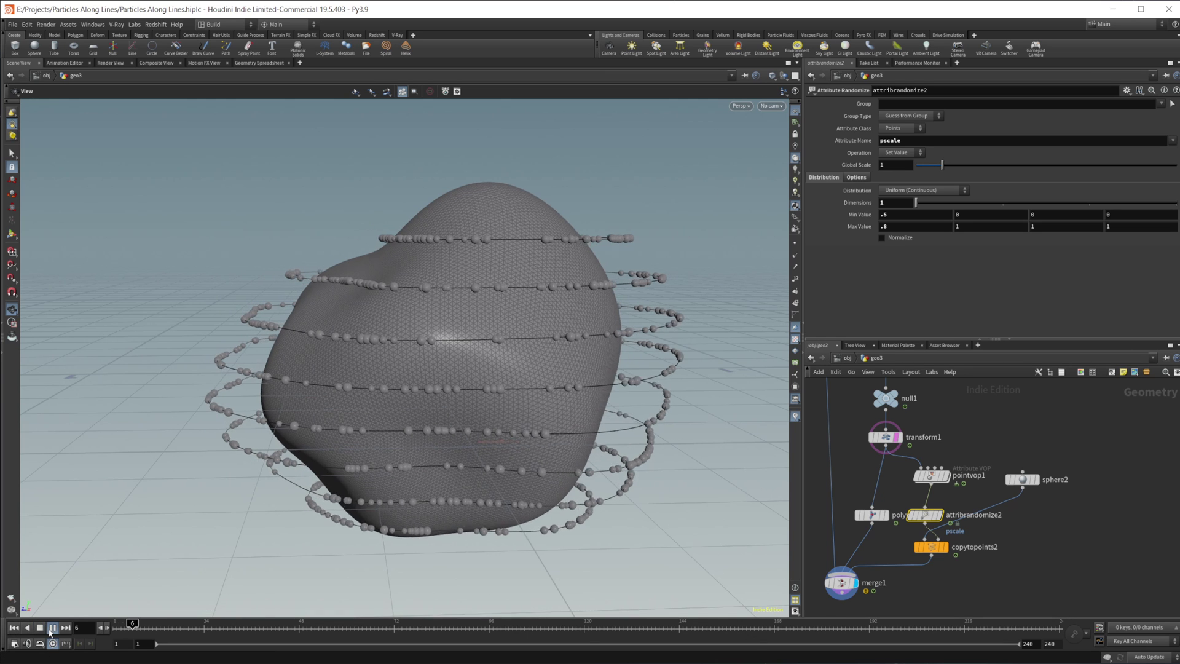
middle_click_drag(1031, 563, 1066, 483)
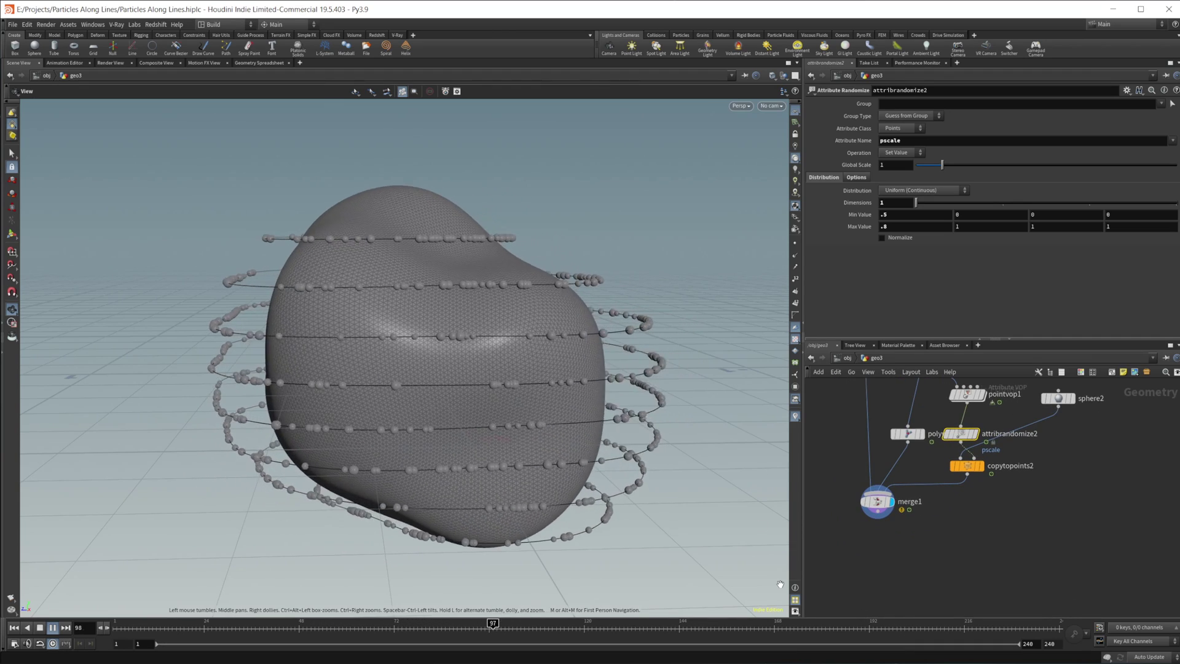